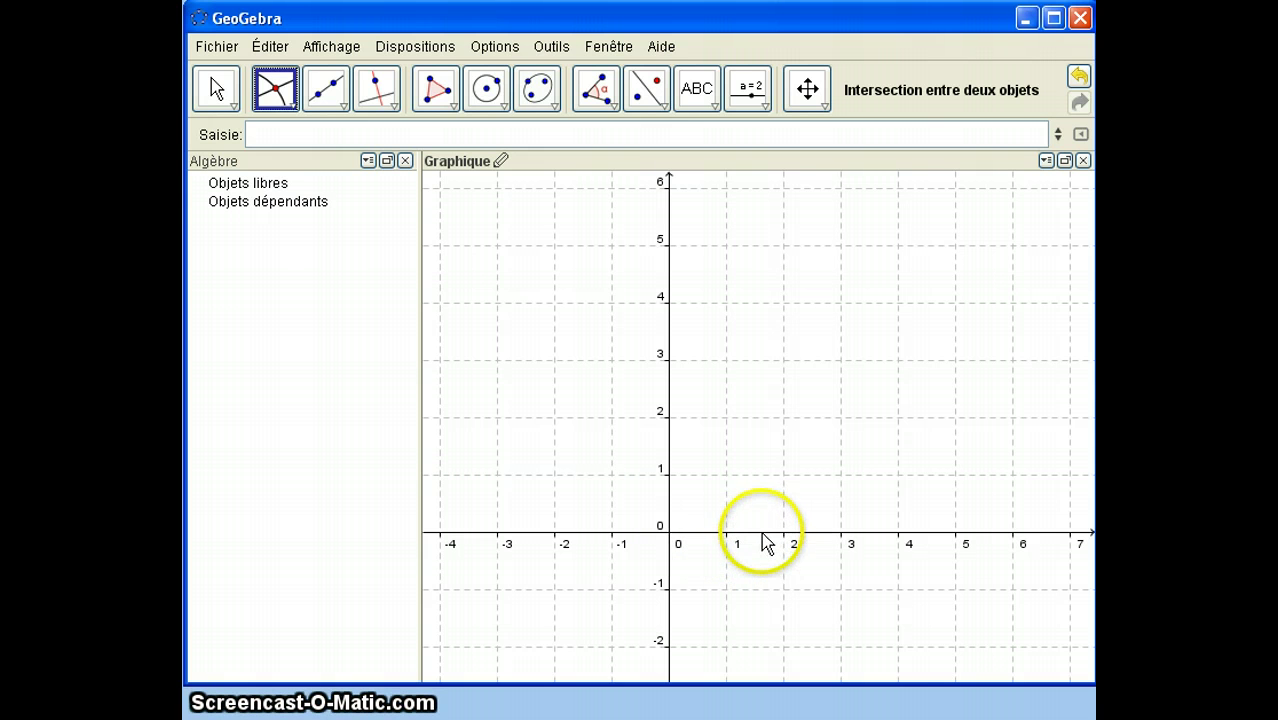
# Step: Create the intersection point A of the x-axis and the y-axis at the origin
pyautogui.click(762, 540)
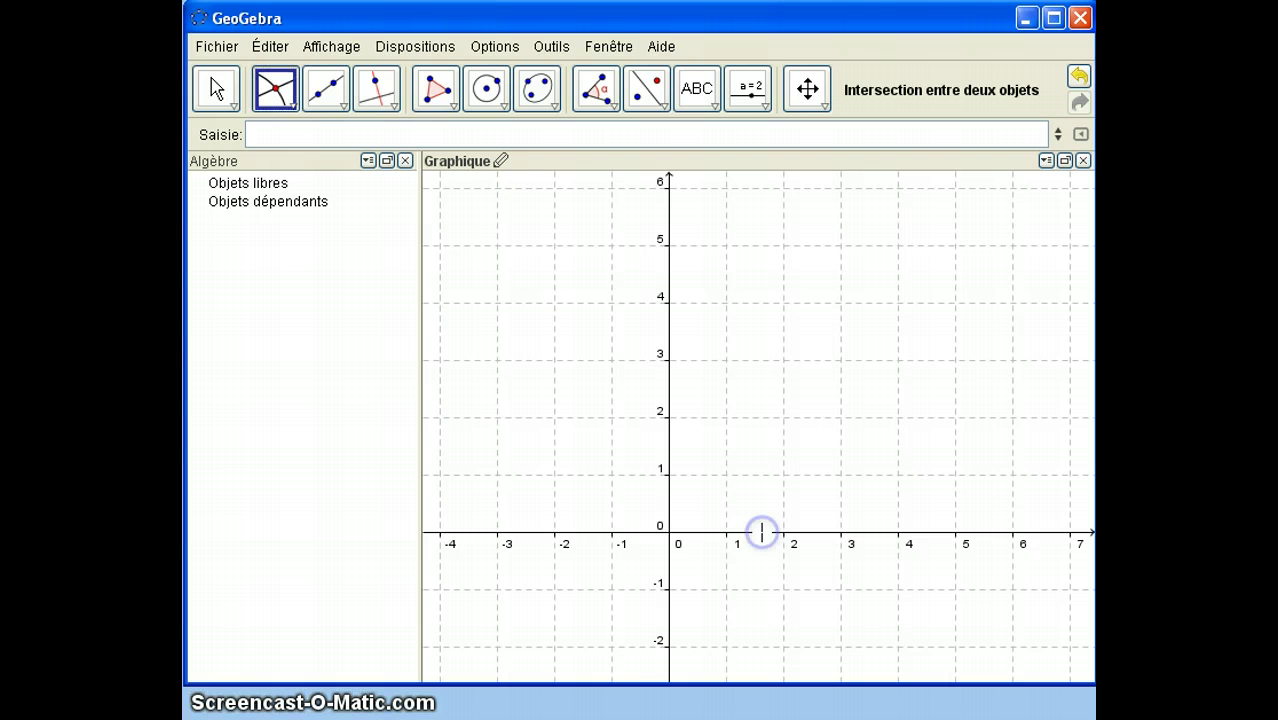
pyautogui.click(669, 441)
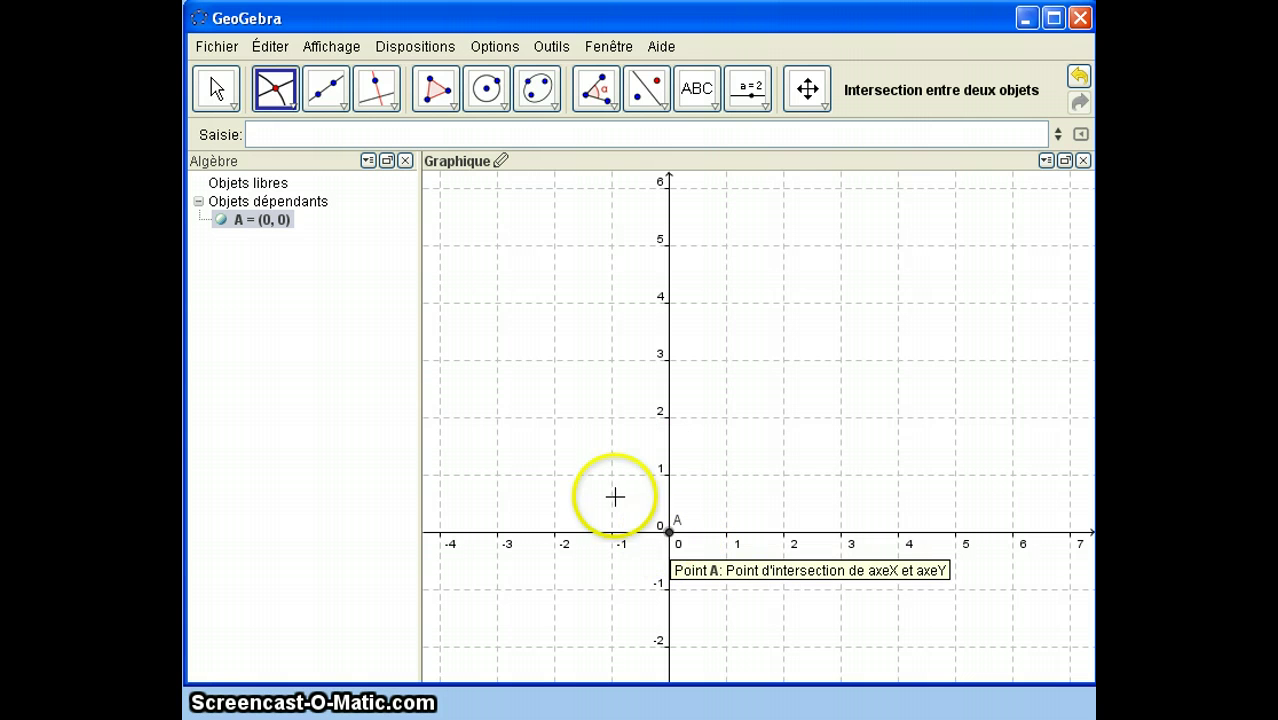
pyautogui.click(238, 229)
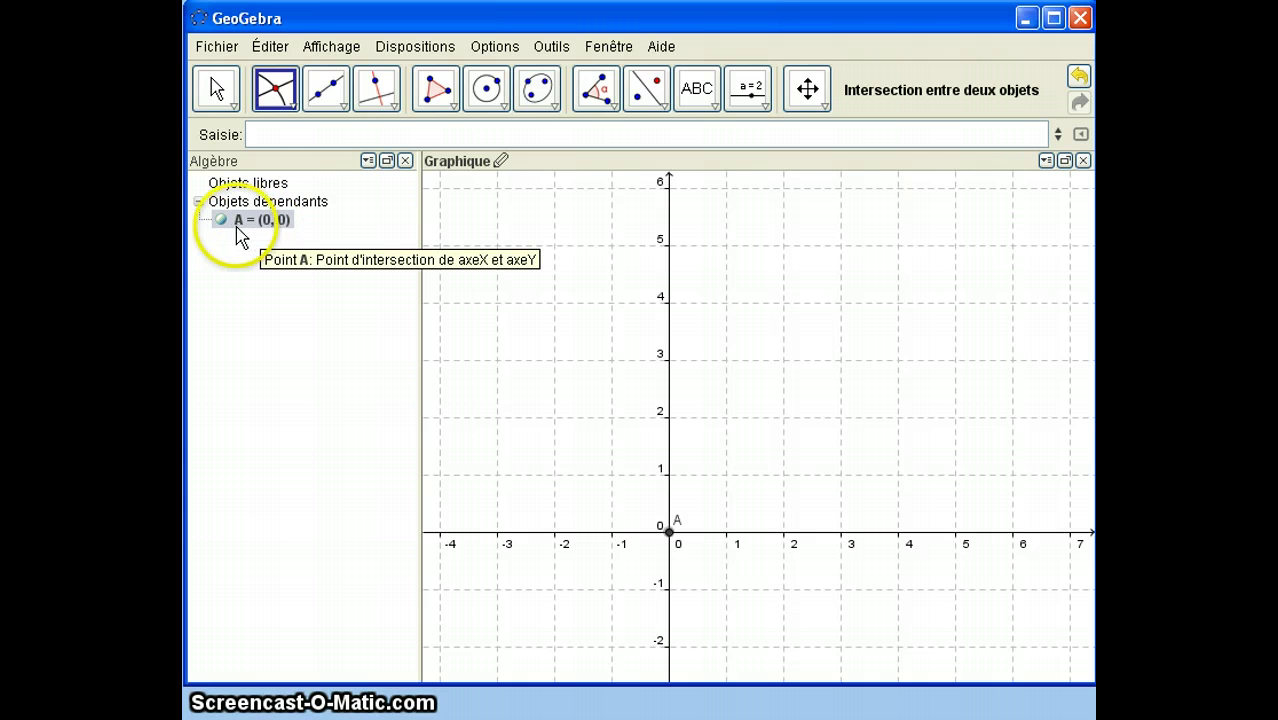
pyautogui.click(254, 228)
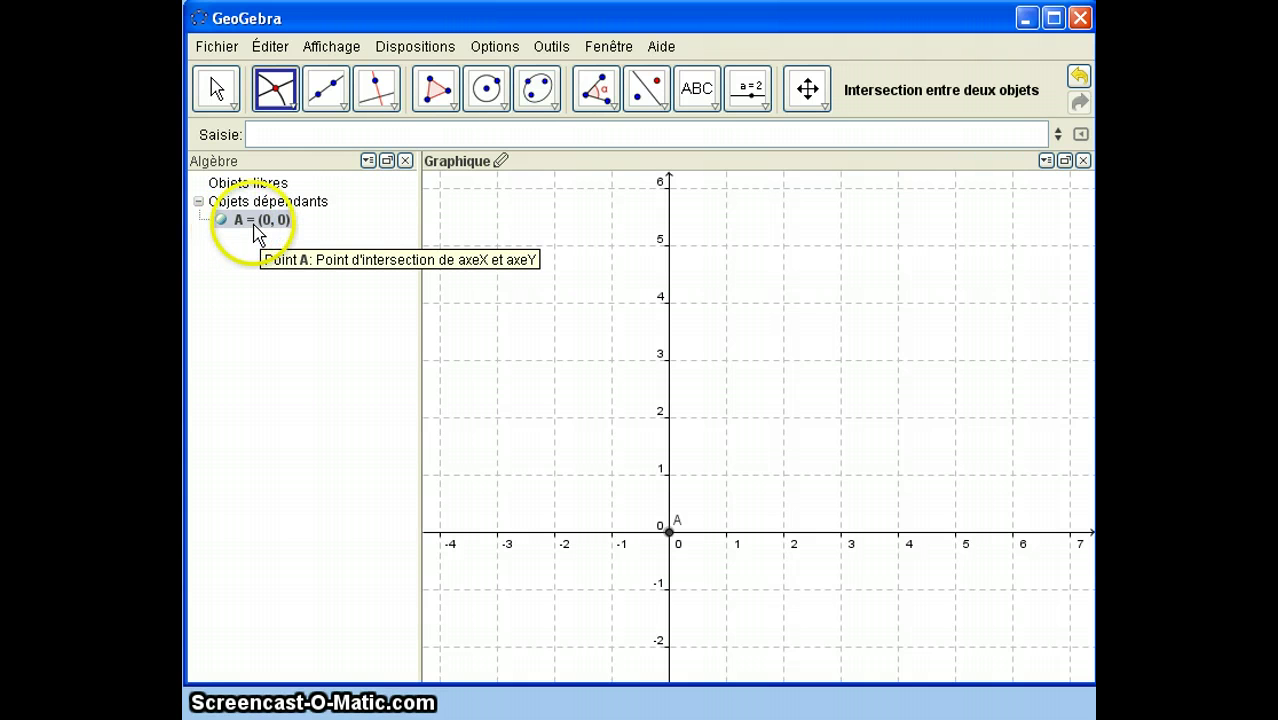
pyautogui.click(272, 234)
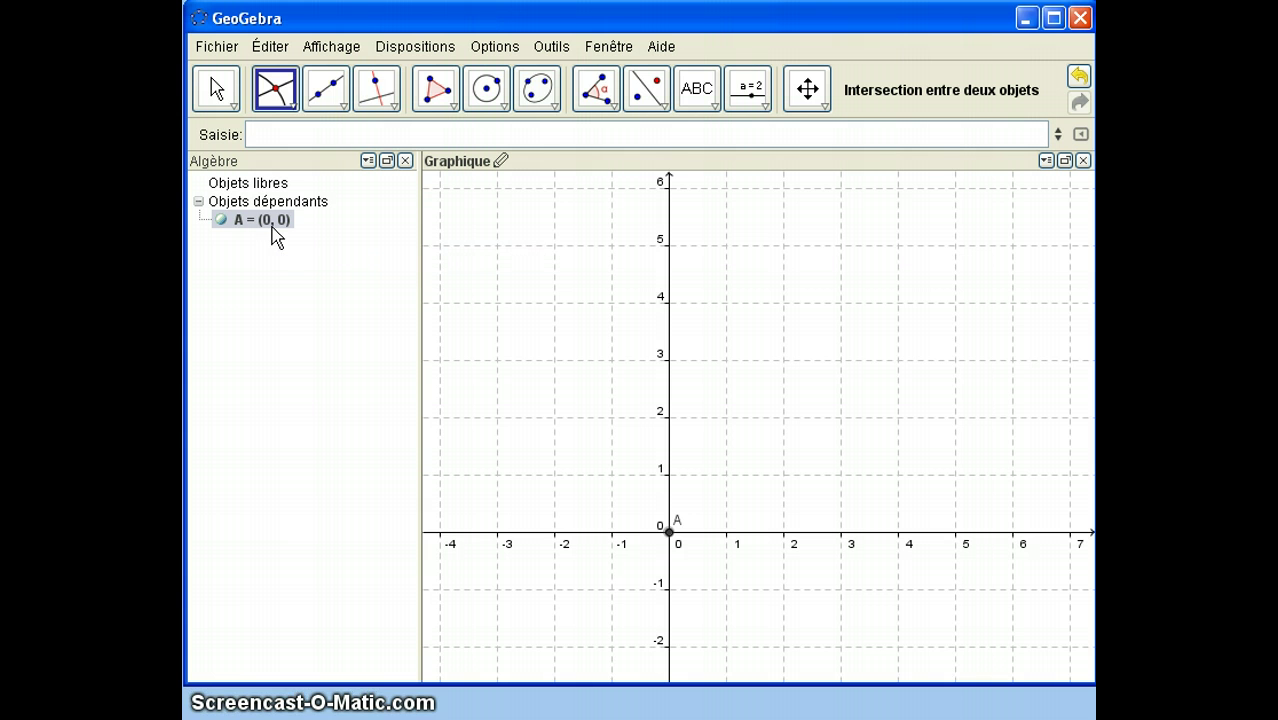
# Step: Define a free point B with Cartesian coordinates (.2,.3), and delete it again
pyautogui.click(263, 132)
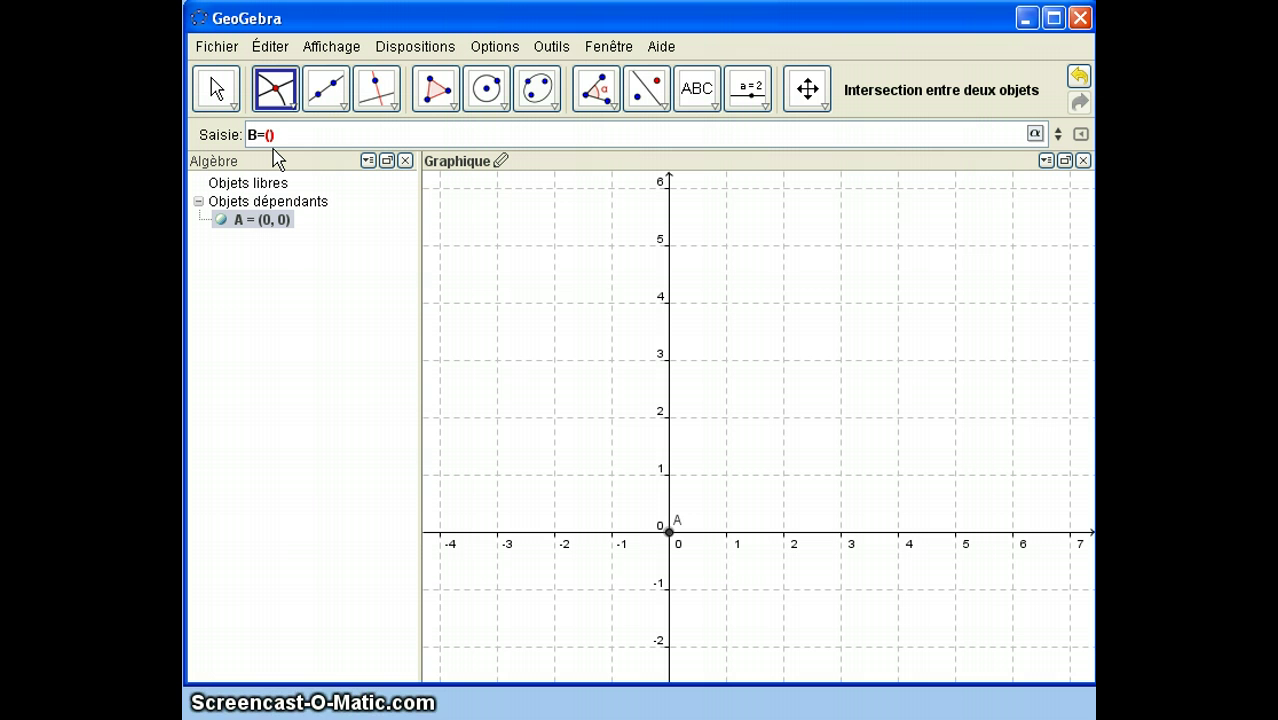
pyautogui.write(',')
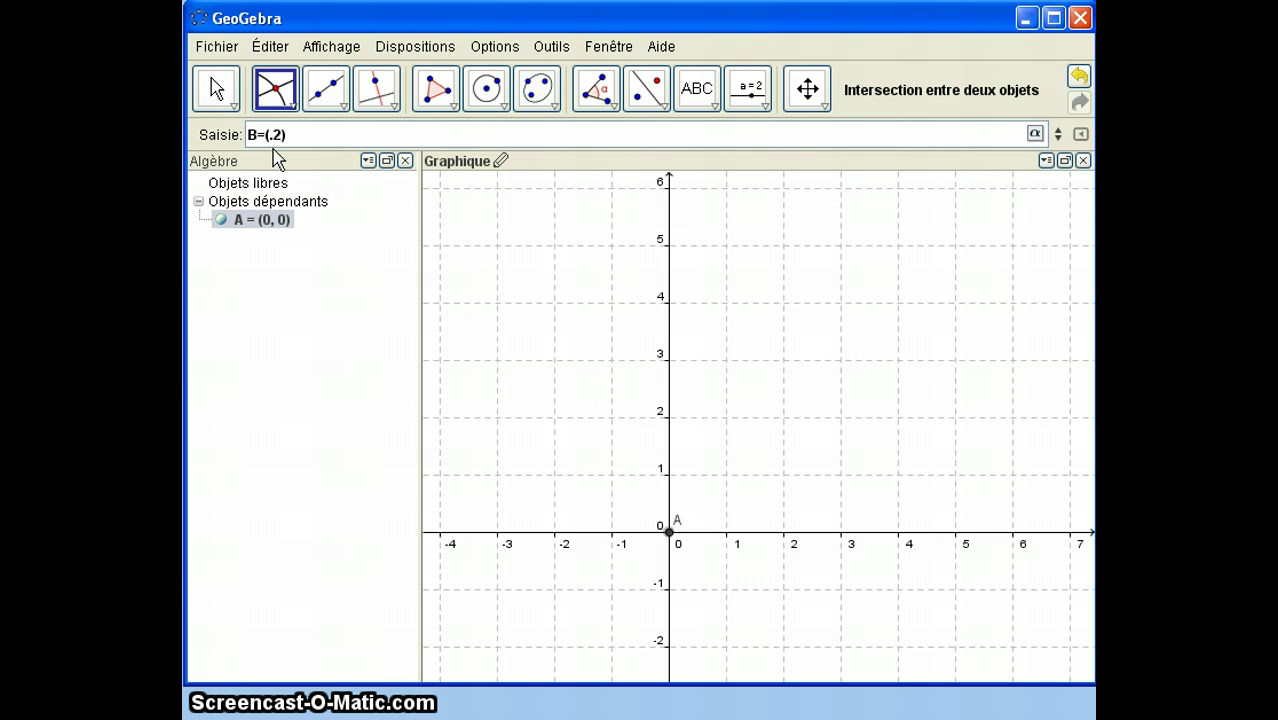
pyautogui.write('2,.3')
pyautogui.press('Return')
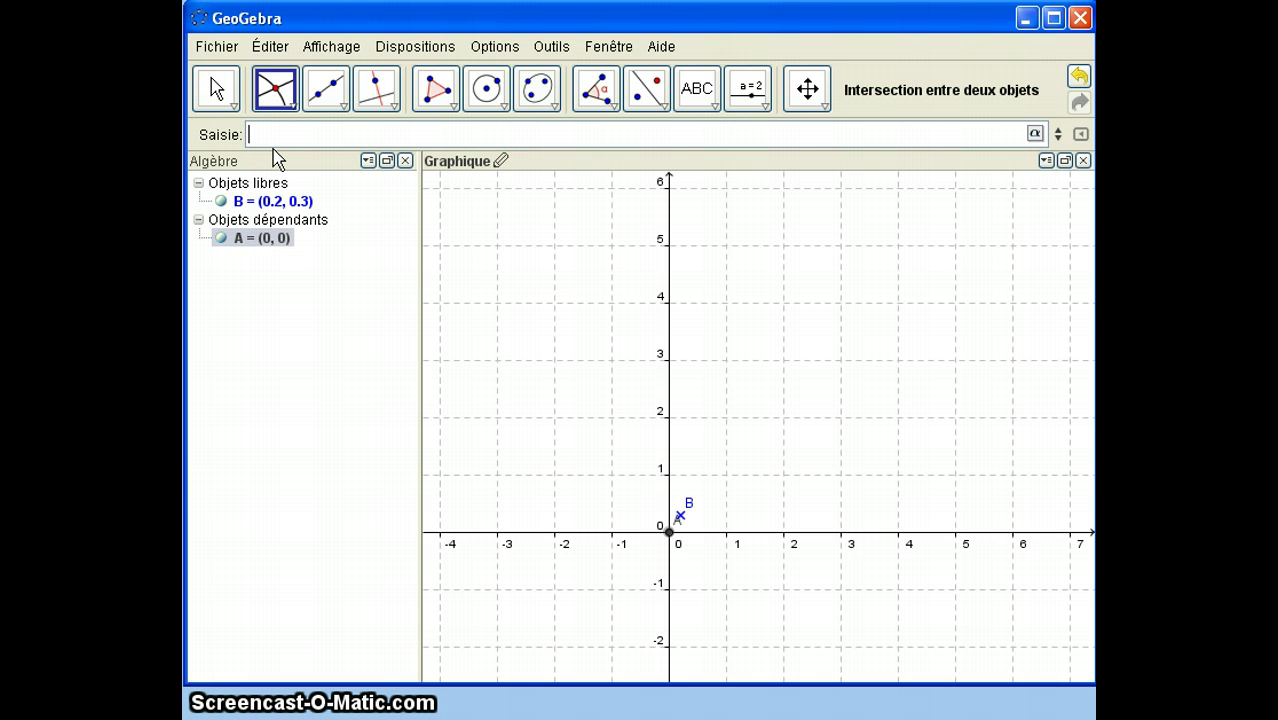
pyautogui.rightClick(255, 207)
pyautogui.click(324, 432)
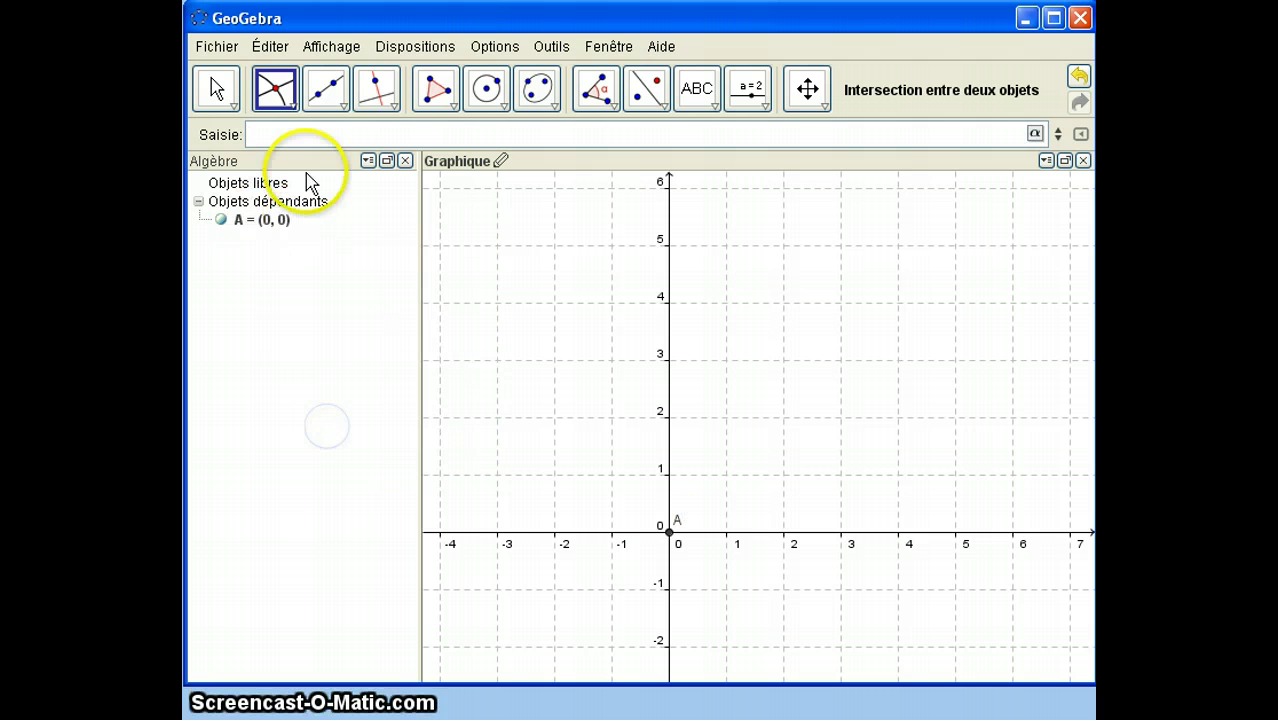
# Step: Define a free point B in polar coordinates by entering B=(1;2)
pyautogui.click(272, 136)
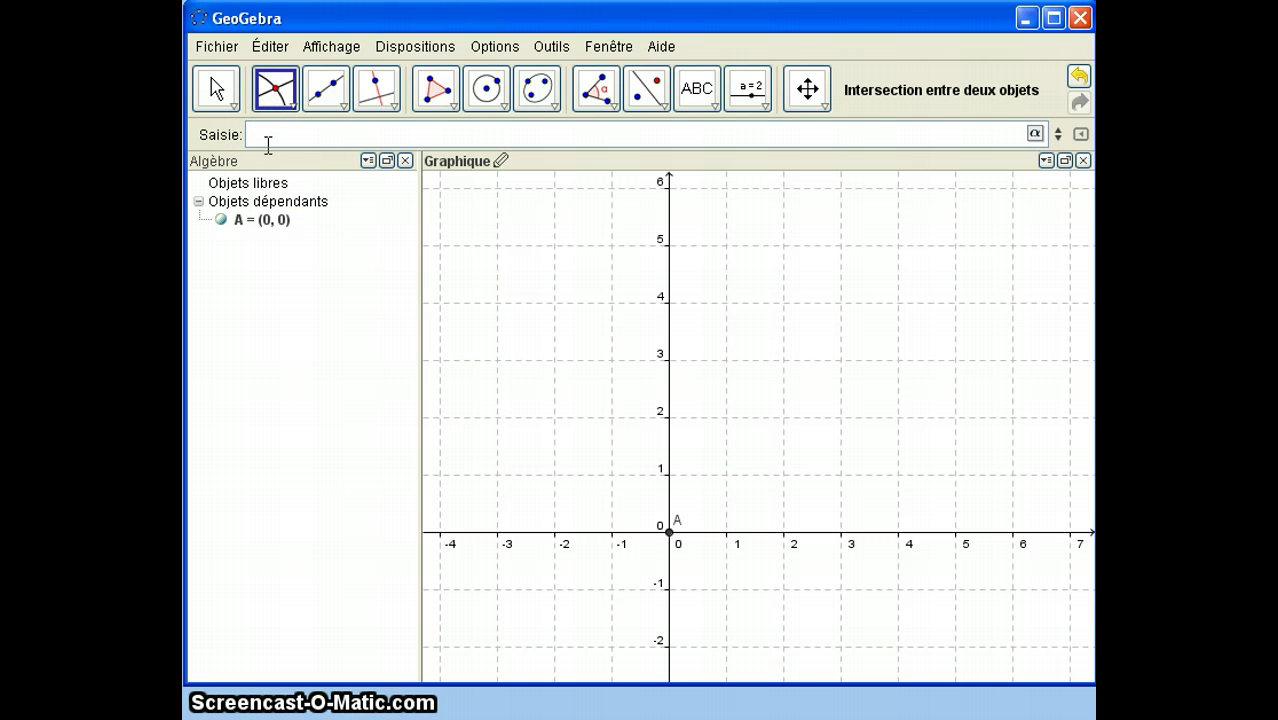
pyautogui.write('B=(1;2')
pyautogui.press('Return')
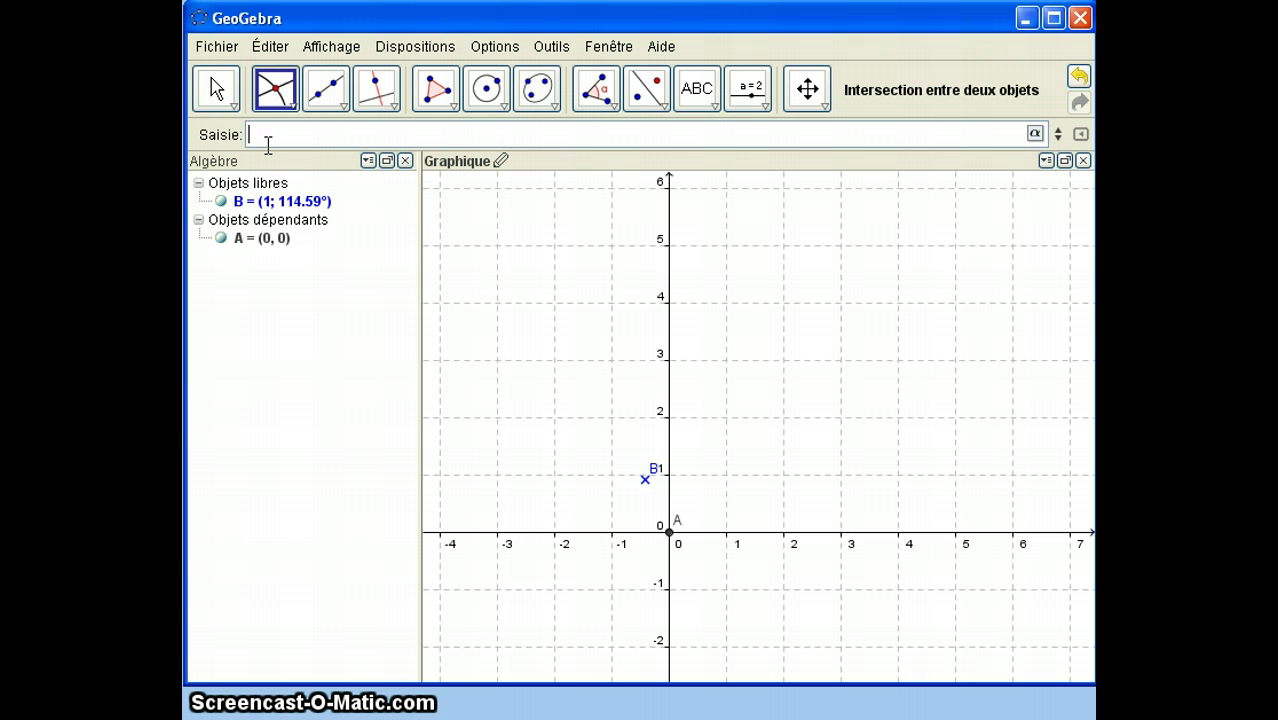
pyautogui.click(279, 207)
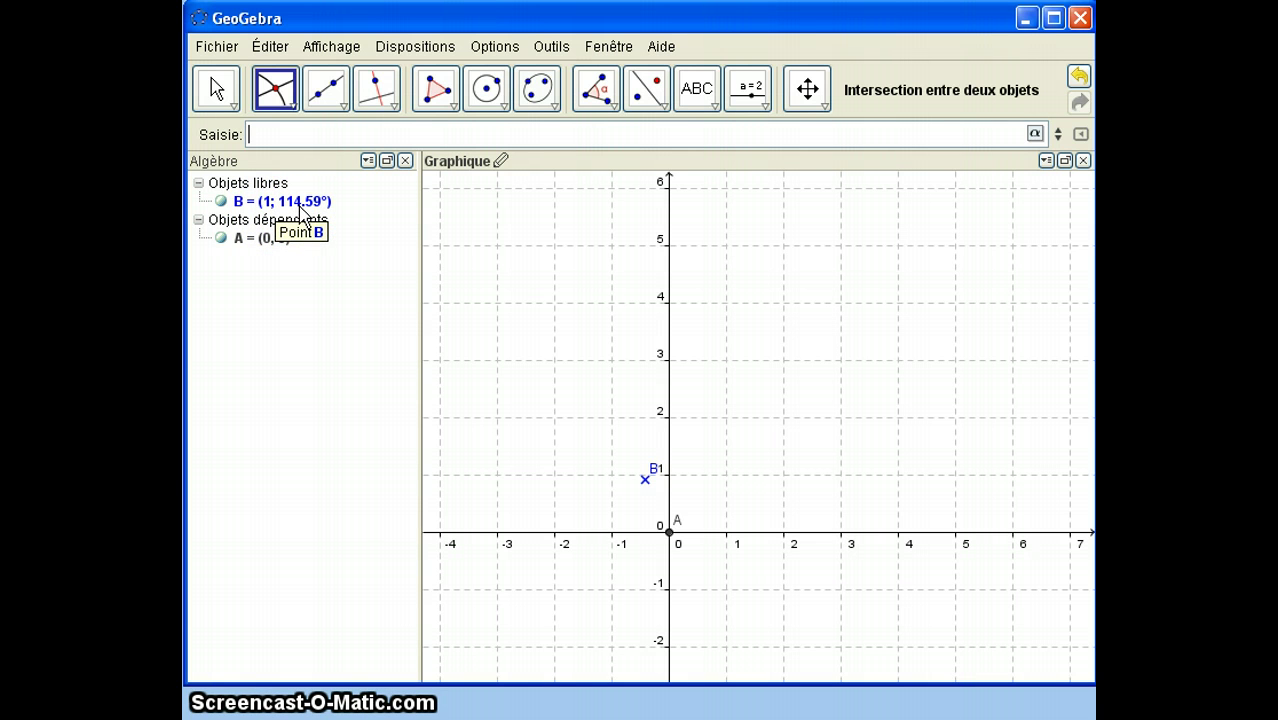
pyautogui.click(312, 213)
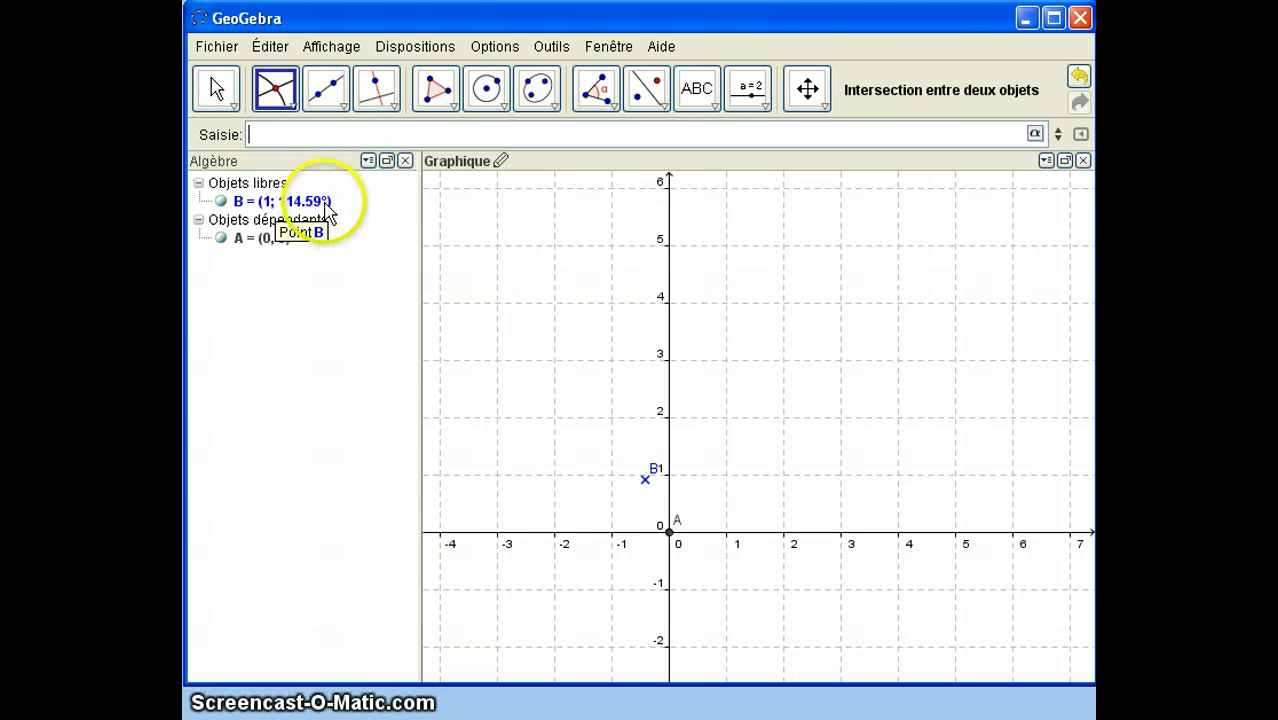
pyautogui.click(331, 202)
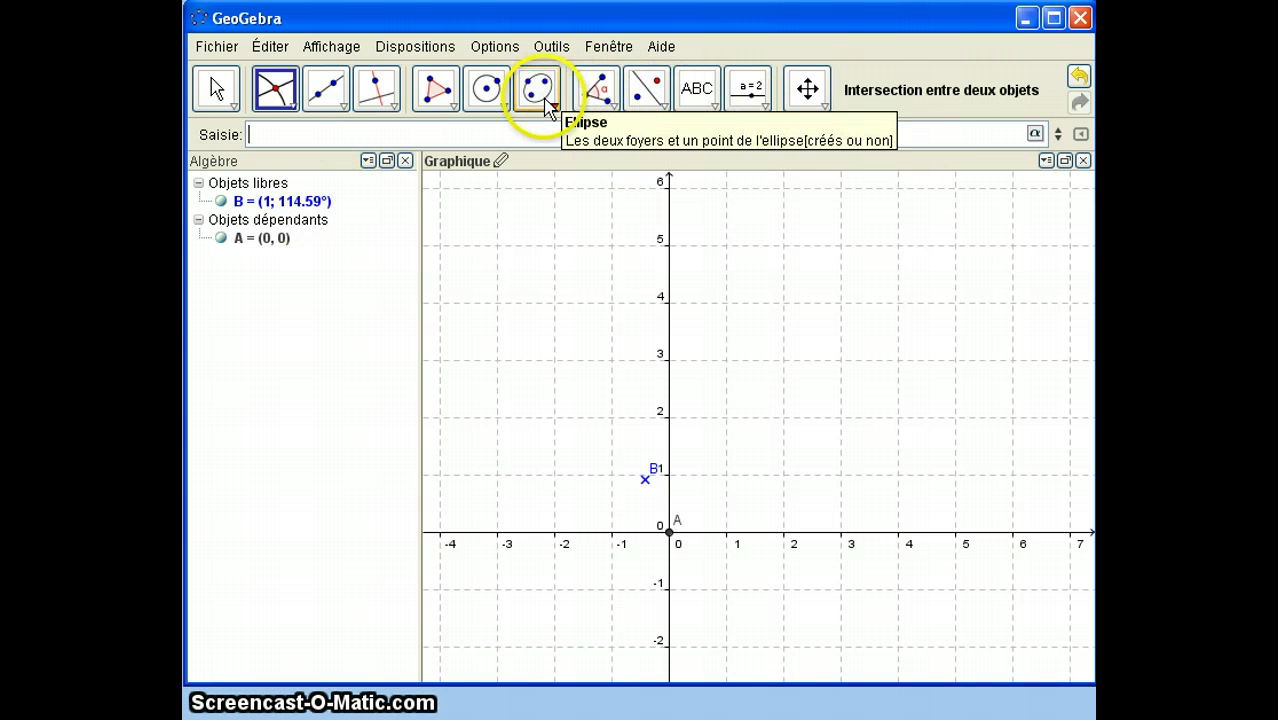
# Step: Measure the distance between points A and B so that it is shown on the graph
pyautogui.click(610, 107)
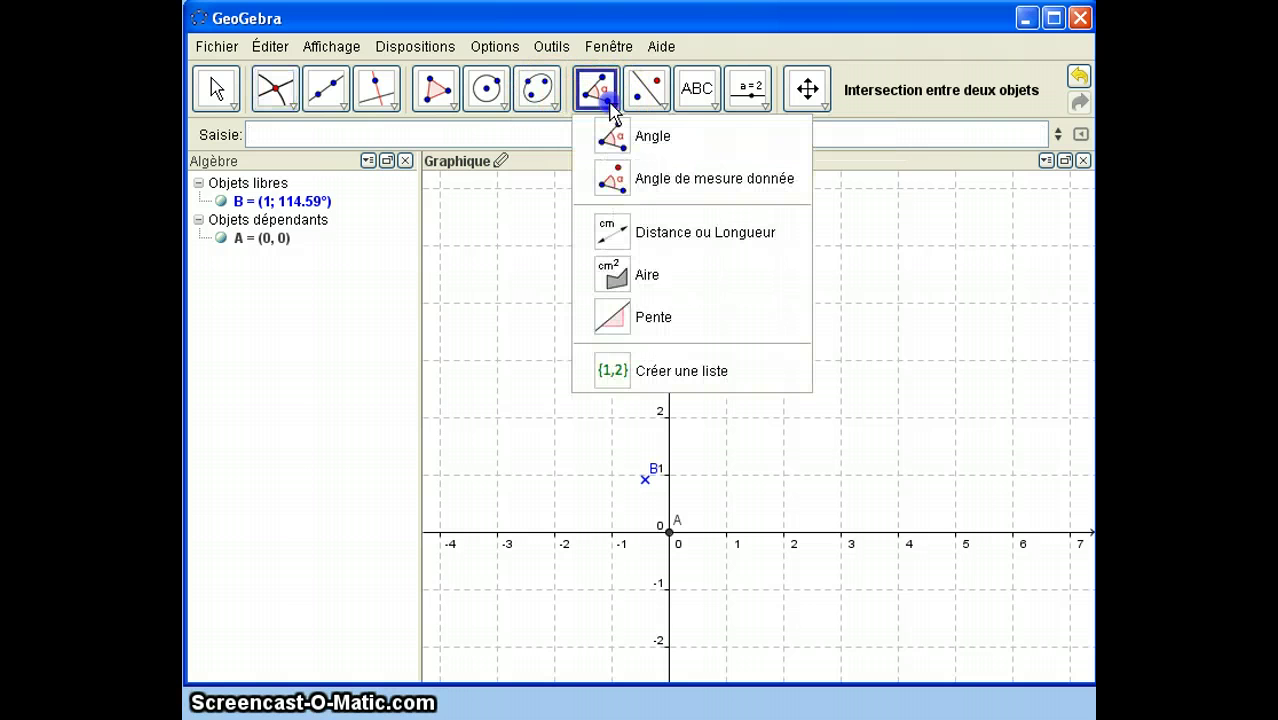
pyautogui.click(618, 233)
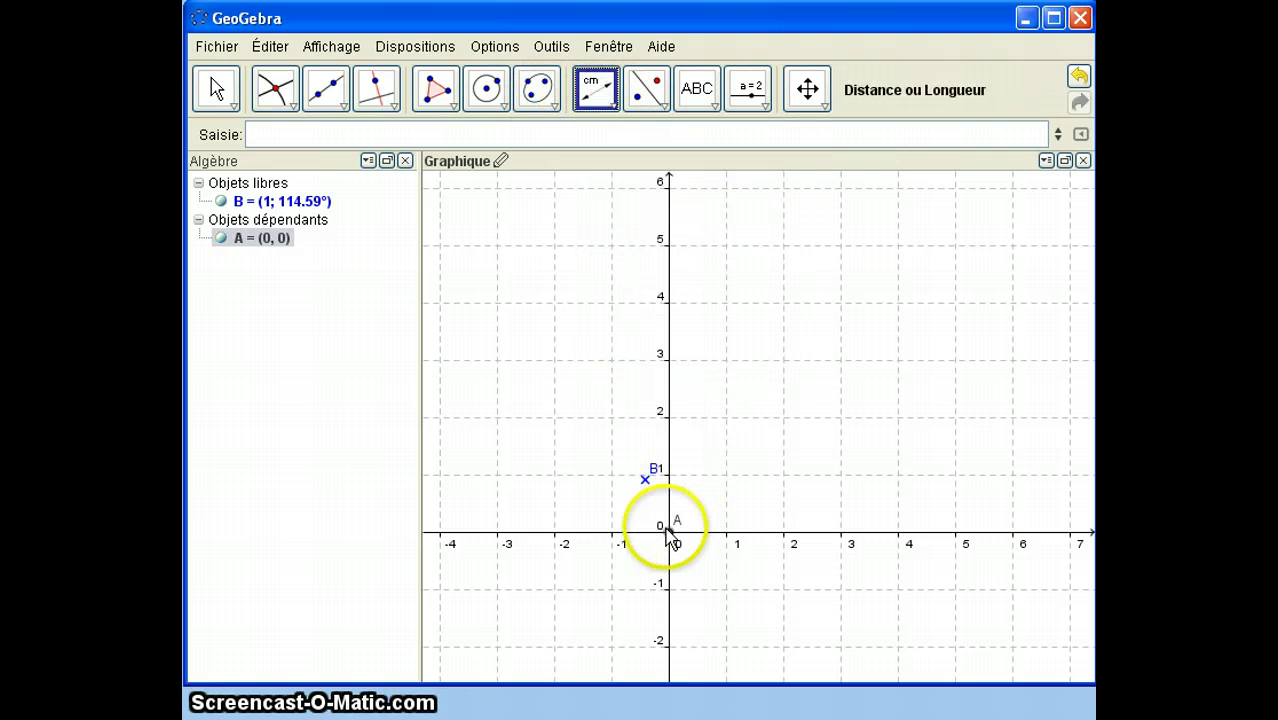
pyautogui.click(644, 479)
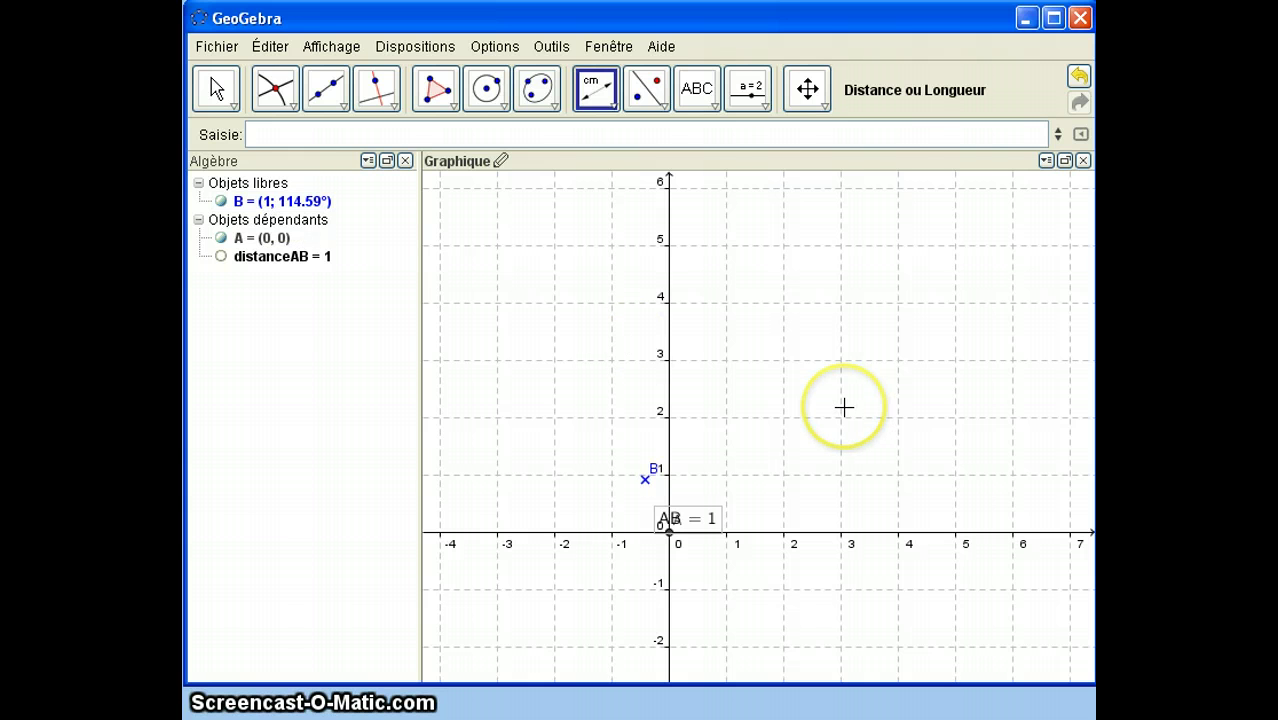
# Step: Place a new point C on the positive x-axis at about x = 2.84
pyautogui.click(293, 105)
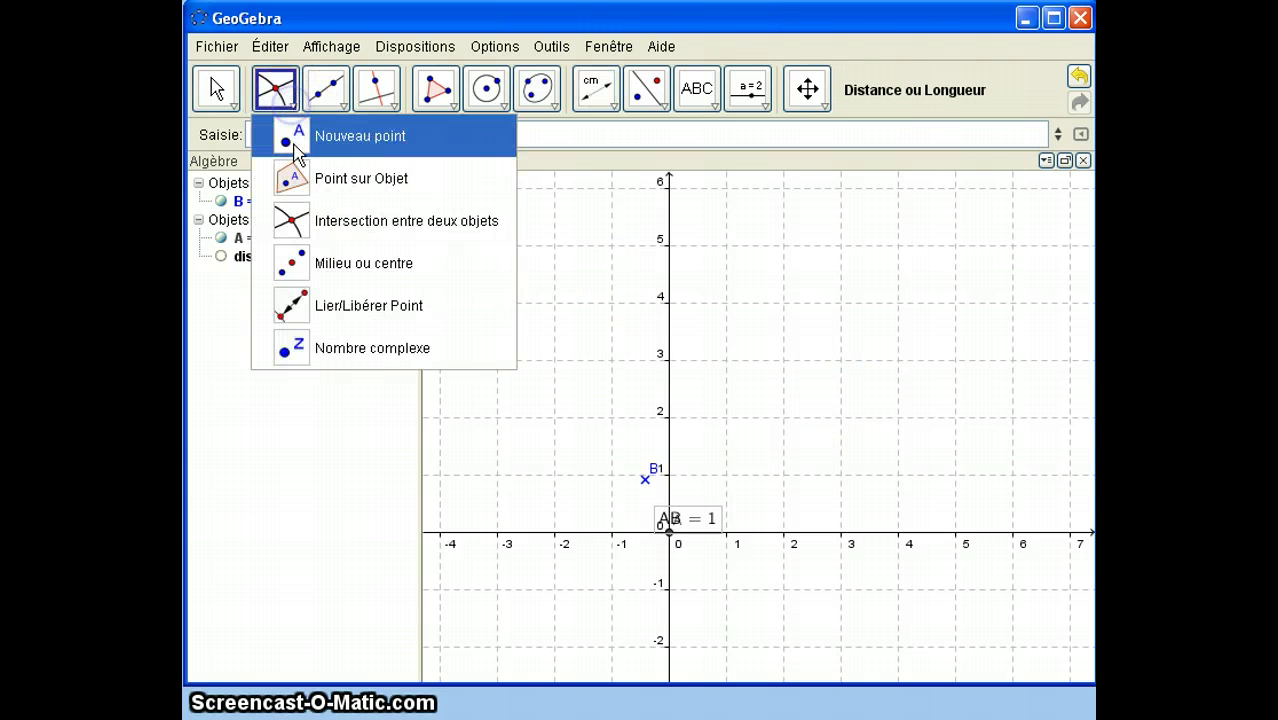
pyautogui.click(291, 146)
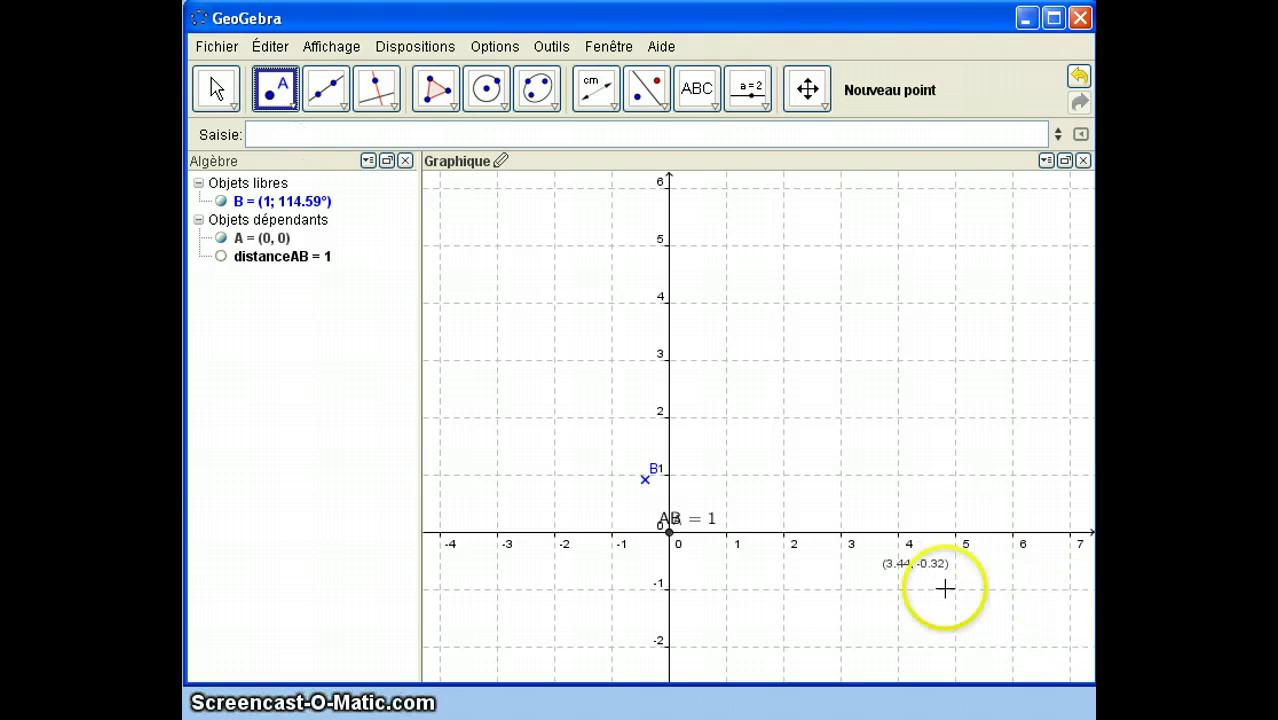
pyautogui.click(832, 533)
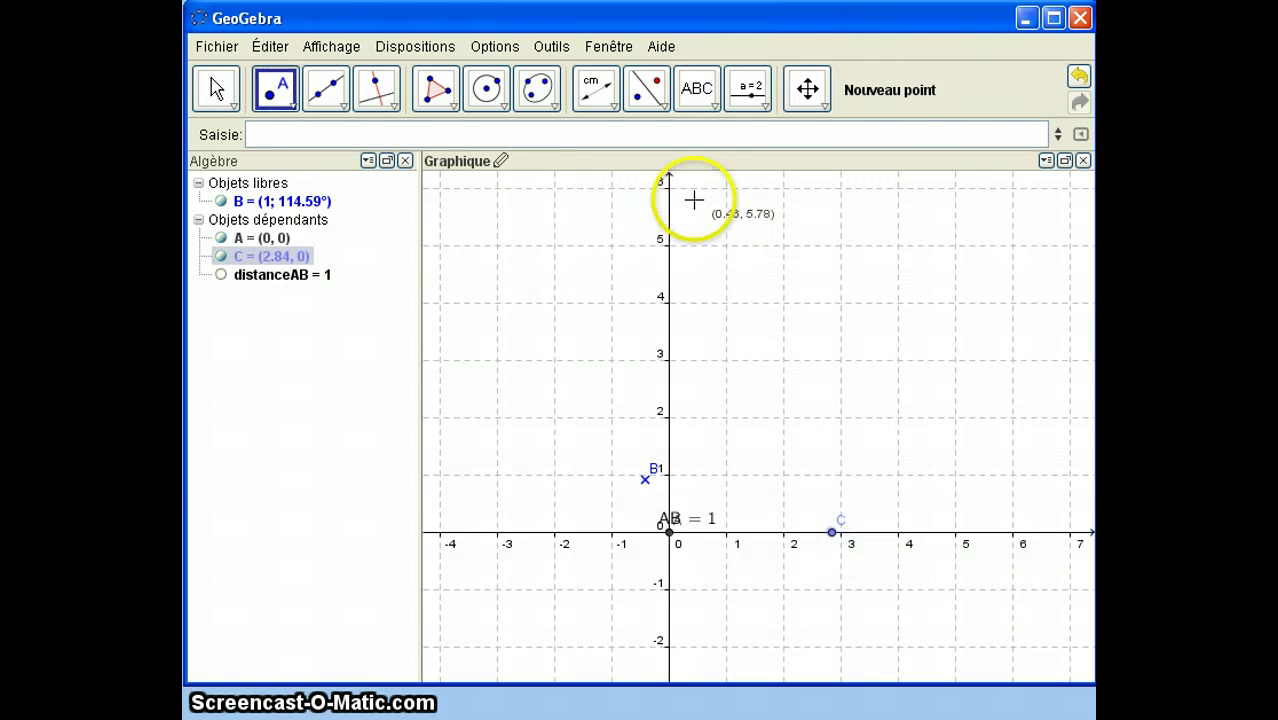
# Step: Measure the angle from C to B with its vertex at A using the Angle tool
pyautogui.click(660, 113)
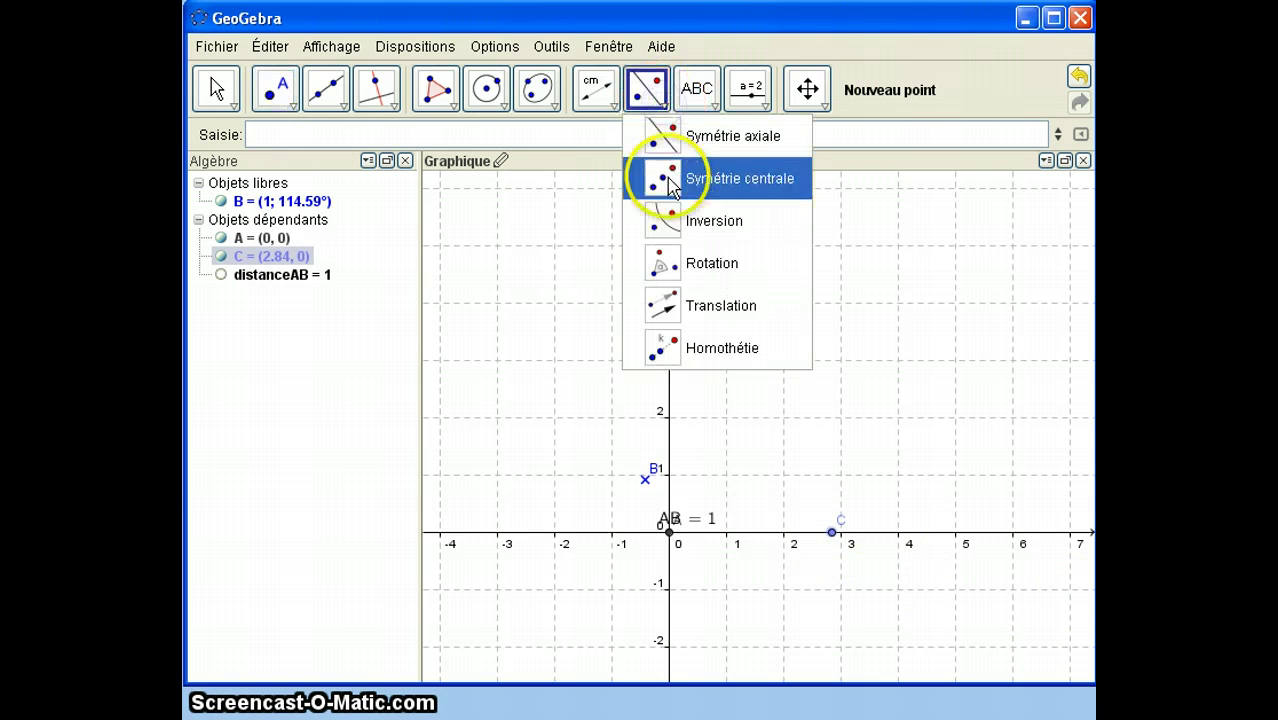
pyautogui.moveTo(599, 86)
pyautogui.click(612, 178)
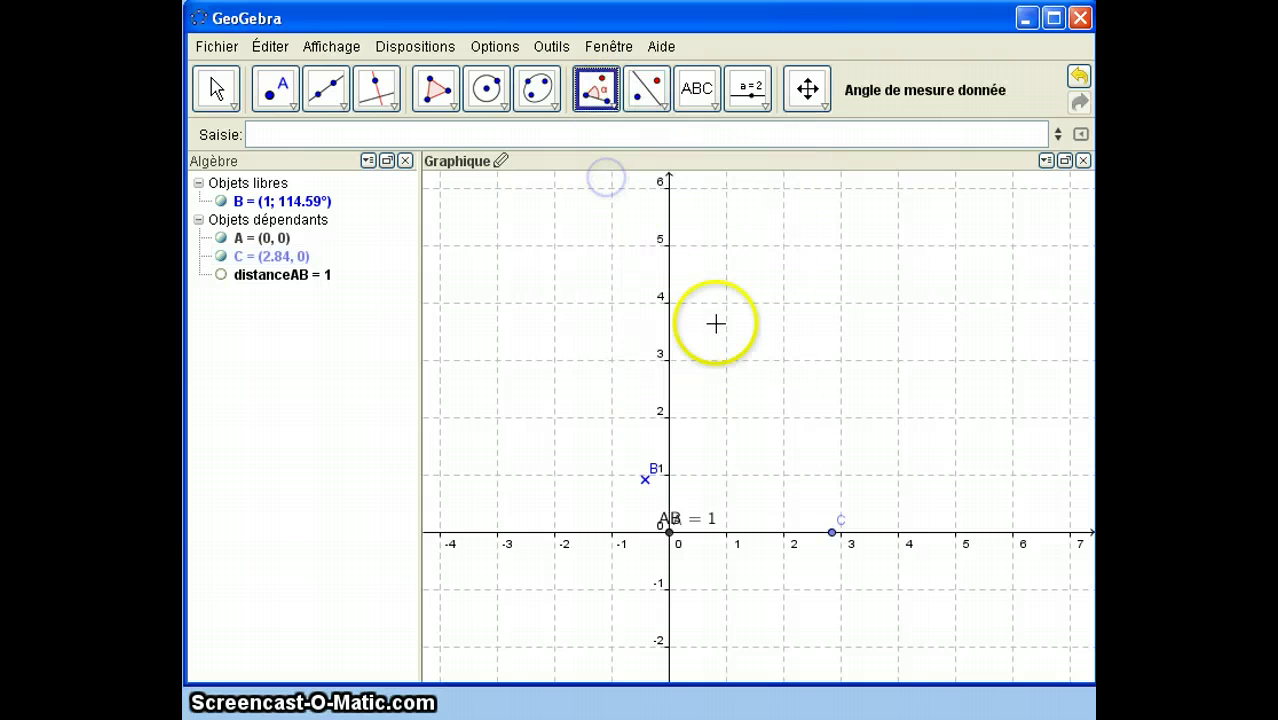
pyautogui.click(618, 112)
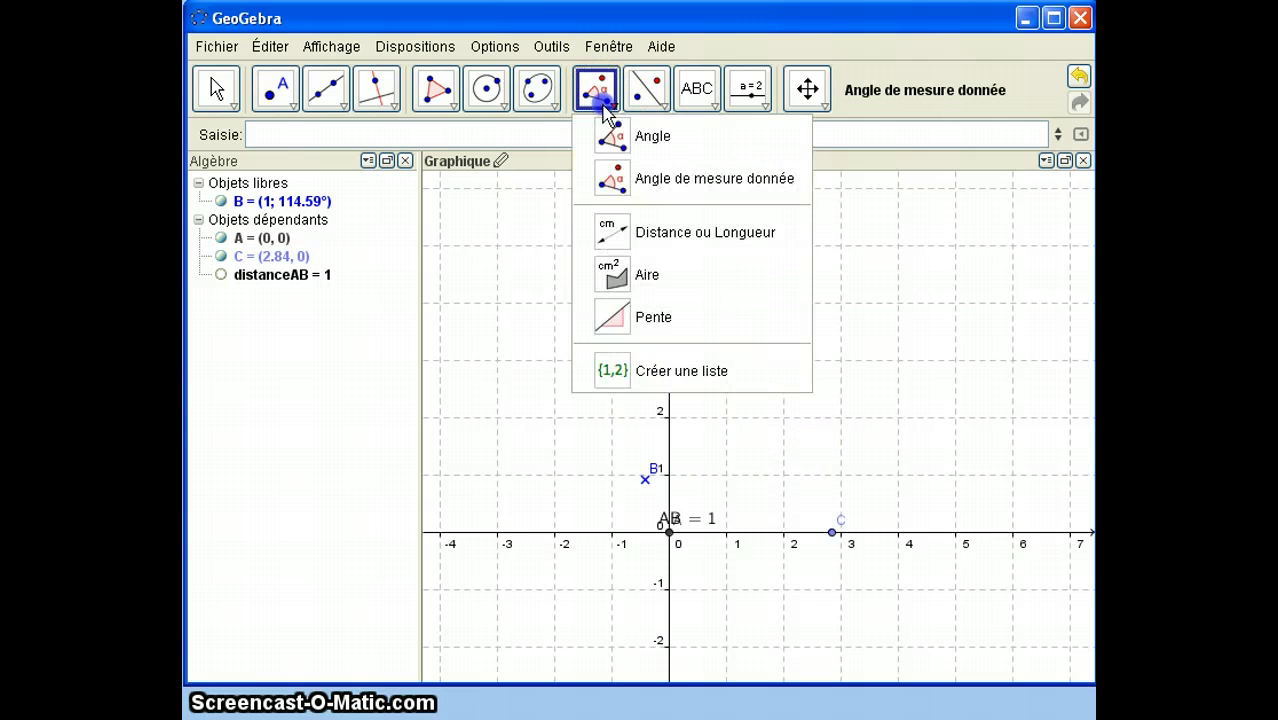
pyautogui.click(601, 132)
pyautogui.click(833, 533)
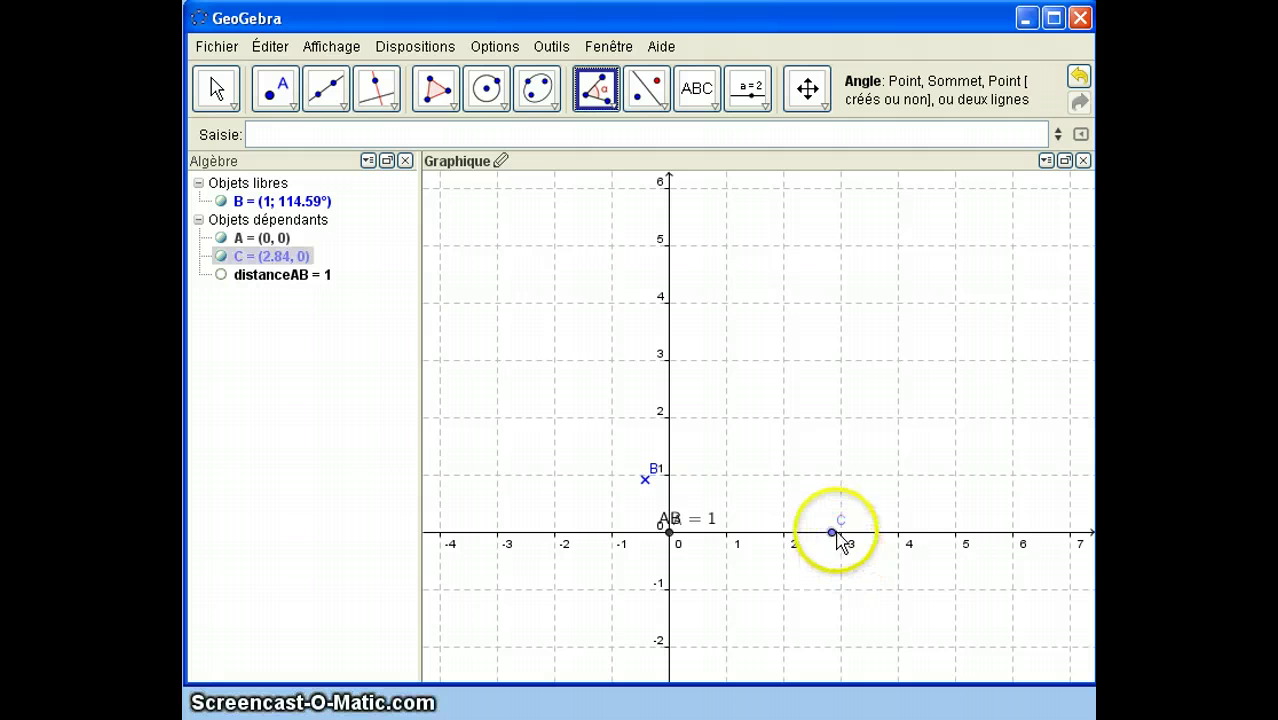
pyautogui.click(670, 532)
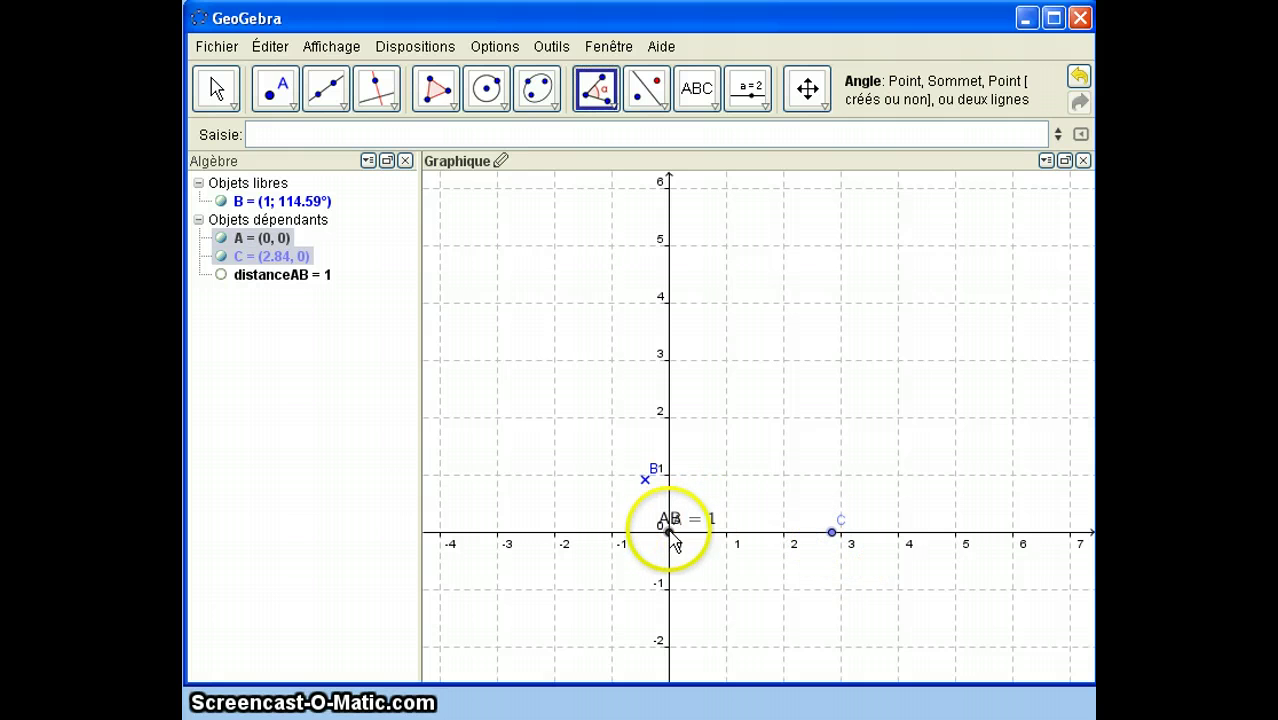
pyautogui.click(646, 481)
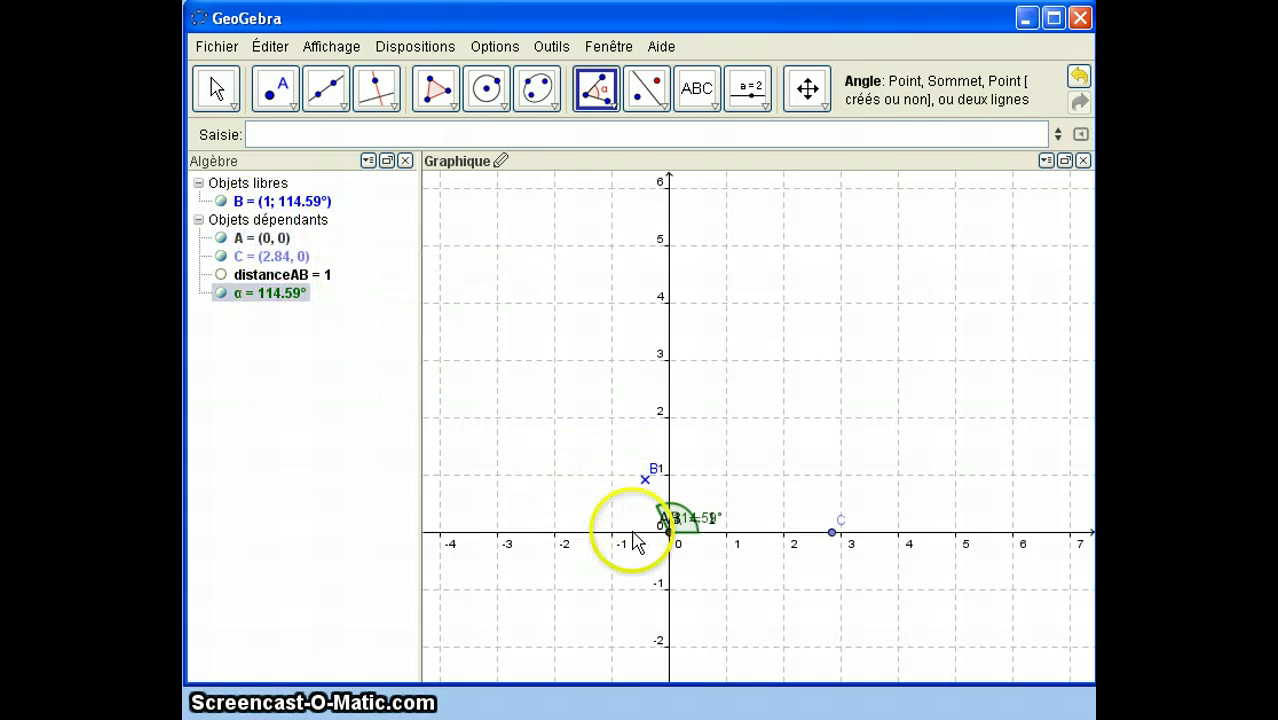
# Step: Separate the overlapping labels by moving the AB distance text below the x-axis and the angle's value above its arc
pyautogui.click(678, 524)
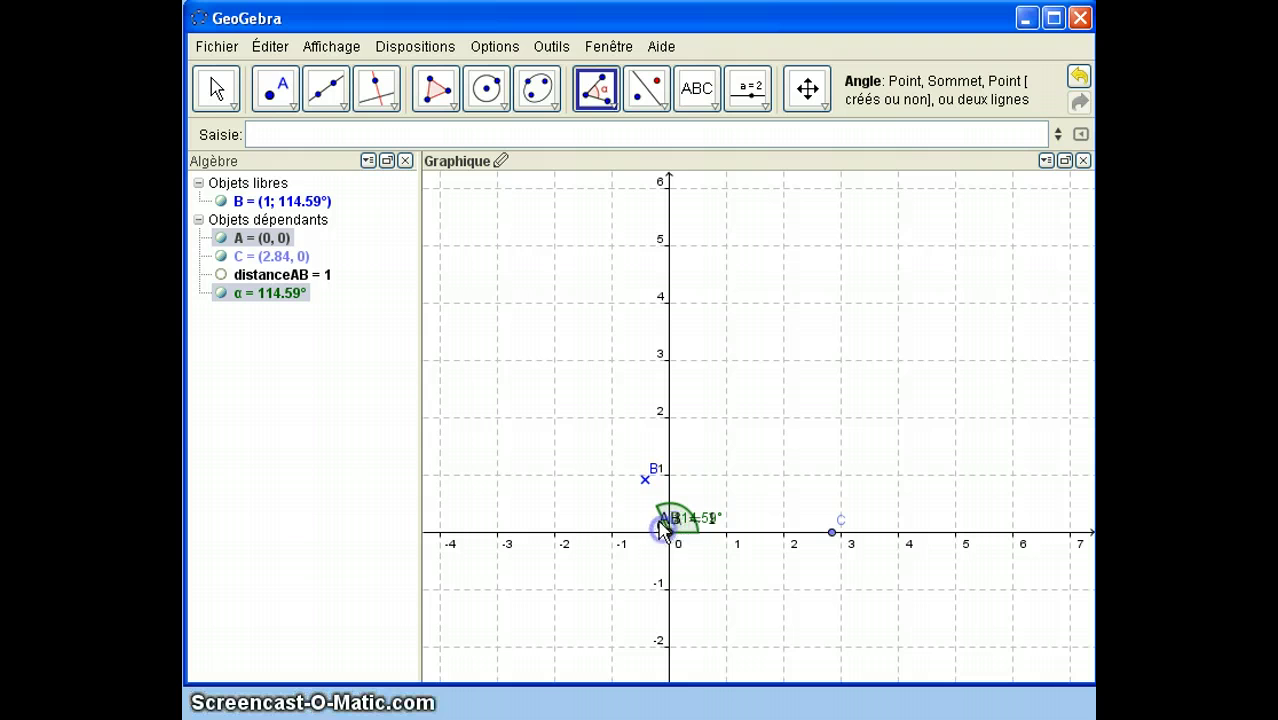
pyautogui.click(216, 88)
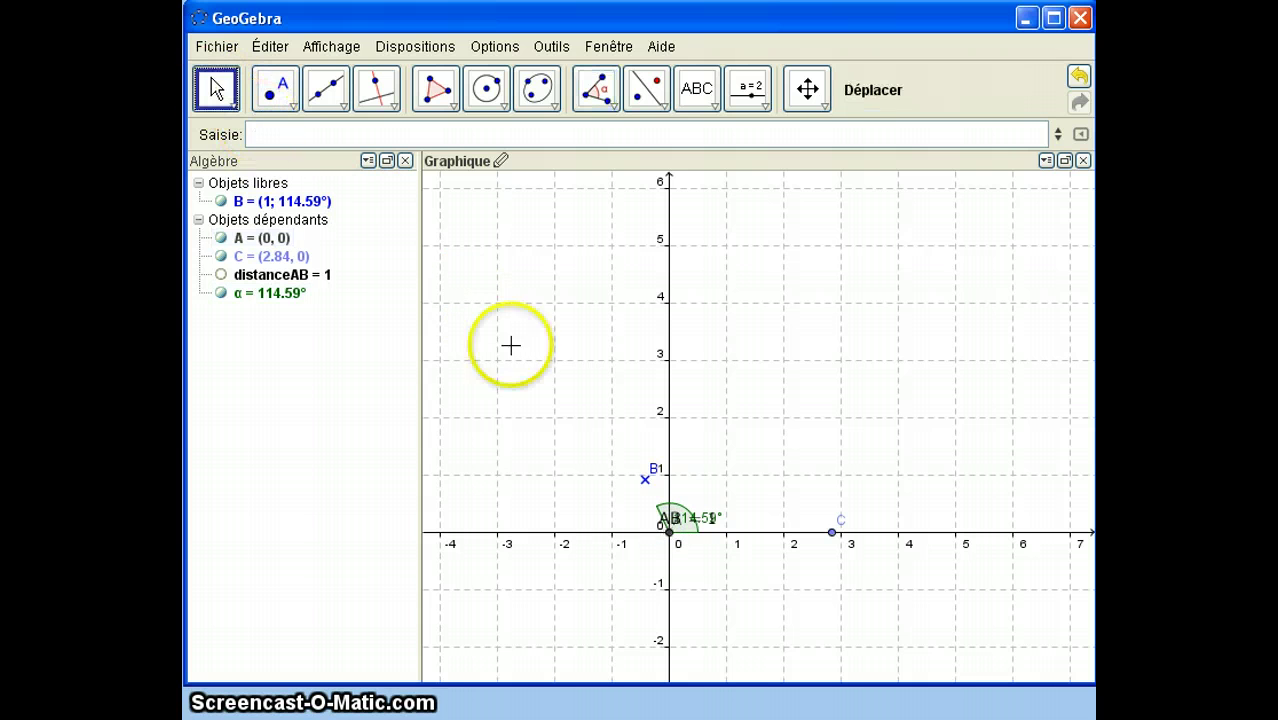
pyautogui.moveTo(668, 528); pyautogui.dragTo(613, 553)
pyautogui.moveTo(699, 519); pyautogui.dragTo(703, 496)
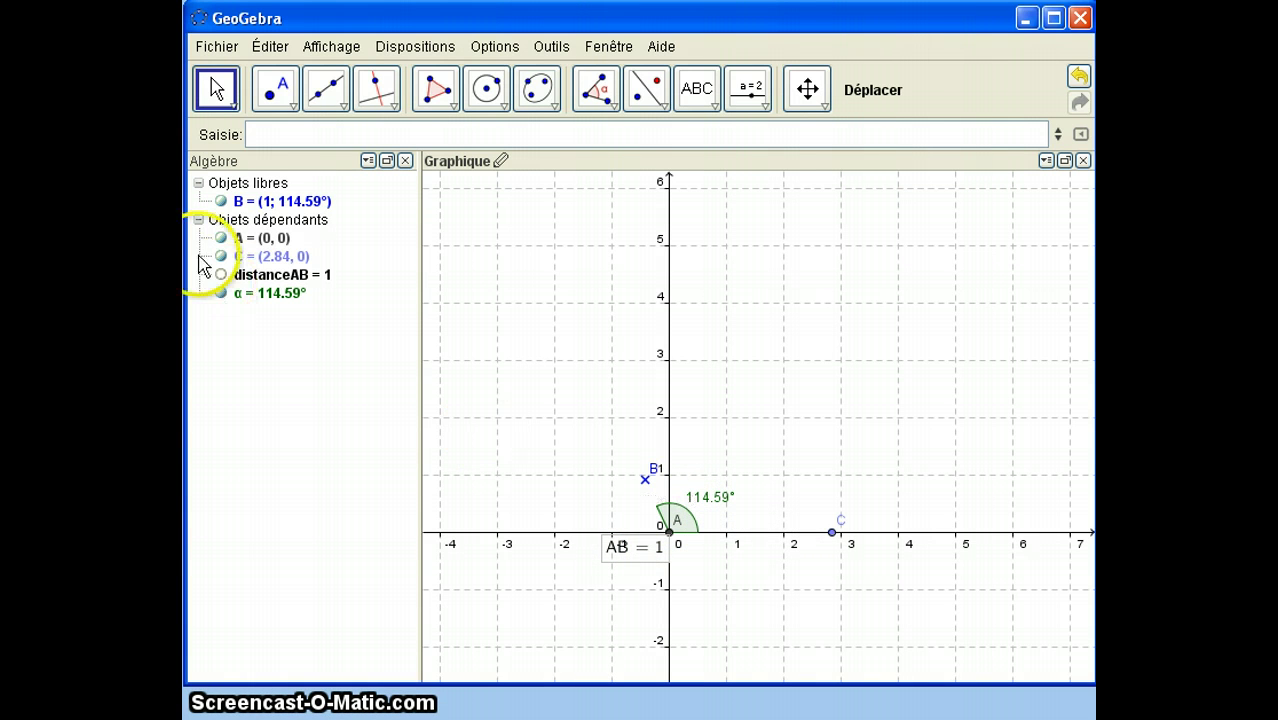
# Step: Change the coordinate format of point B to Coordonnées cartésiennes in its properties
pyautogui.click(283, 203)
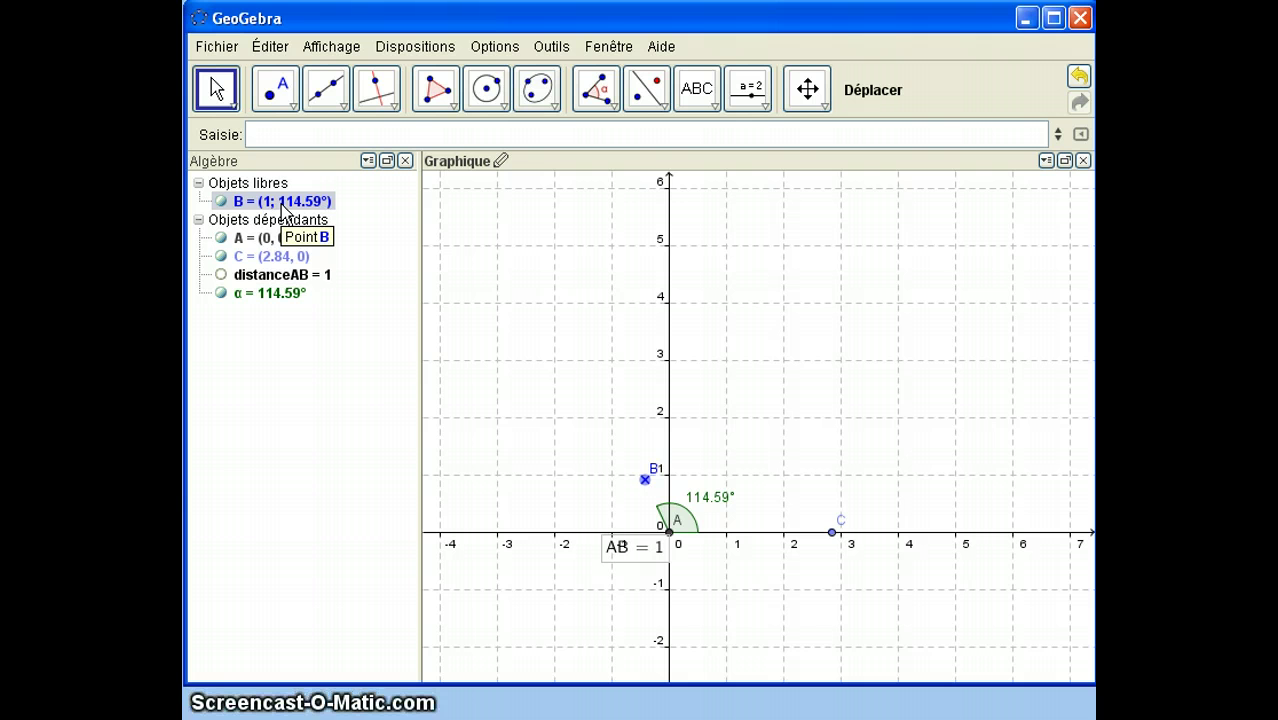
pyautogui.rightClick(284, 207)
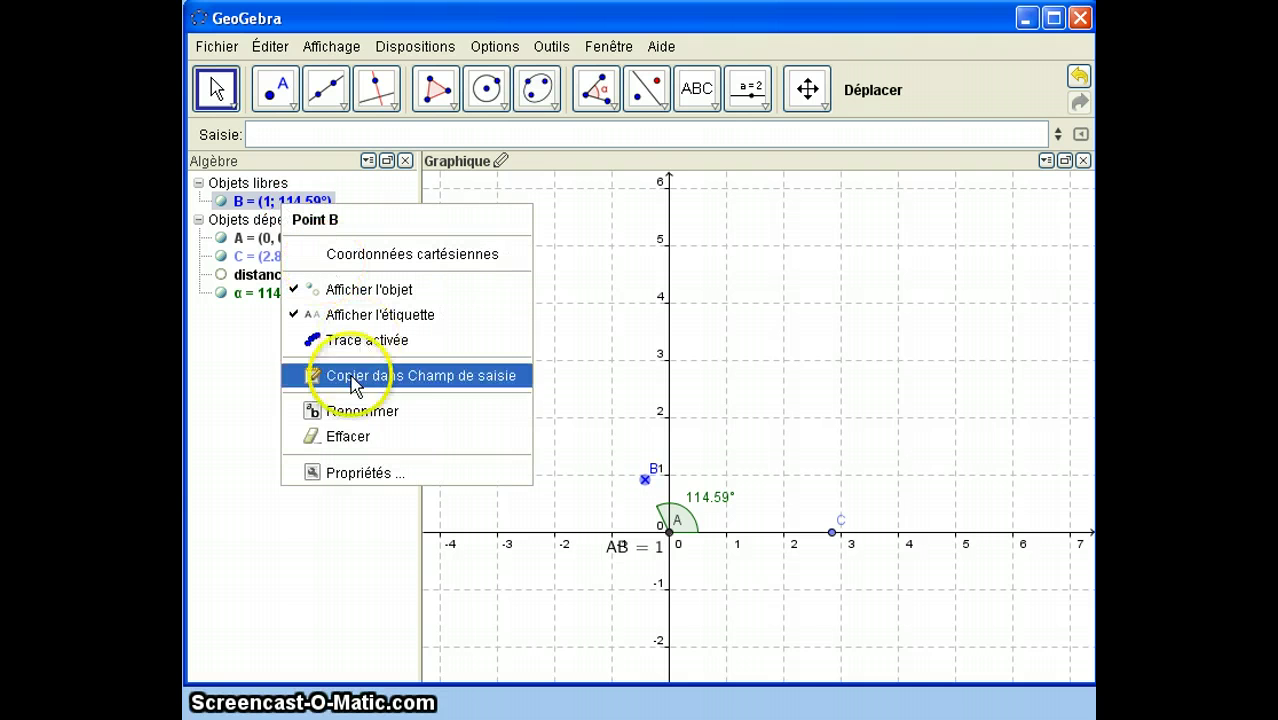
pyautogui.click(357, 472)
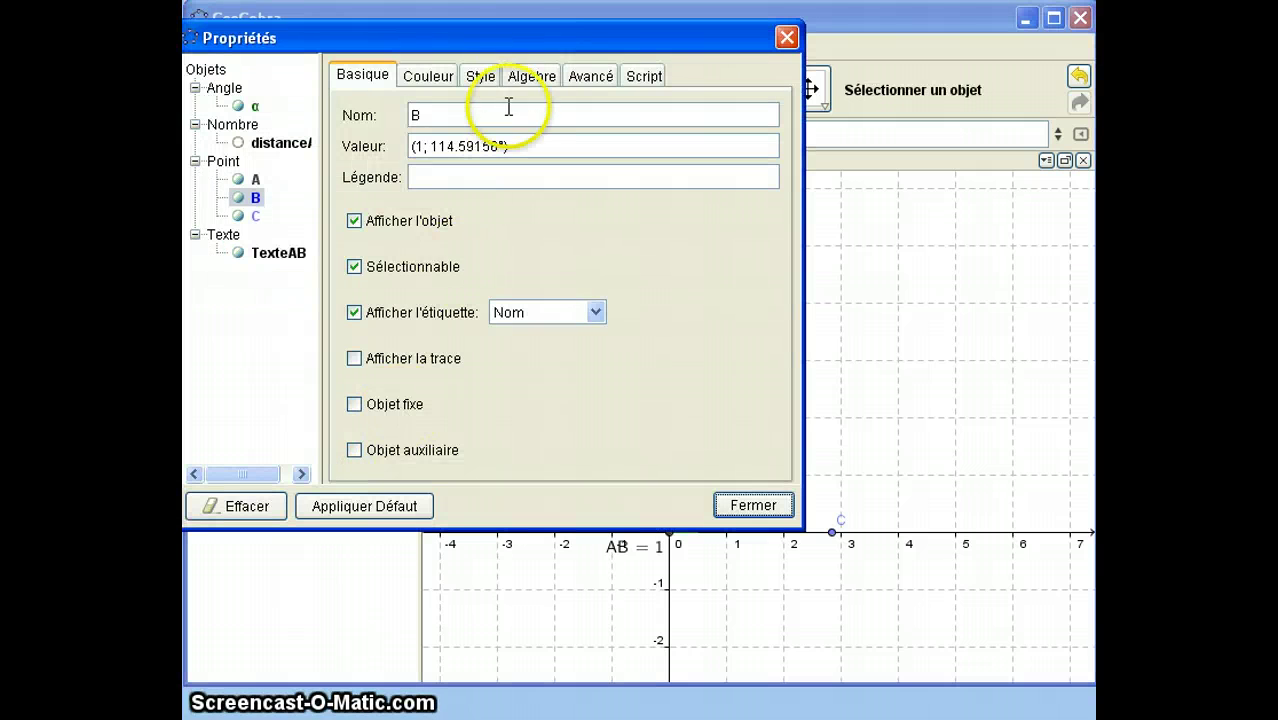
pyautogui.click(530, 77)
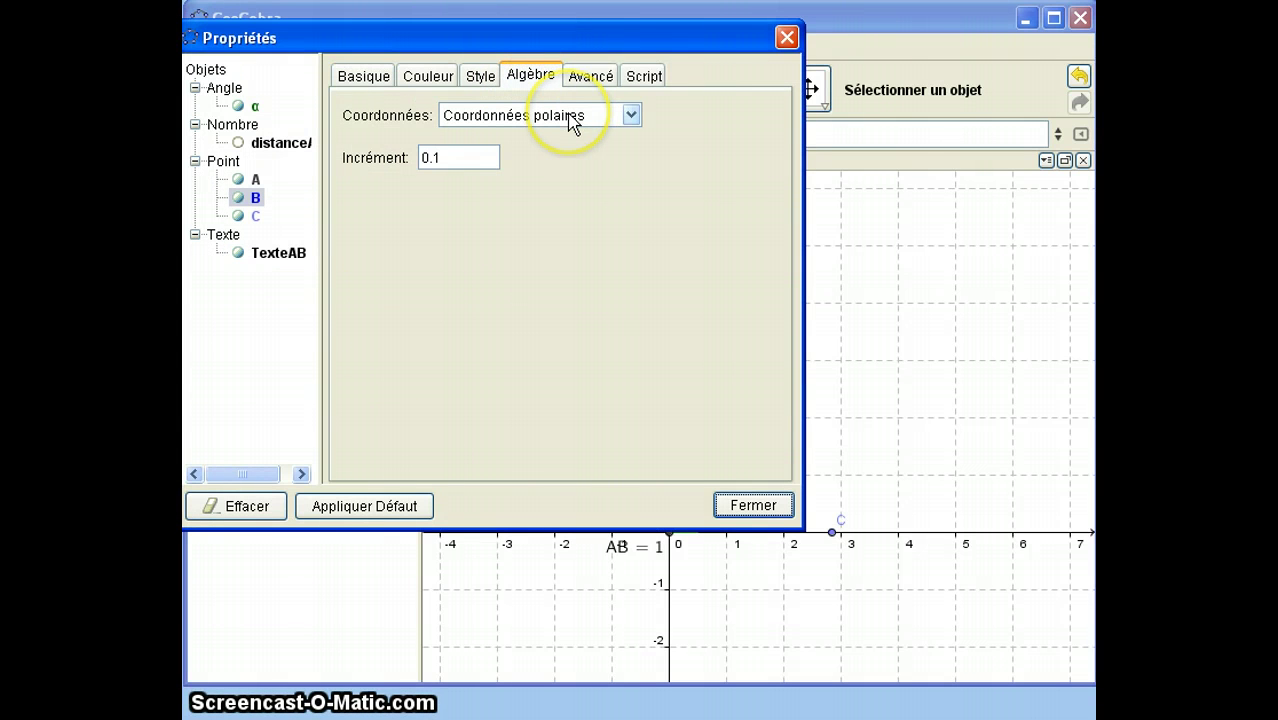
pyautogui.click(630, 117)
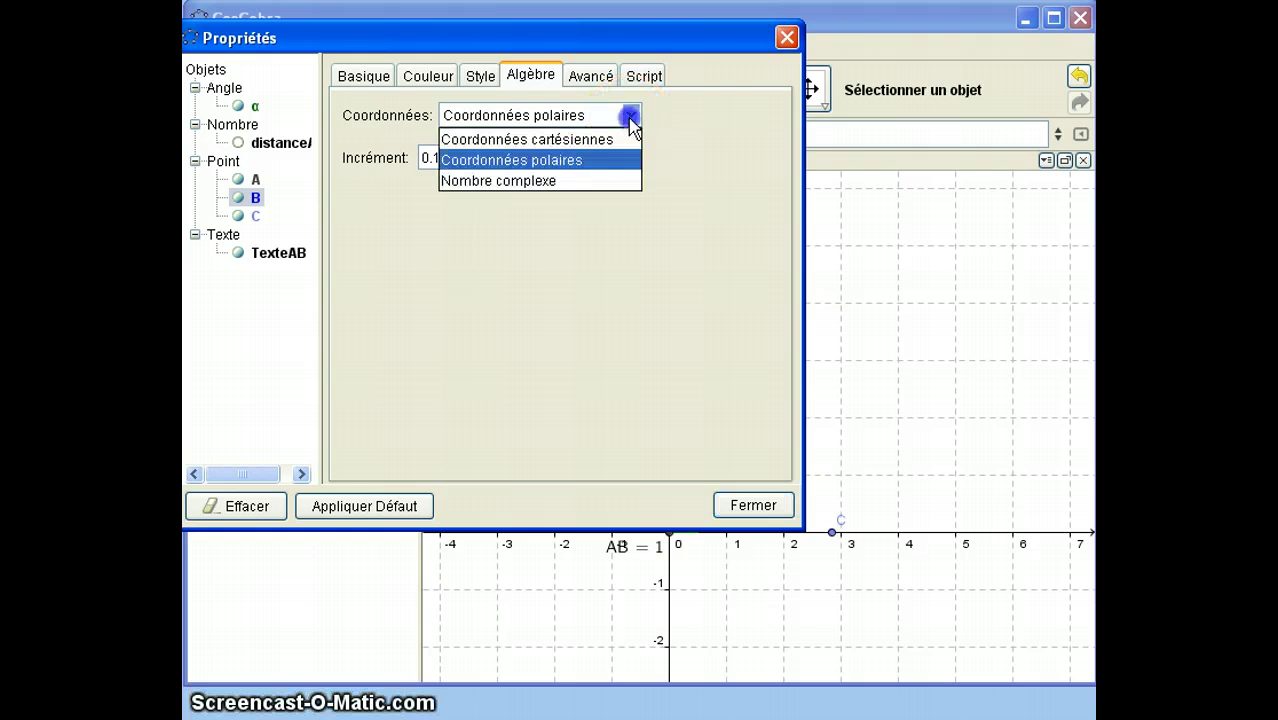
pyautogui.click(594, 140)
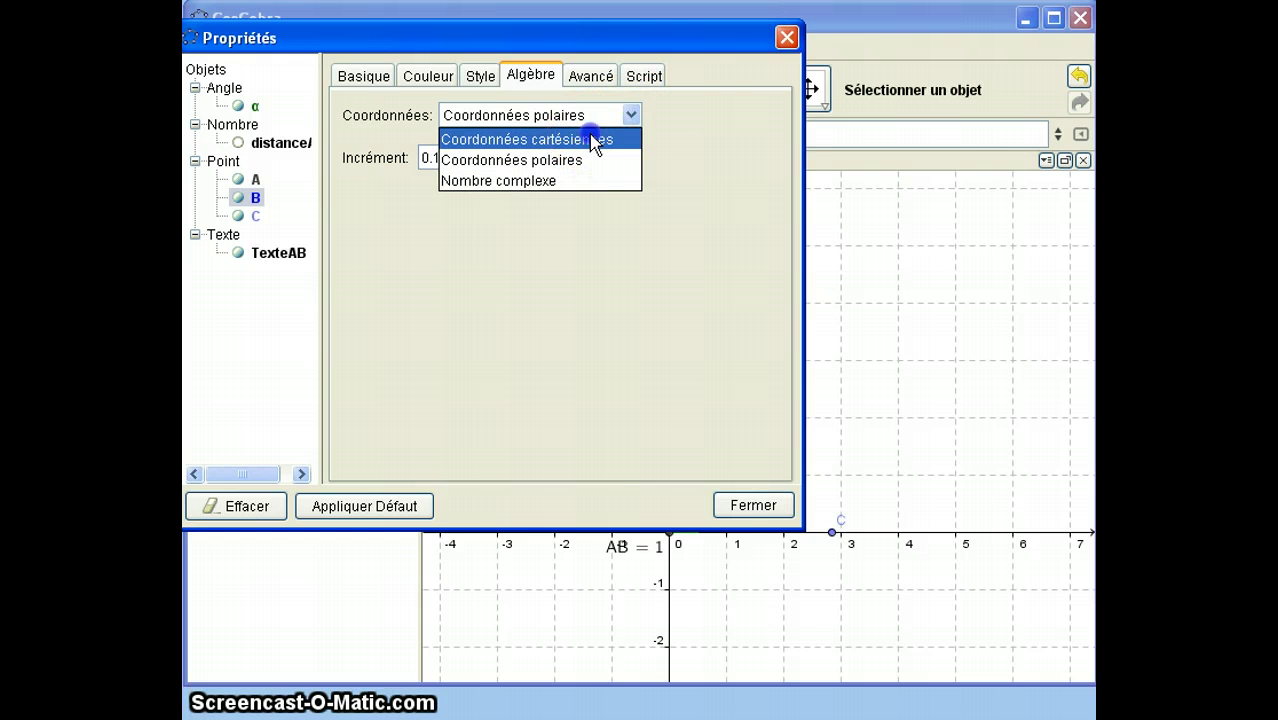
# Step: Close the properties of point B and clear all objects from the construction
pyautogui.click(753, 504)
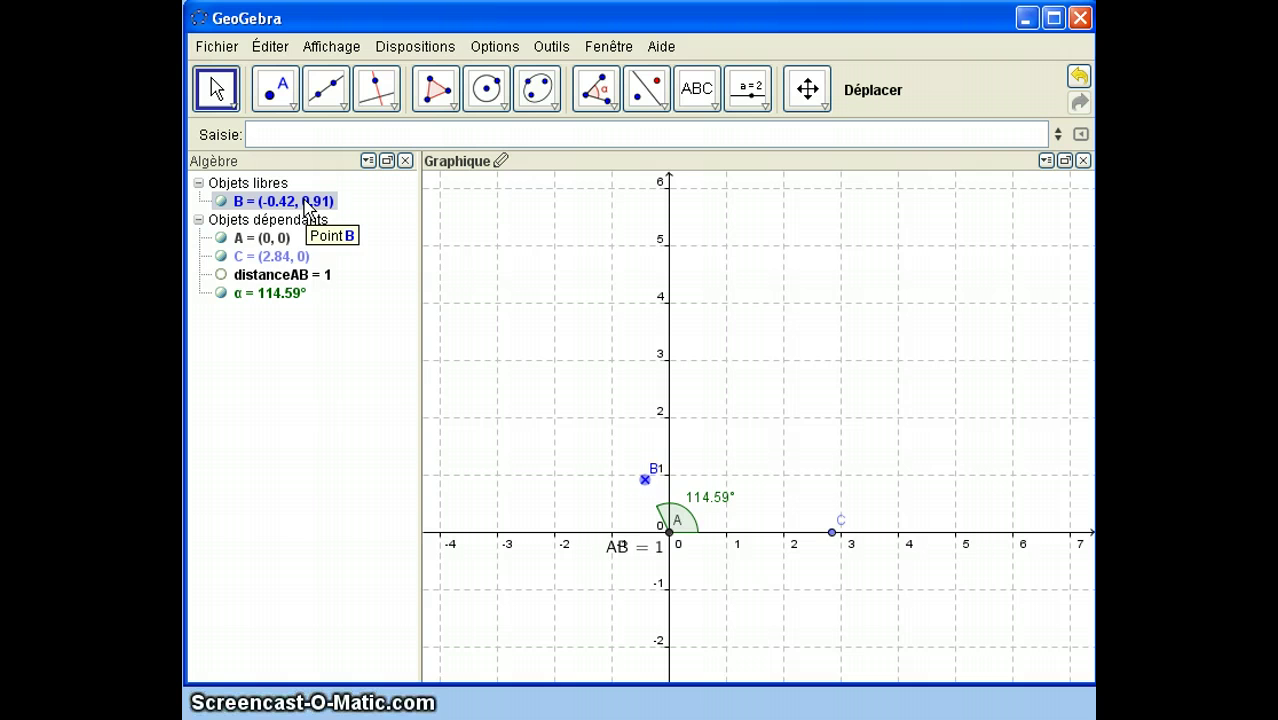
pyautogui.click(348, 408)
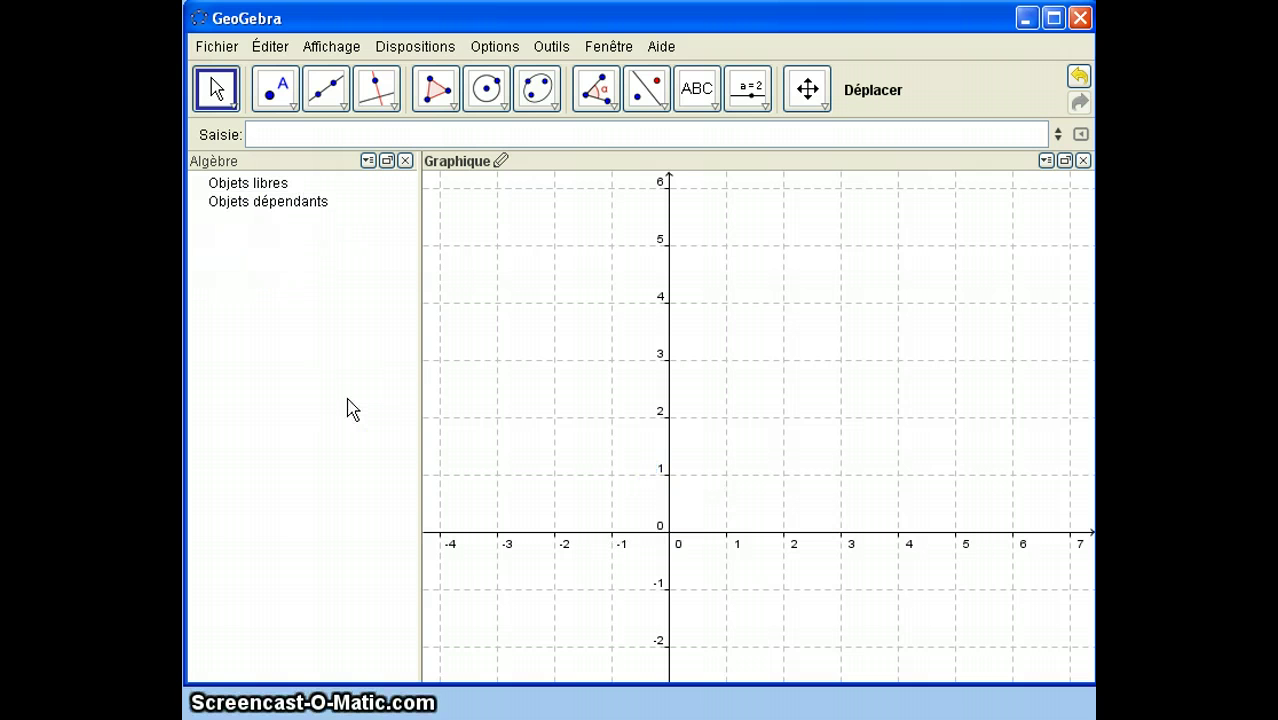
# Step: Set point capture to Attaché à la Grille and place a new point A at (-1, 5)
pyautogui.click(280, 100)
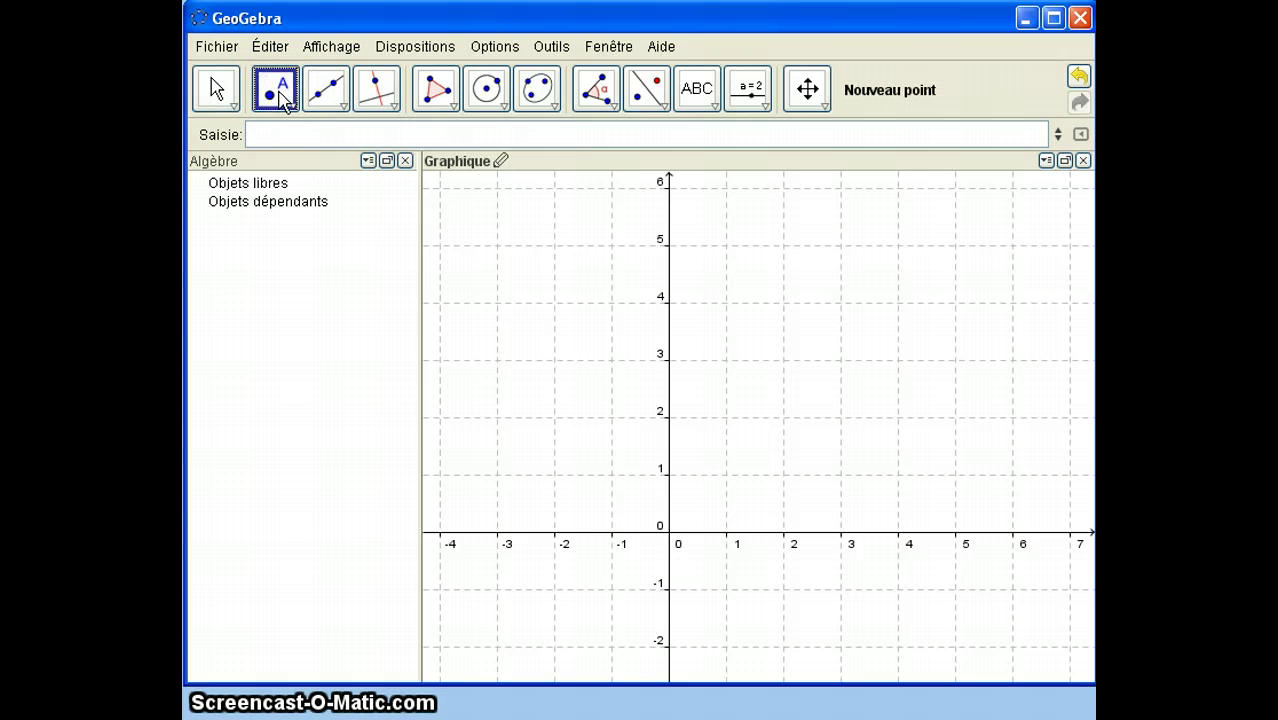
pyautogui.click(1045, 161)
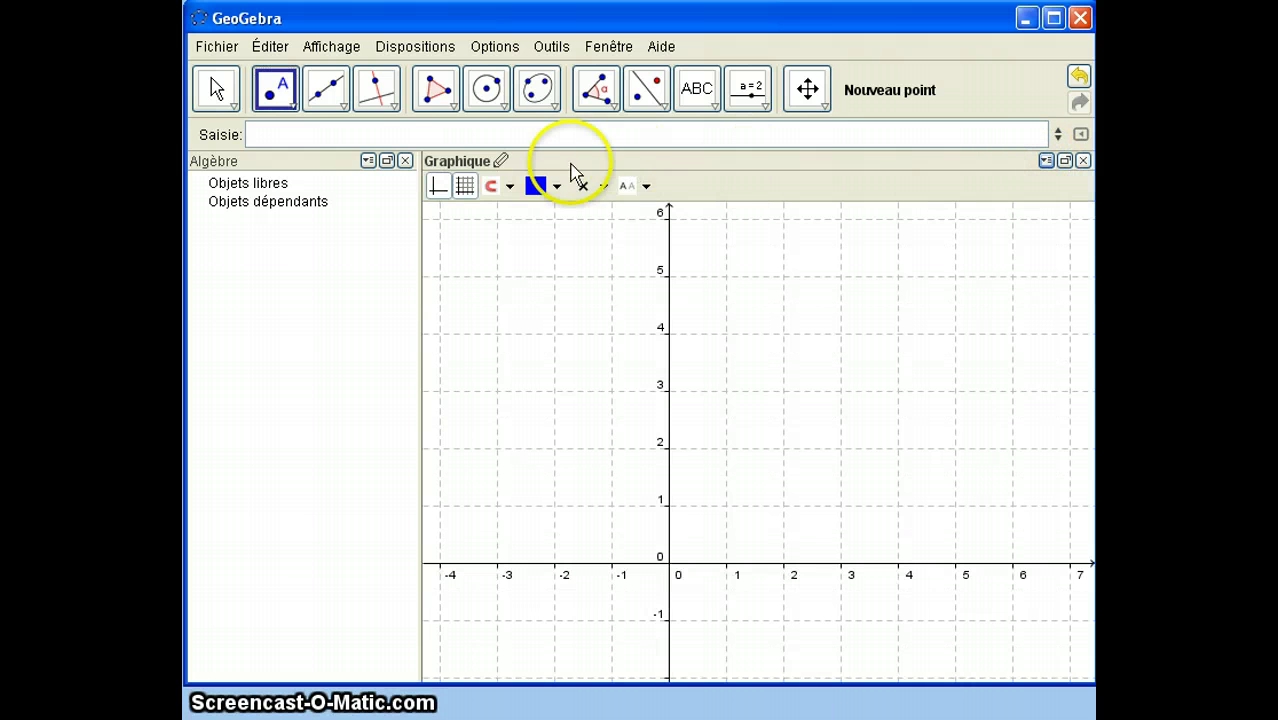
pyautogui.click(510, 189)
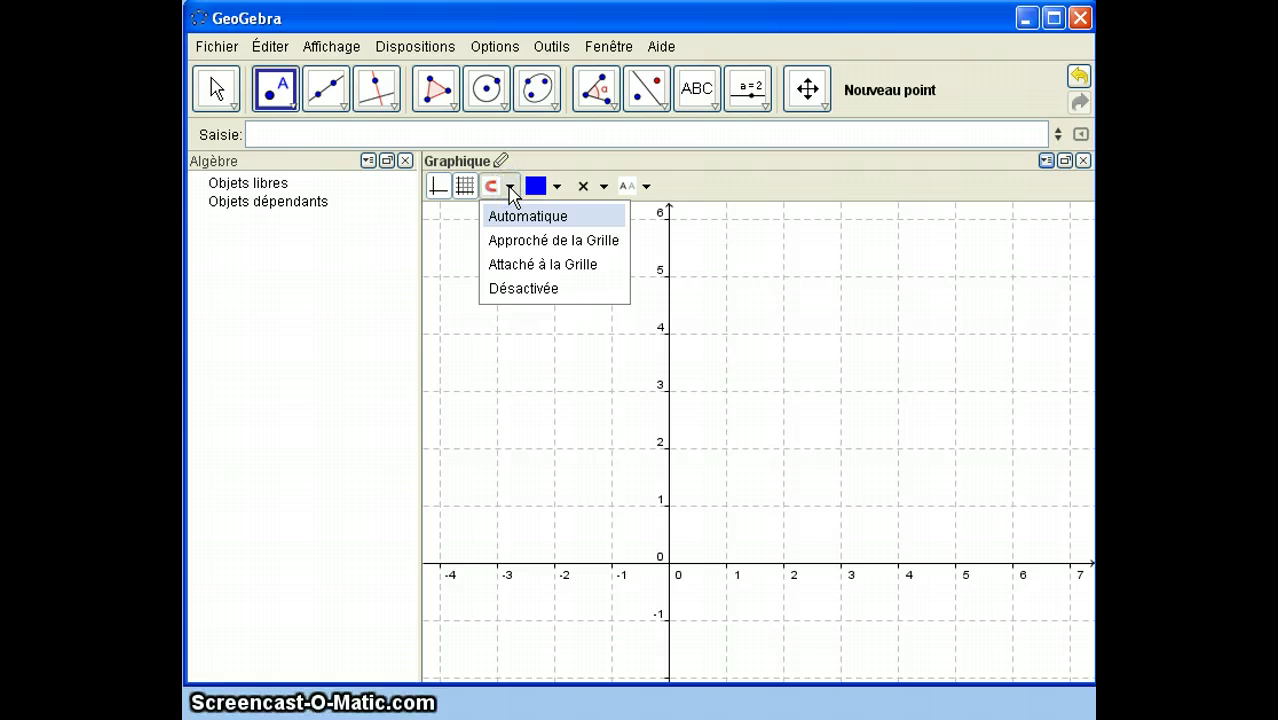
pyautogui.click(510, 265)
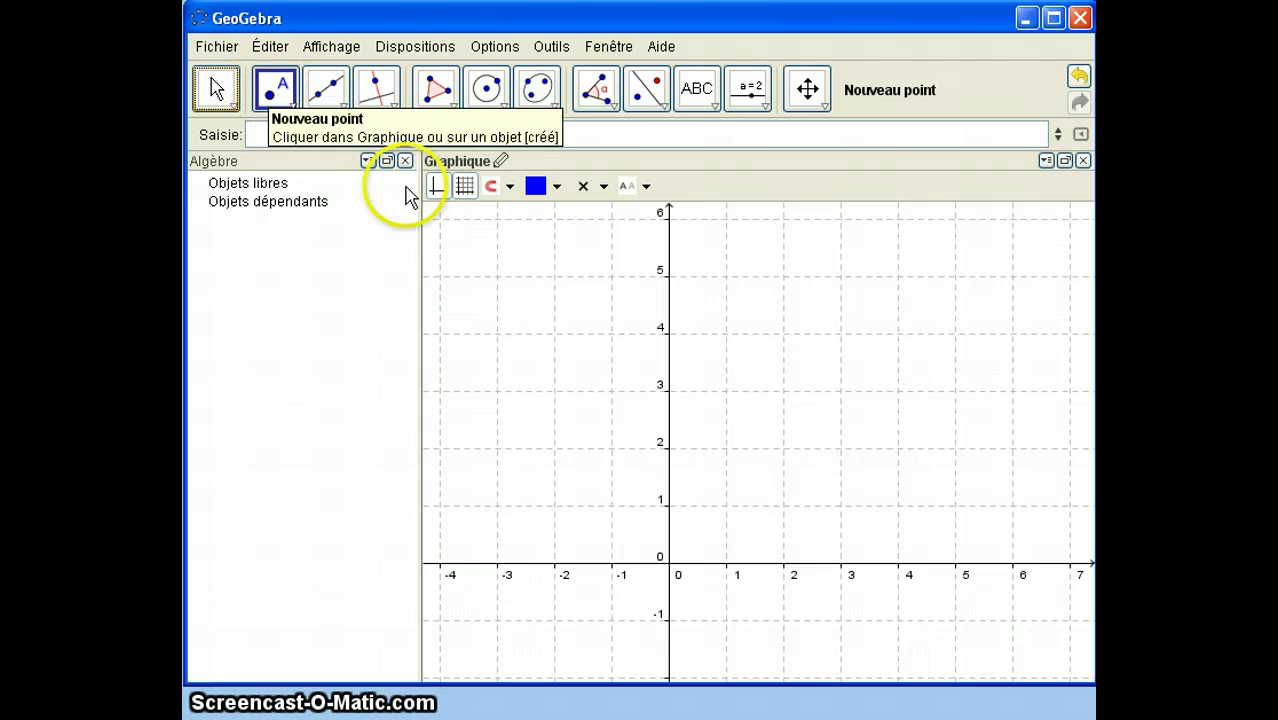
pyautogui.click(610, 276)
# Step: Move point A along the grid to (2, 5)
pyautogui.click(216, 88)
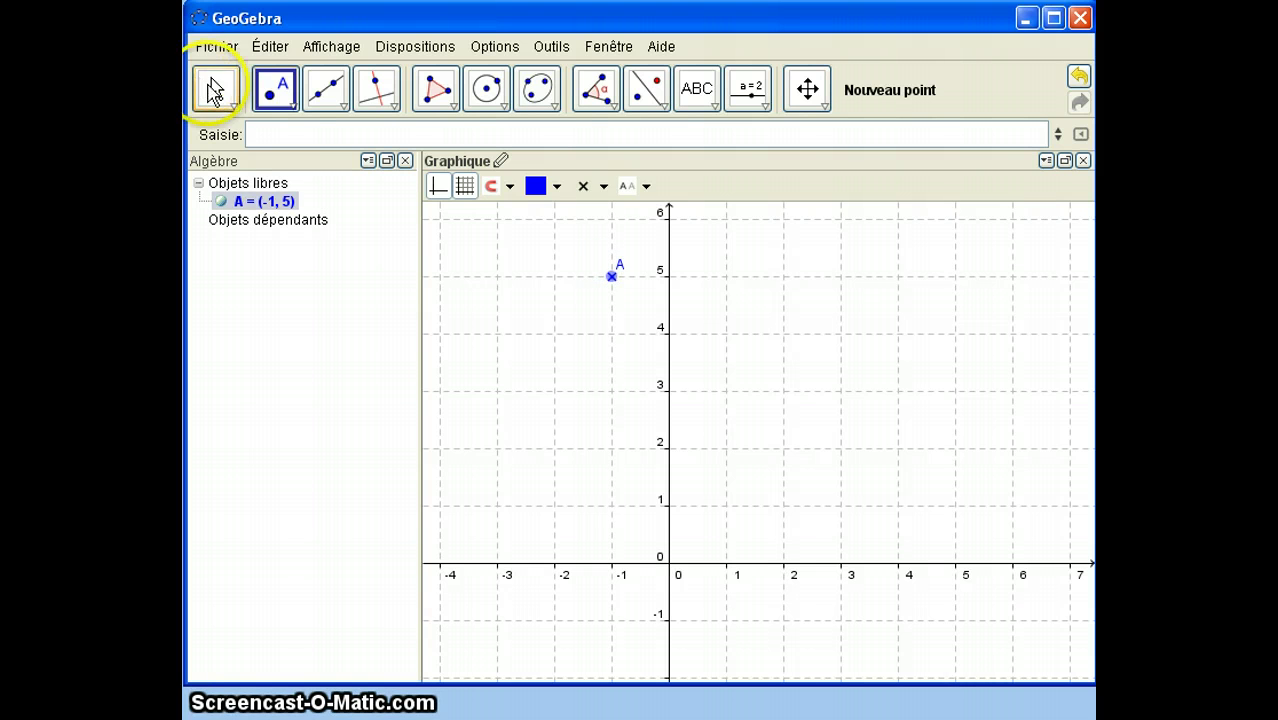
pyautogui.click(693, 257)
pyautogui.click(617, 277)
pyautogui.moveTo(617, 282); pyautogui.dragTo(787, 293)
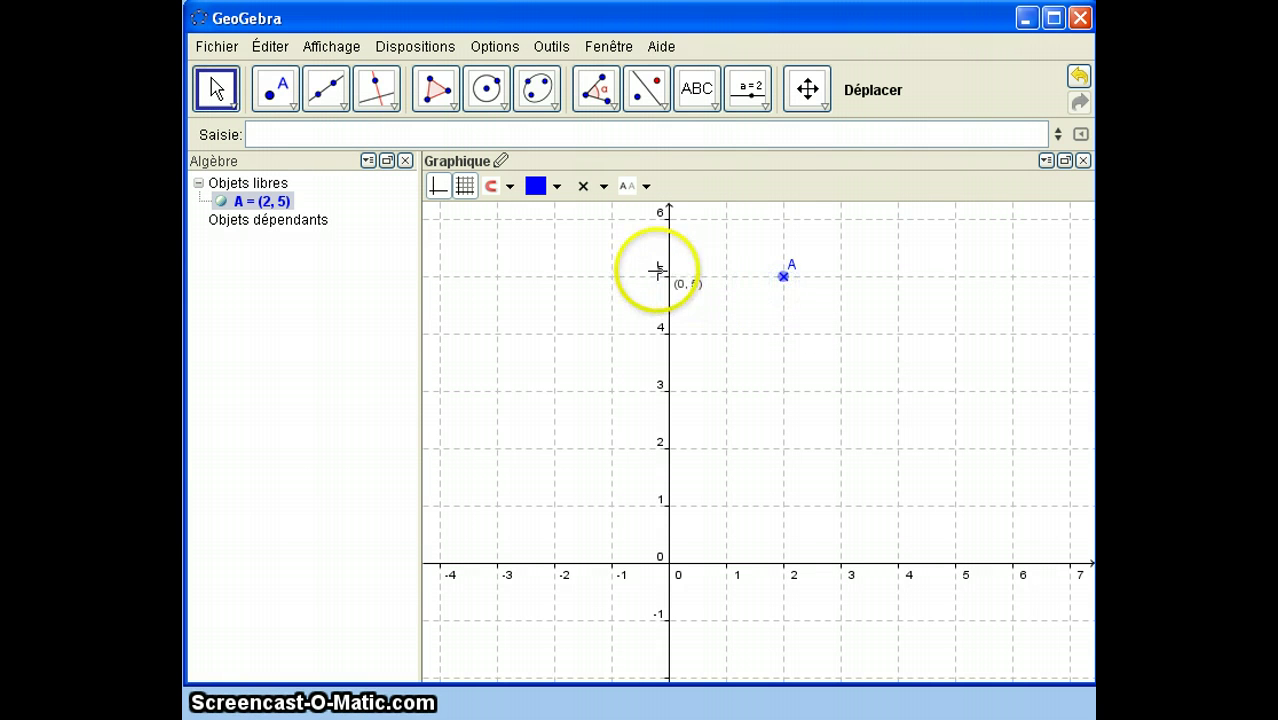
pyautogui.click(631, 253)
pyautogui.rightClick(631, 253)
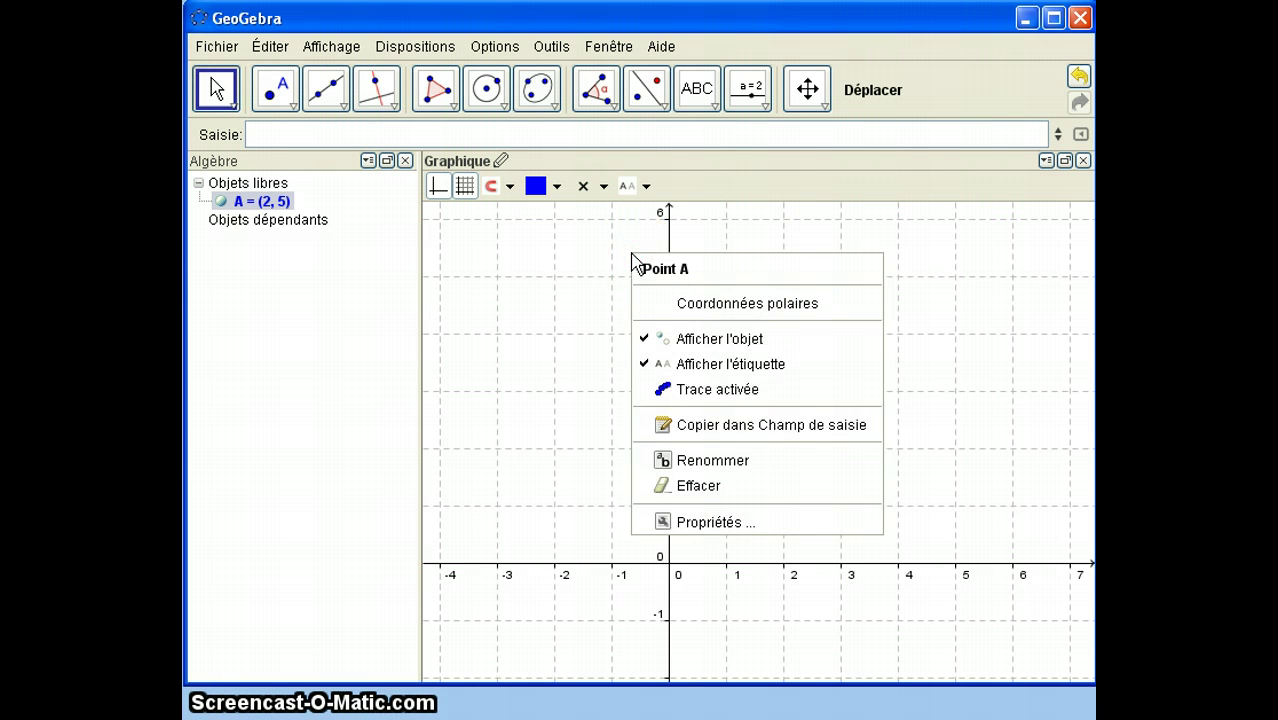
pyautogui.click(693, 522)
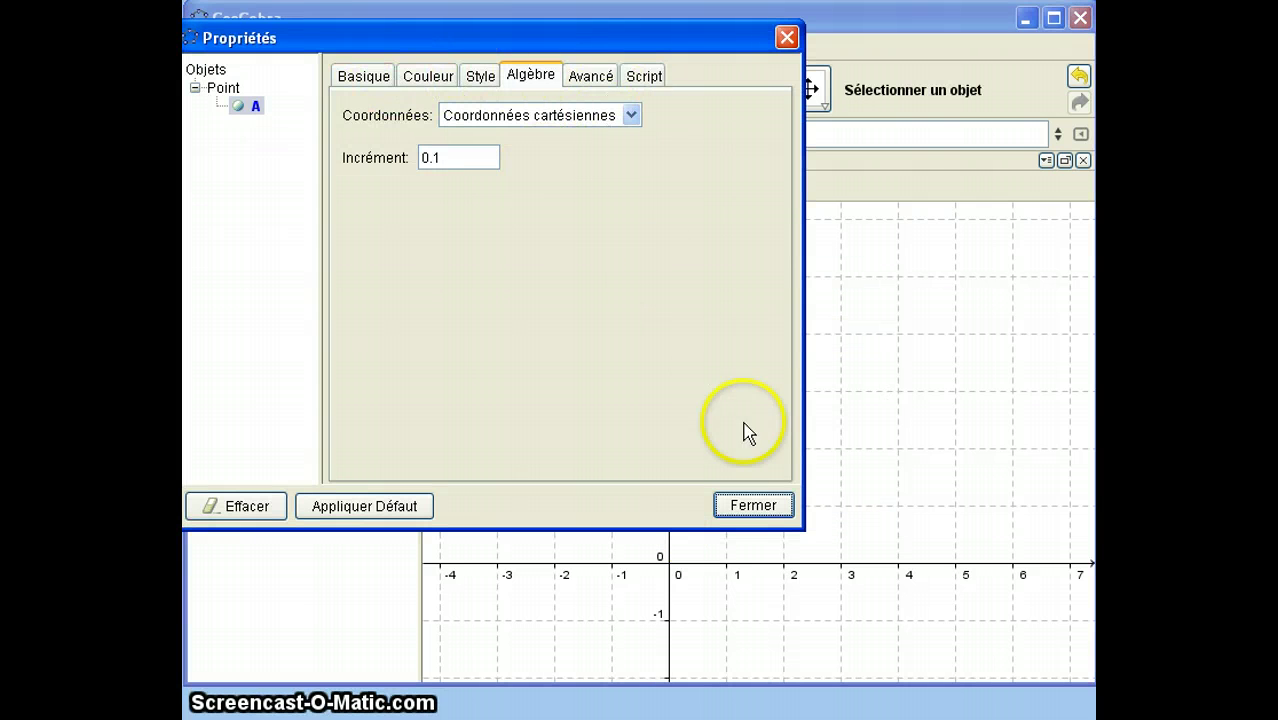
pyautogui.click(751, 504)
# Step: Enable a custom distance for the Cartesian grid of the graphics view and set its x spacing to .5
pyautogui.rightClick(700, 370)
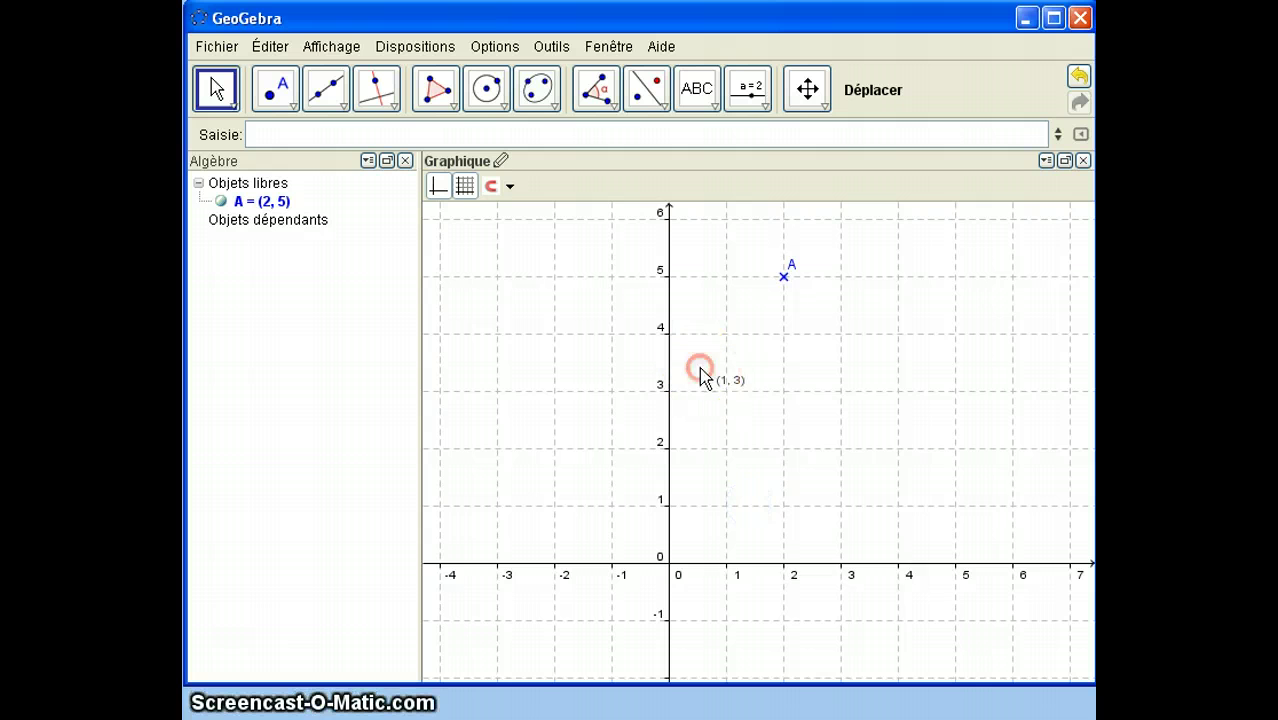
pyautogui.click(766, 592)
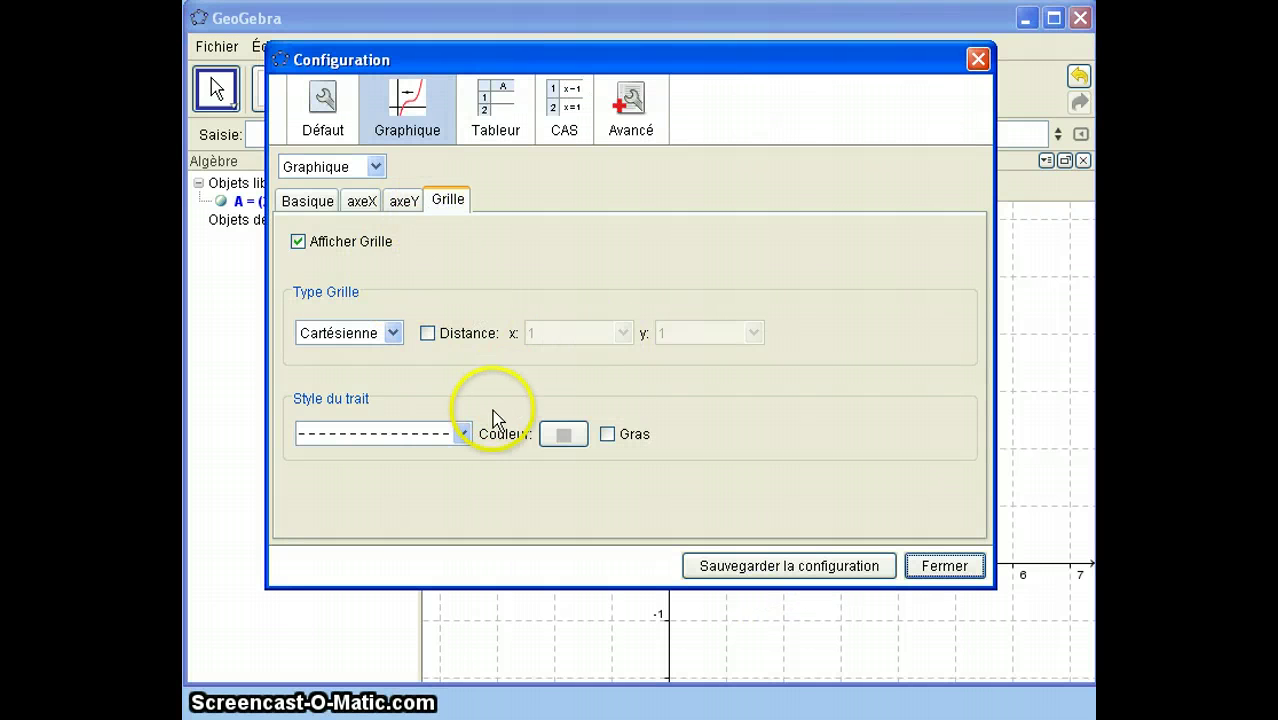
pyautogui.click(428, 333)
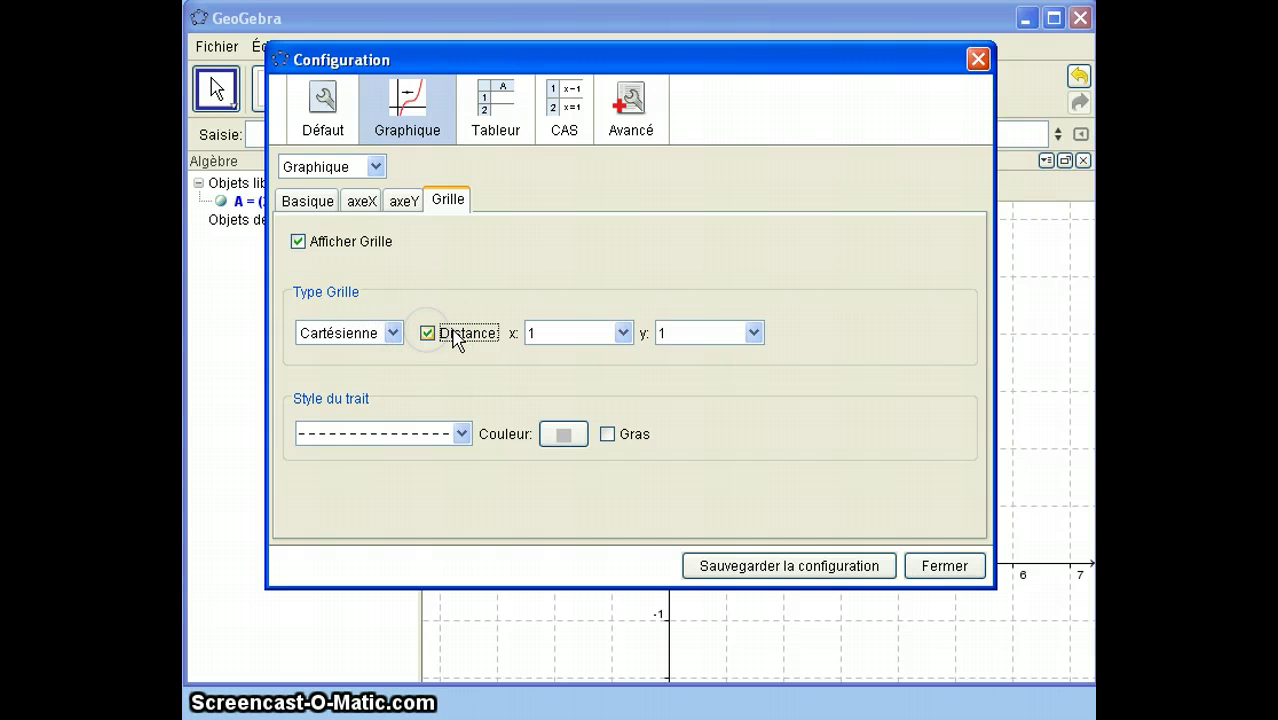
pyautogui.click(623, 333)
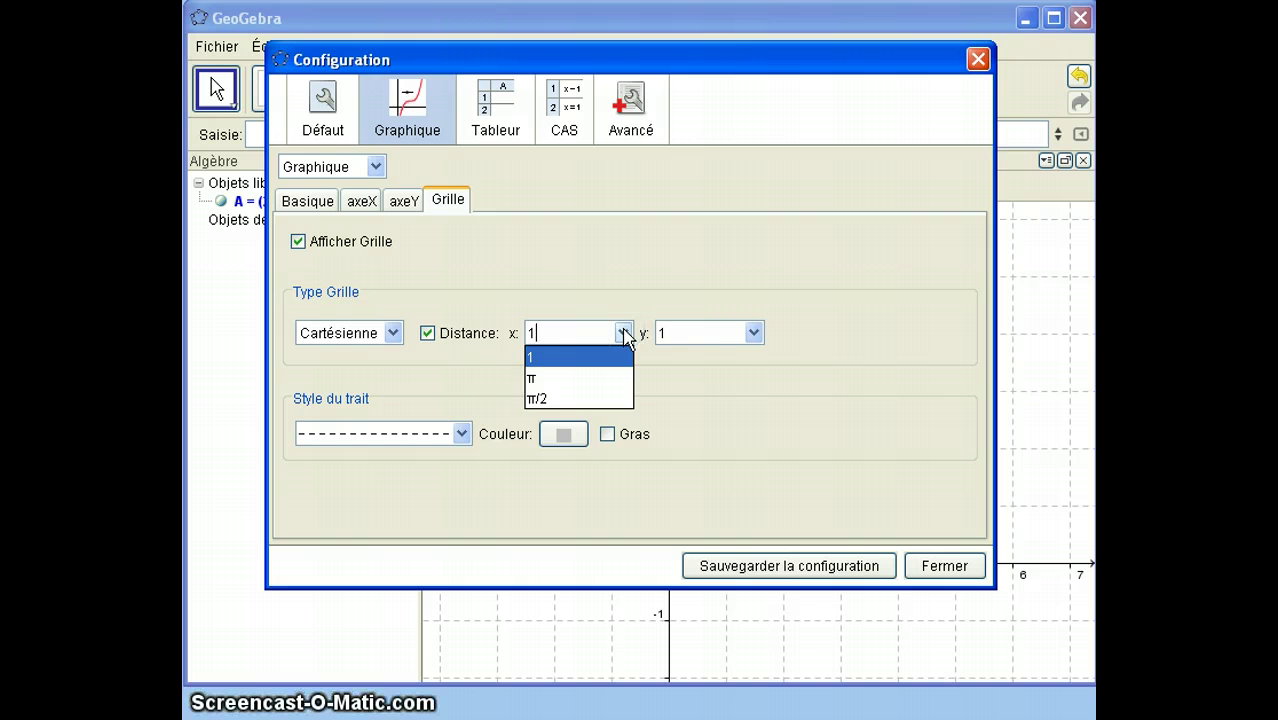
pyautogui.click(713, 329)
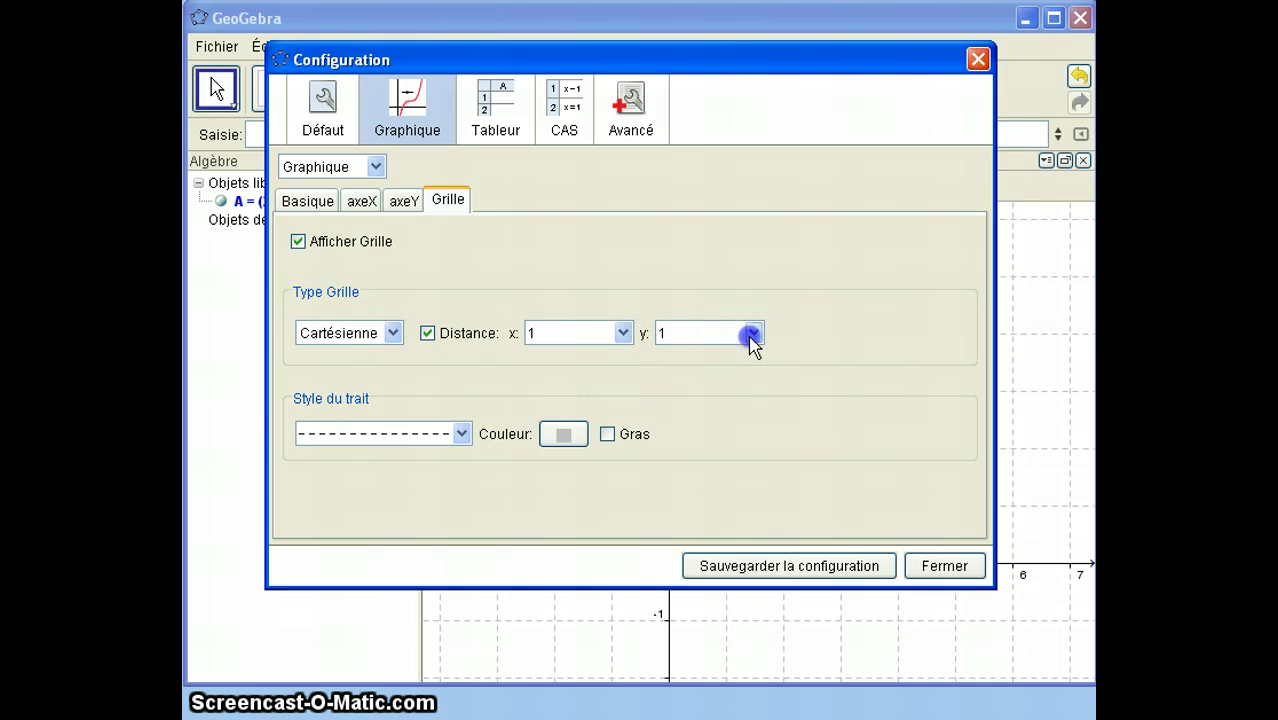
pyautogui.click(752, 334)
pyautogui.click(513, 328)
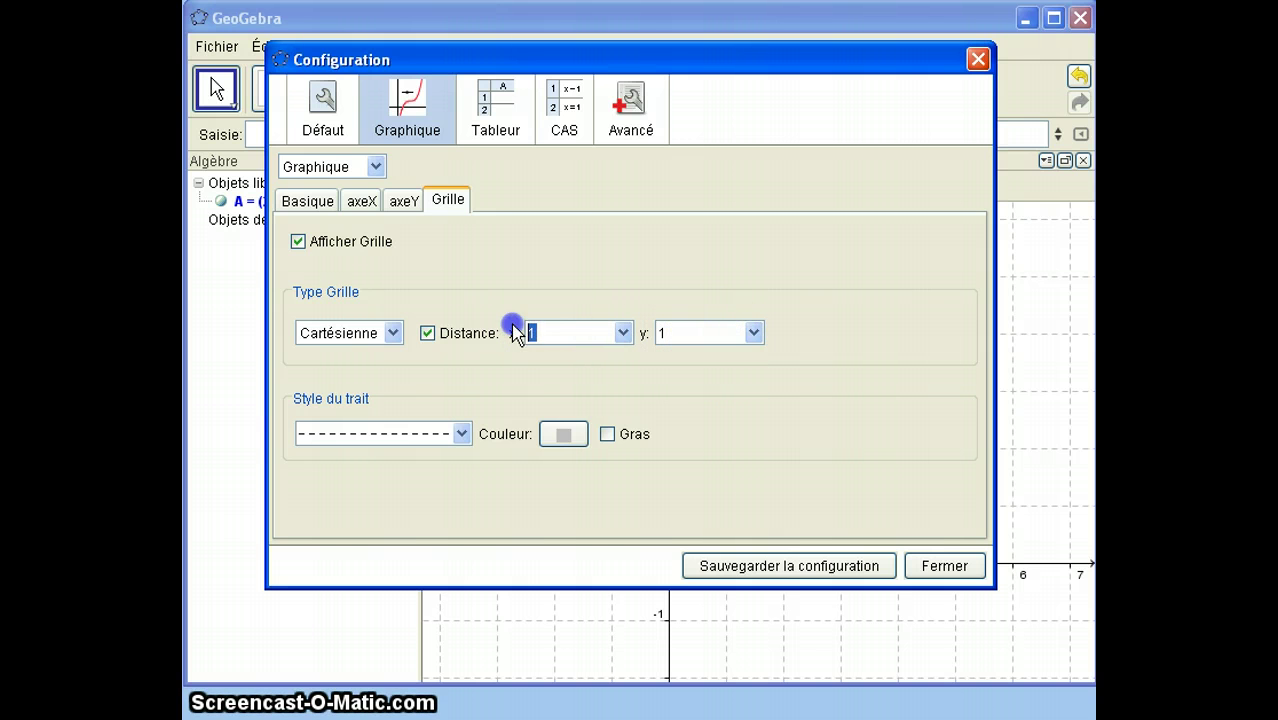
pyautogui.write('5')
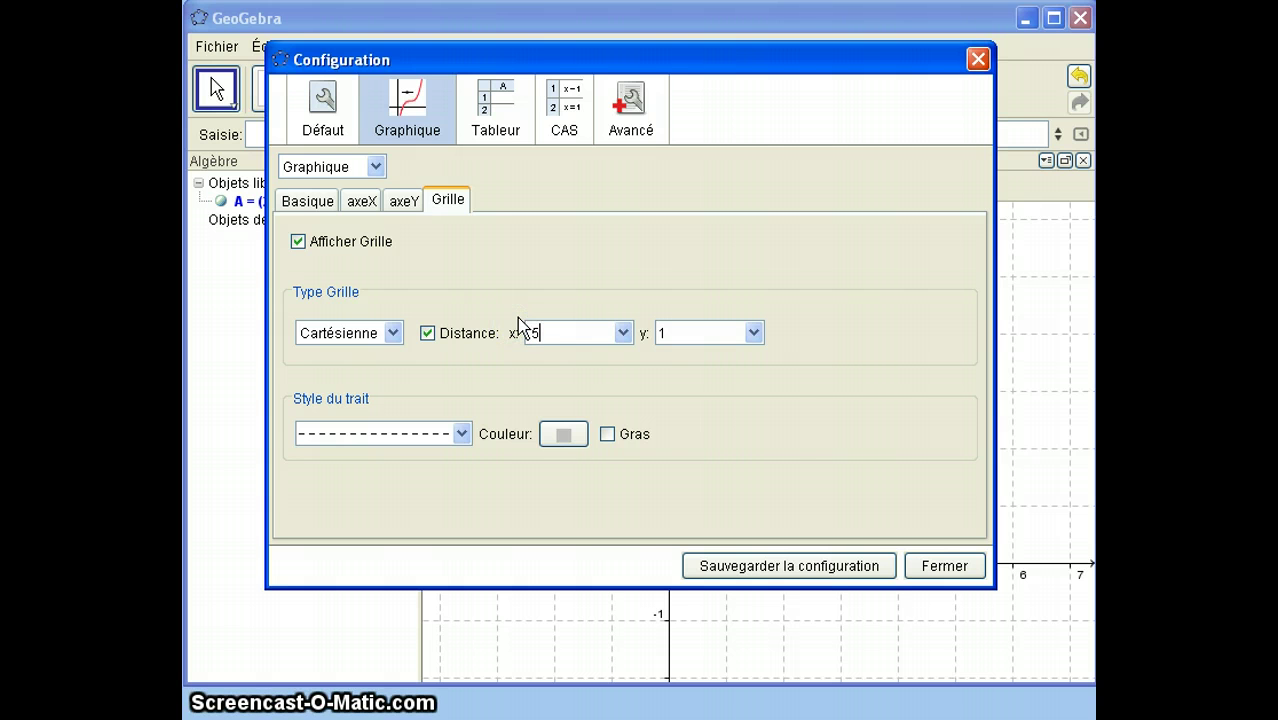
pyautogui.click(530, 336)
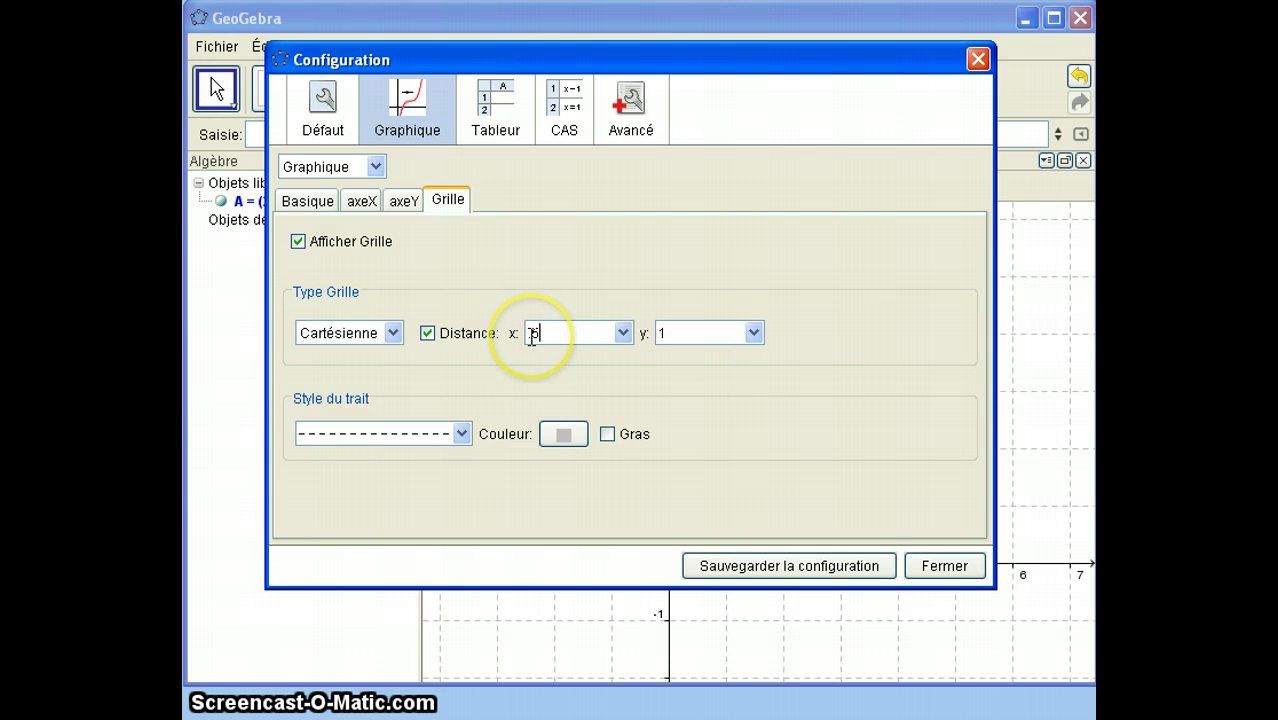
pyautogui.write('.')
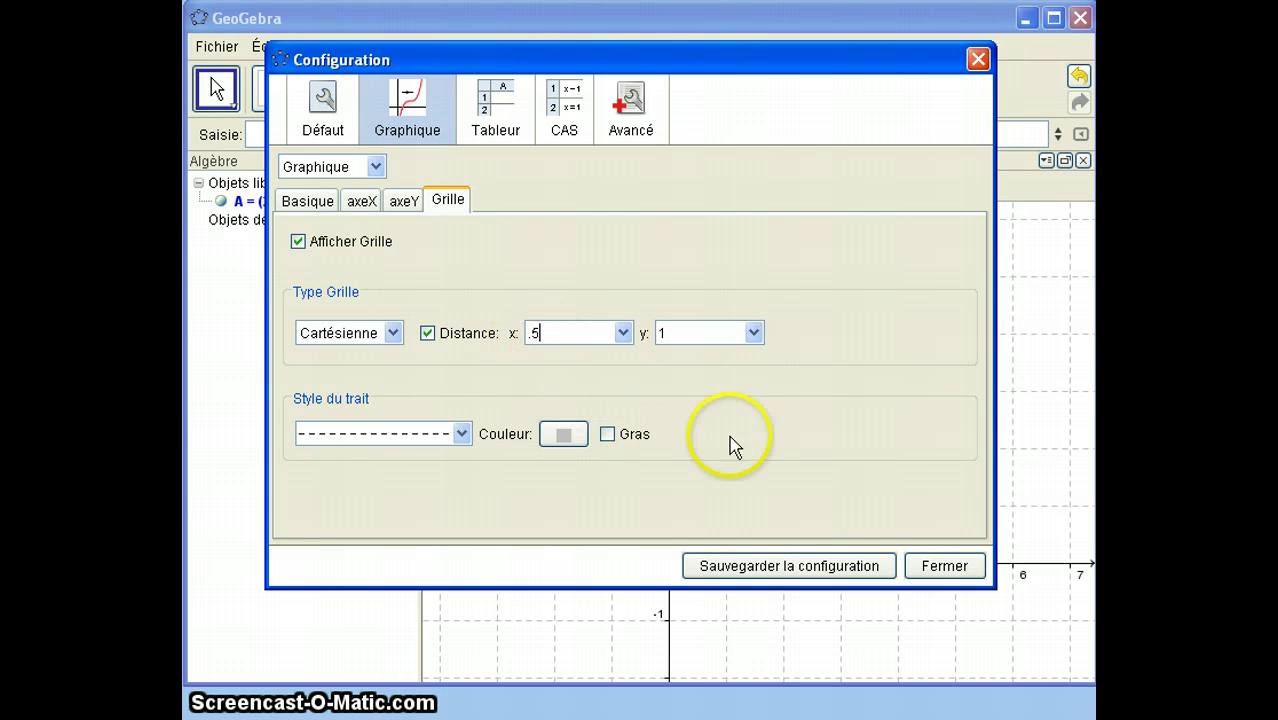
pyautogui.click(930, 580)
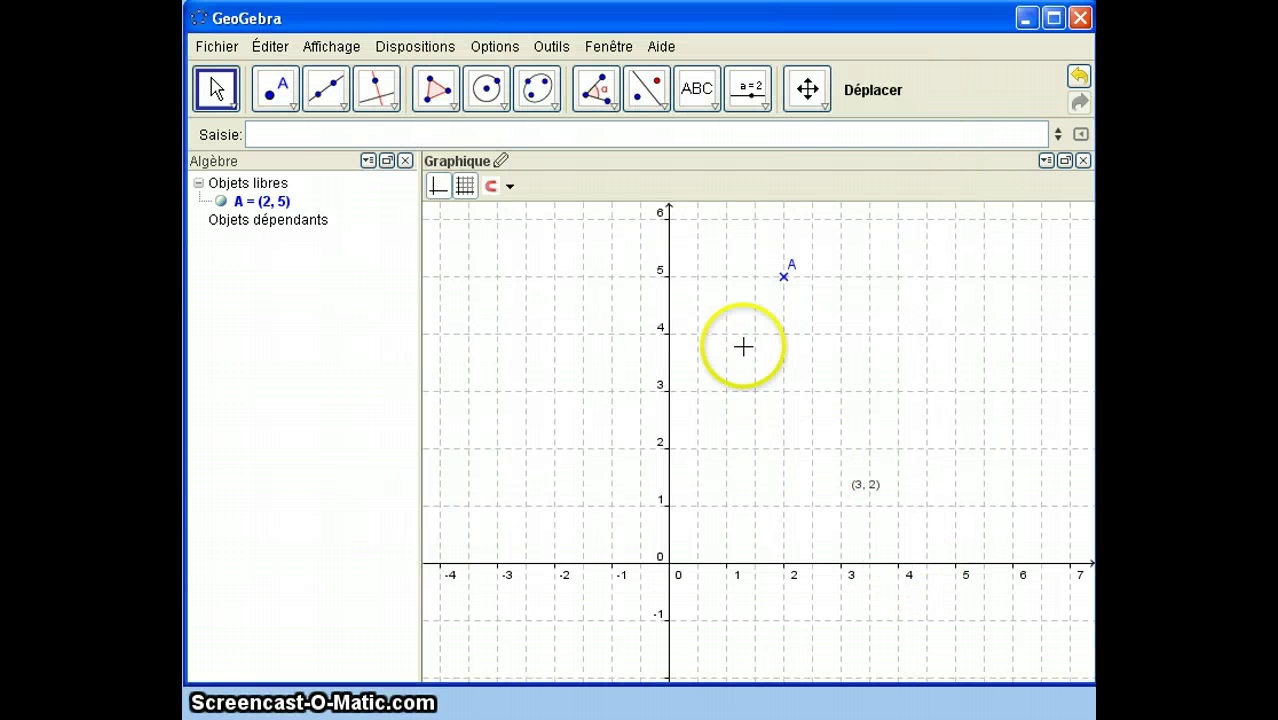
# Step: Move point A on the refined grid to (1, 5)
pyautogui.click(217, 88)
pyautogui.moveTo(786, 278); pyautogui.dragTo(728, 292)
# Step: Set point capture to Automatique and move point A across the y-axis to near x = -1, y = 5
pyautogui.click(509, 187)
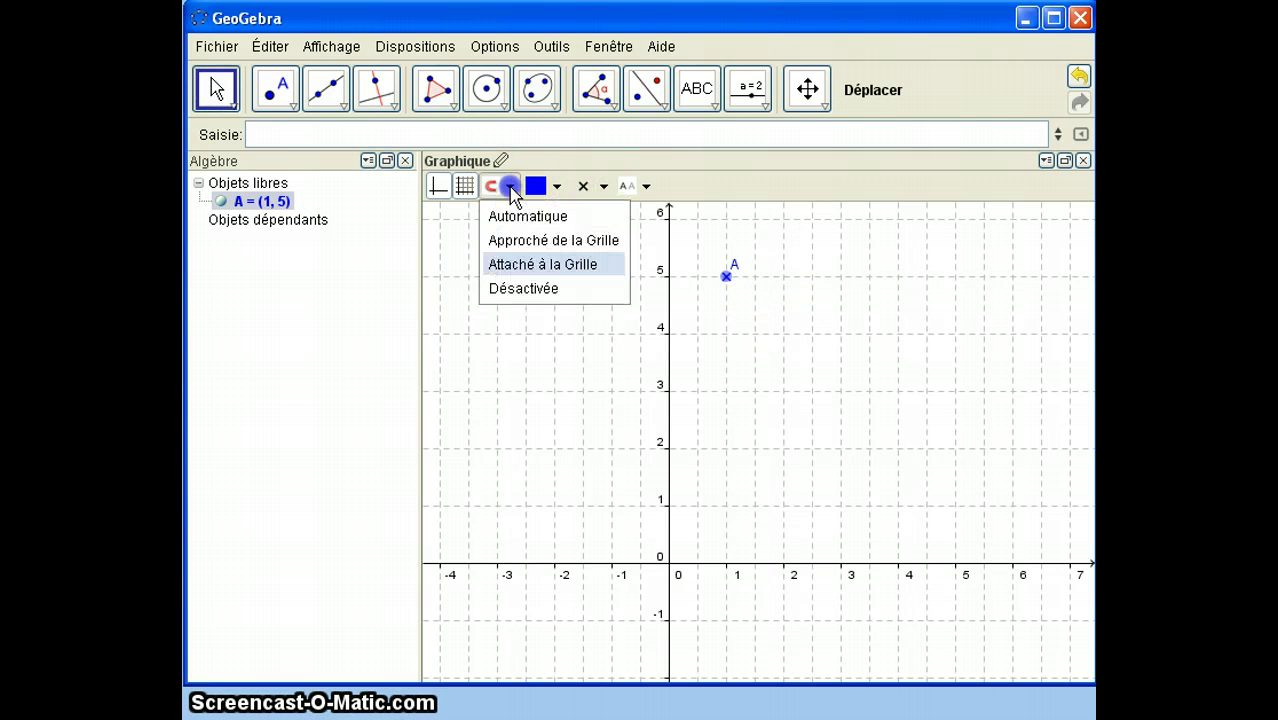
pyautogui.click(527, 217)
pyautogui.moveTo(726, 276); pyautogui.dragTo(620, 285)
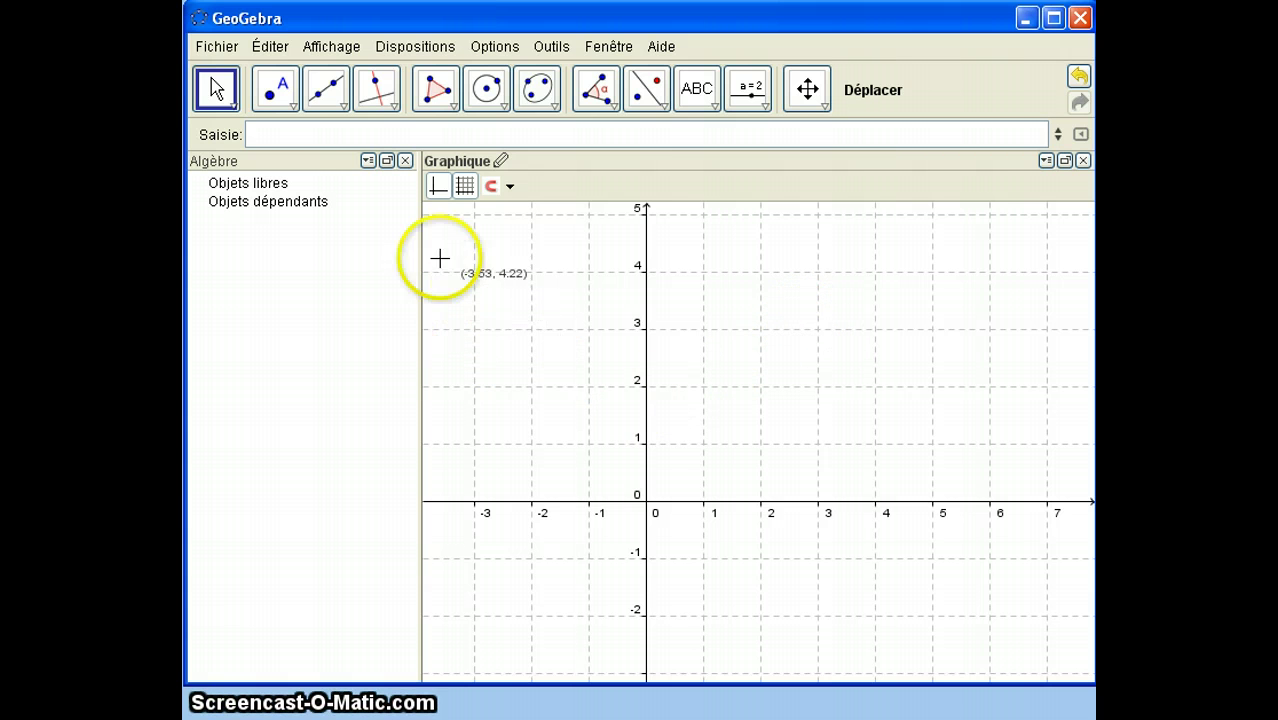
# Step: Define f(x) with the Fonction command as x^2 restricted to the interval from x = 1 to x = 2
pyautogui.click(285, 136)
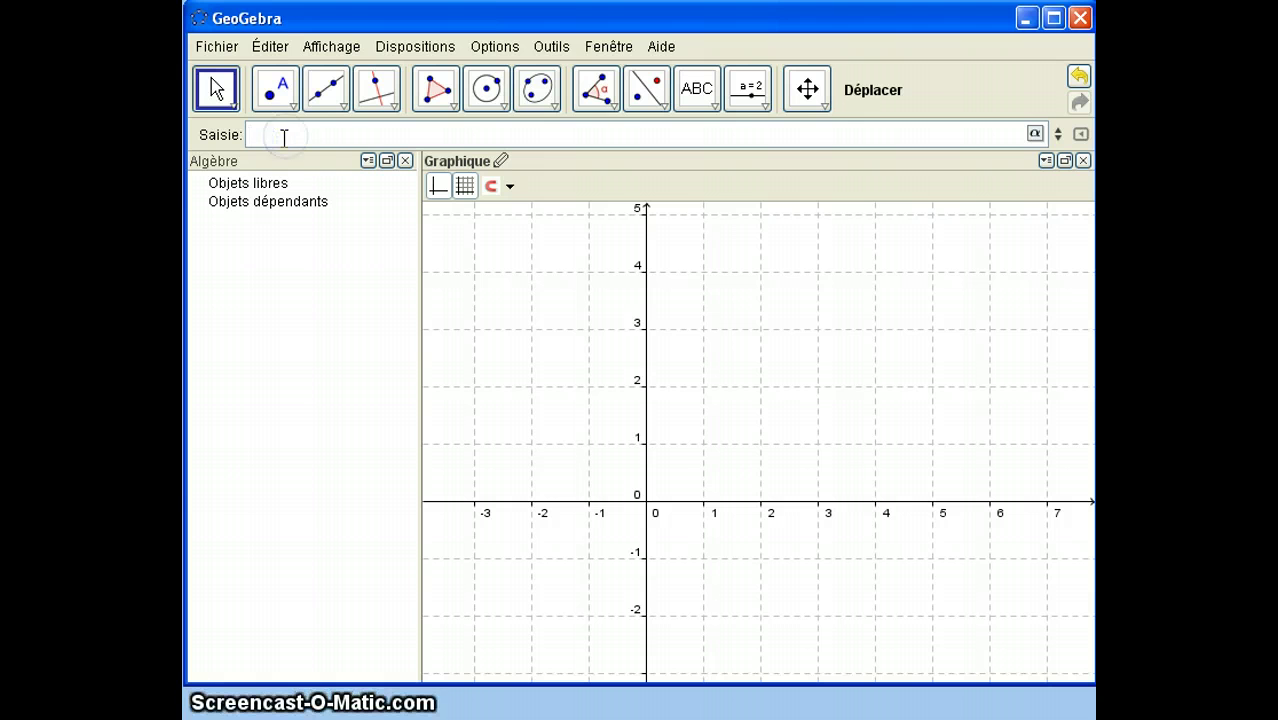
pyautogui.write('f(x)')
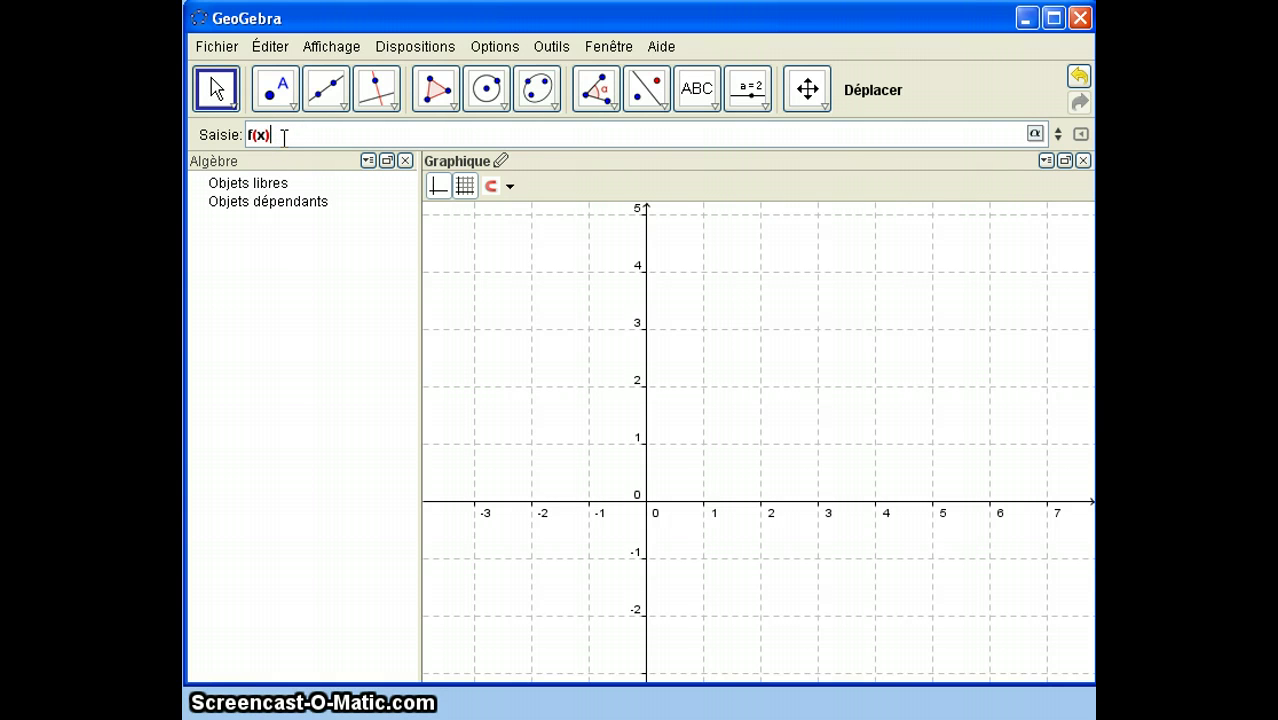
pyautogui.write('=fonc')
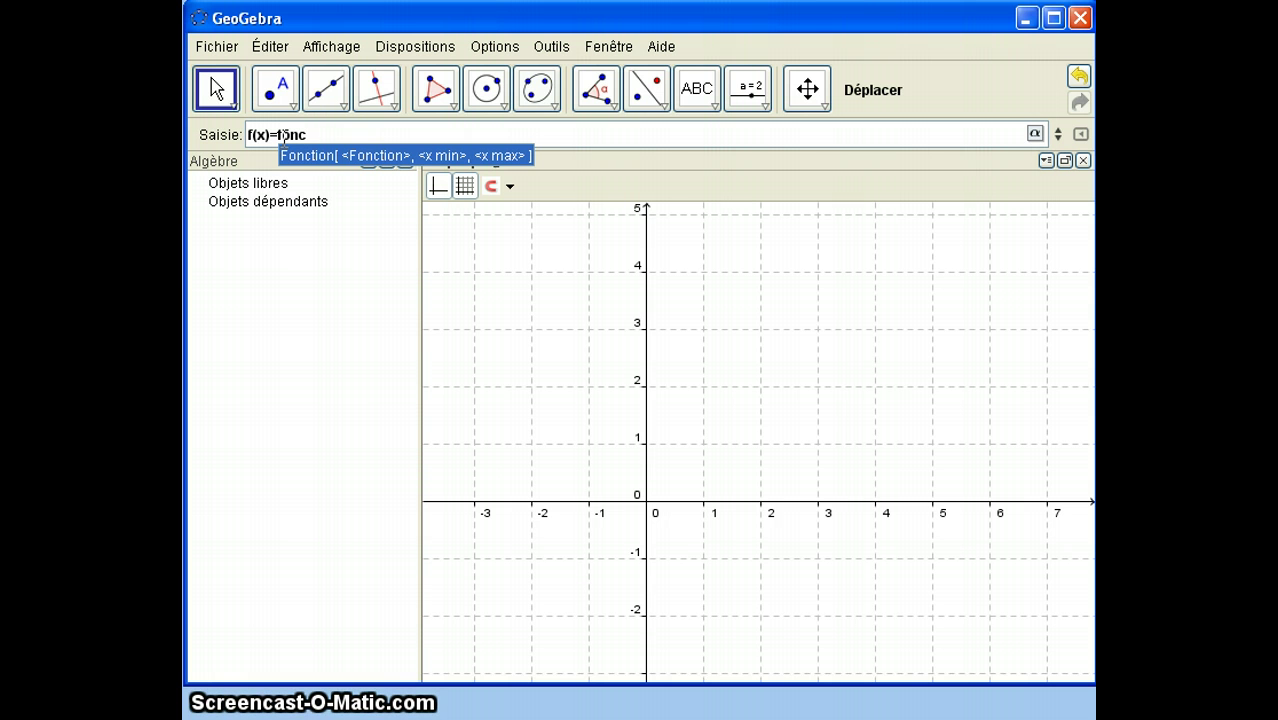
pyautogui.press('Return')
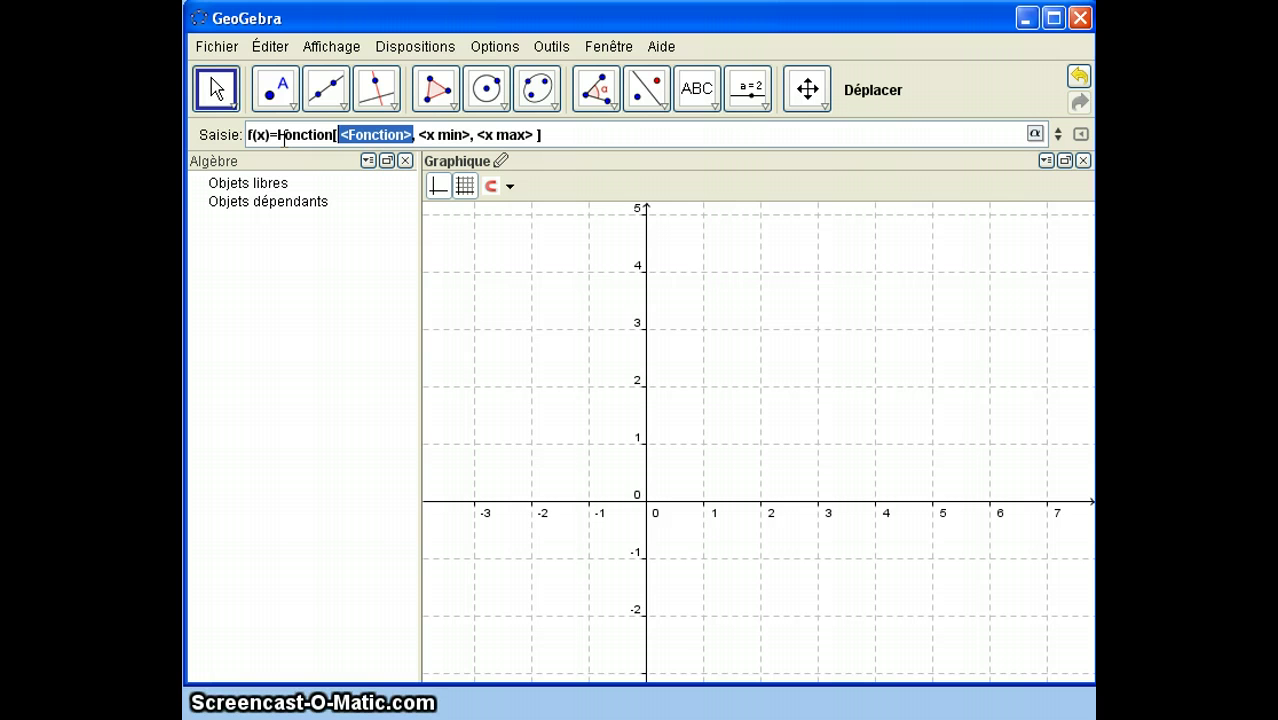
pyautogui.write('x')
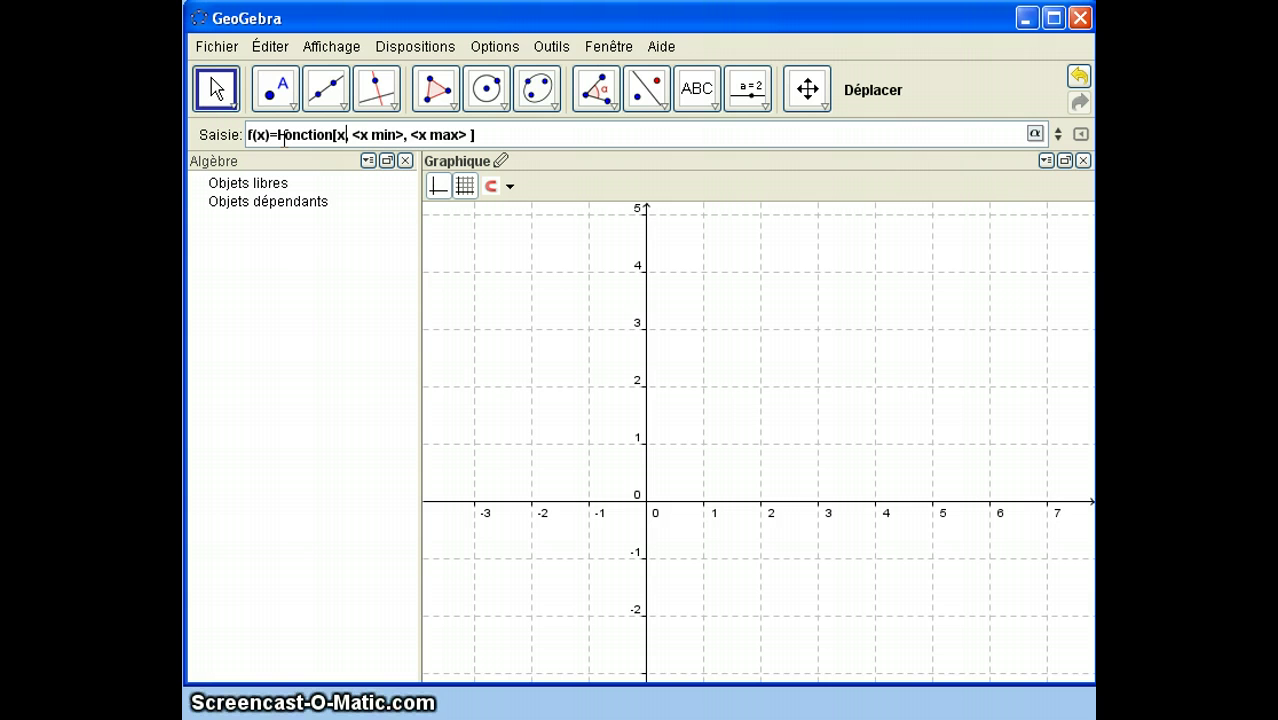
pyautogui.write('^2')
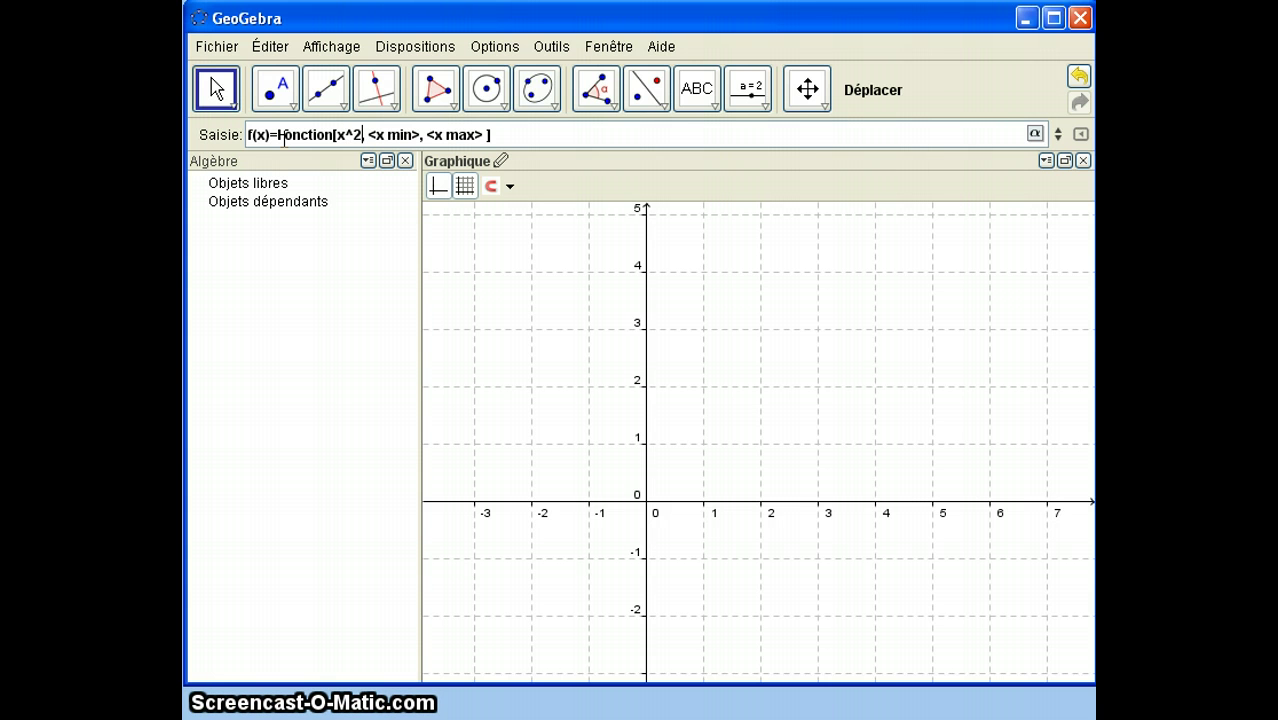
pyautogui.press('Tab')
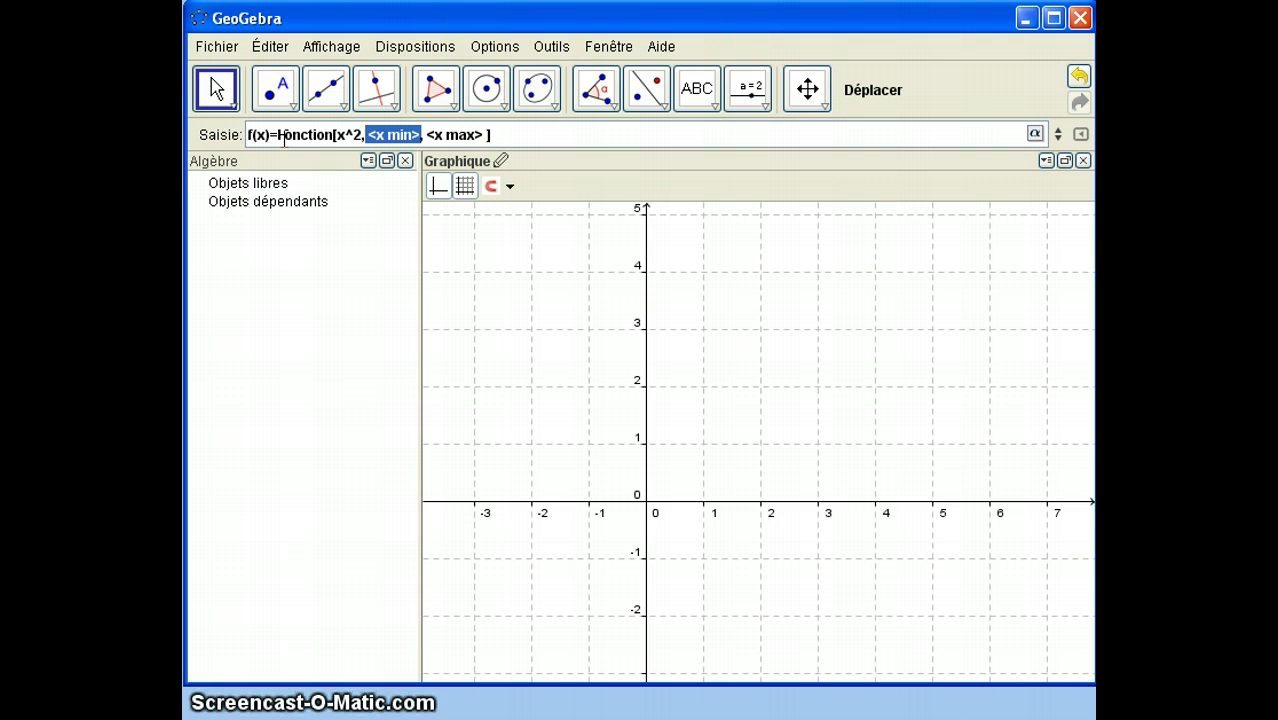
pyautogui.write('1')
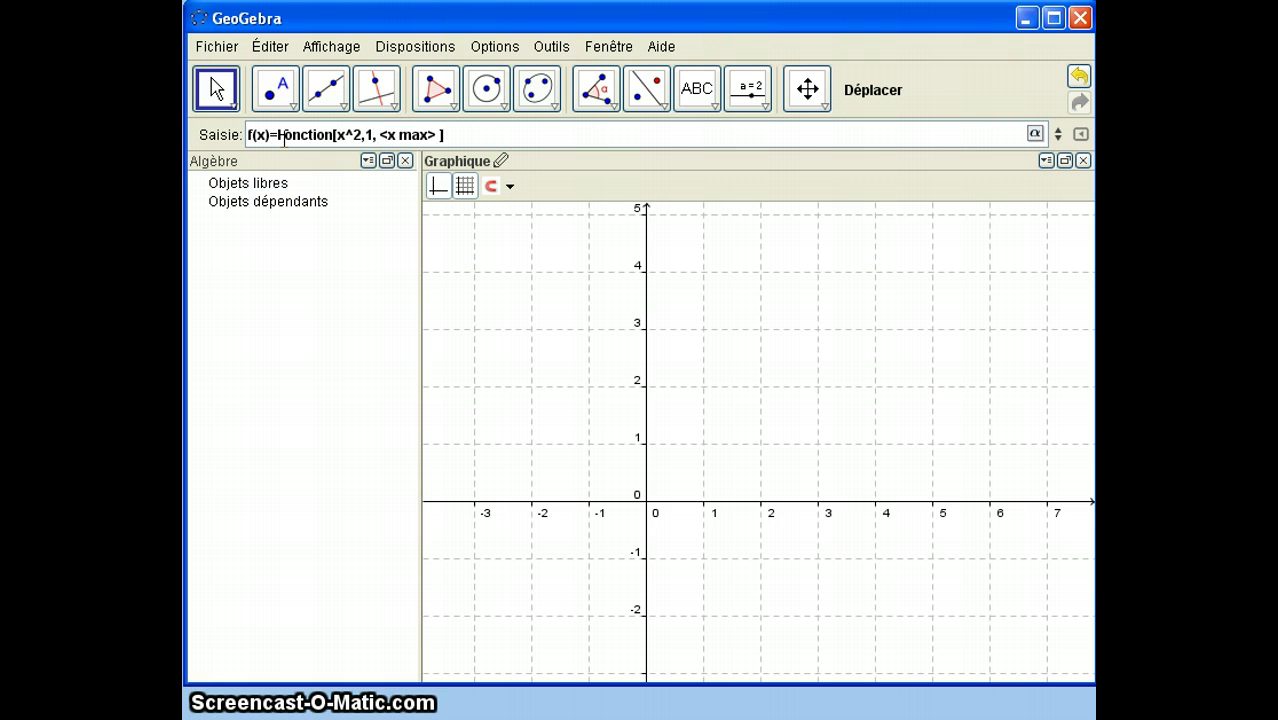
pyautogui.press('Tab')
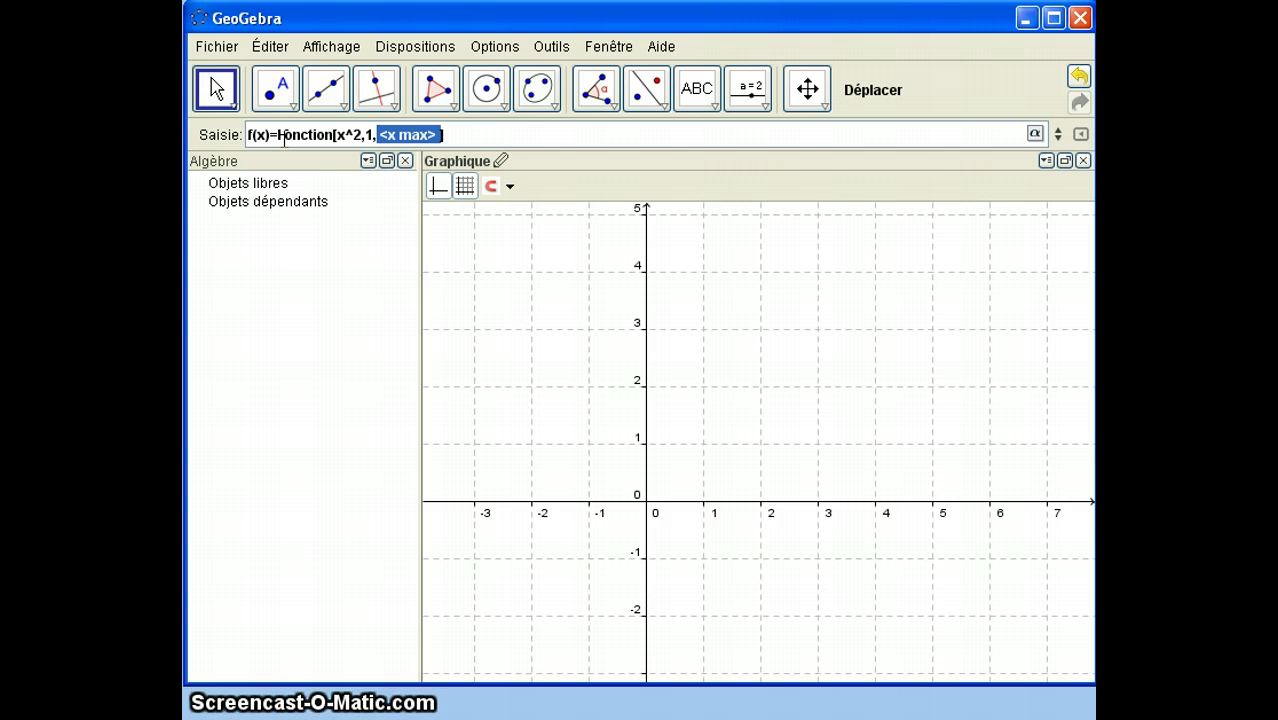
pyautogui.write('2')
pyautogui.press('Return')
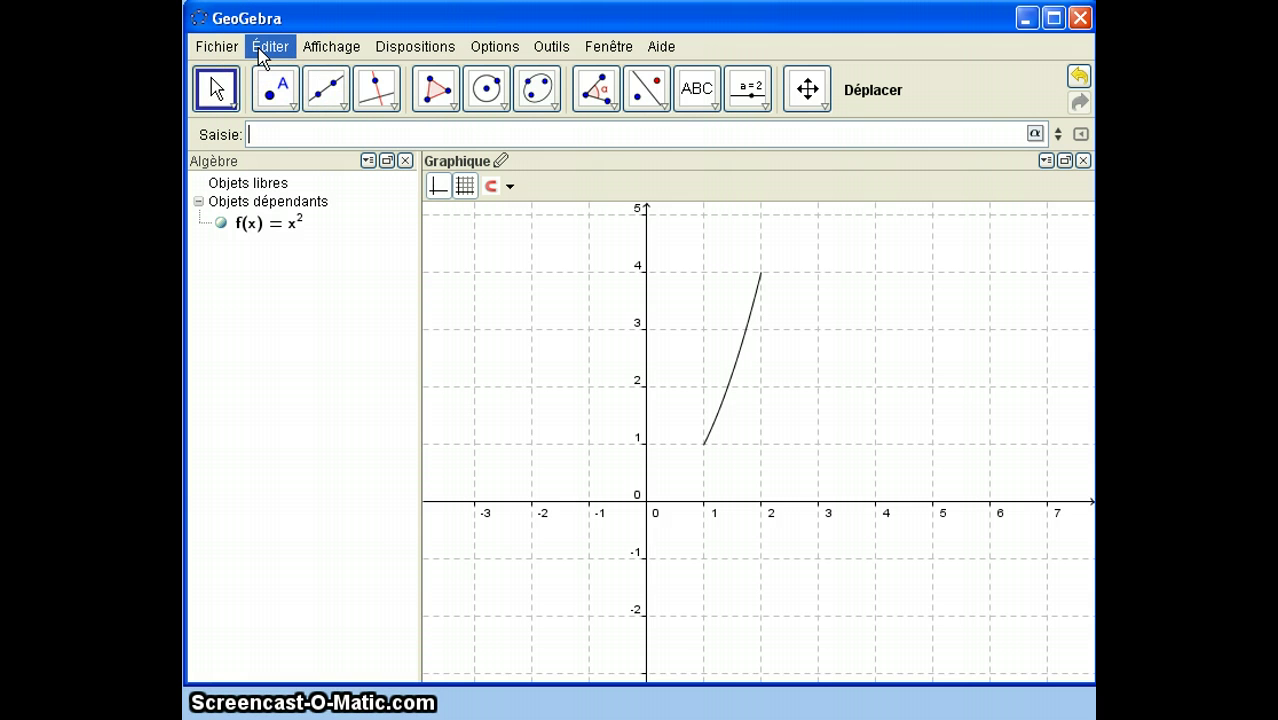
# Step: Evaluate f(0), the value of the restricted function outside its interval
pyautogui.write('f(0)')
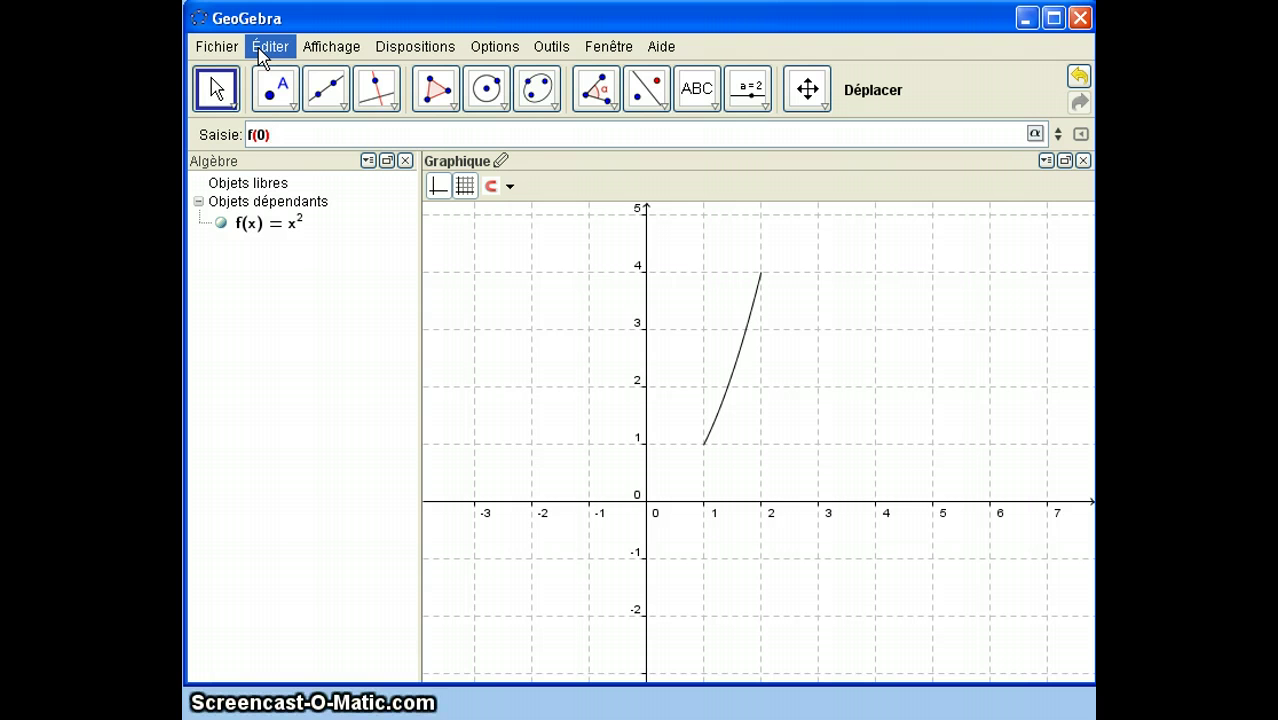
pyautogui.press('Return')
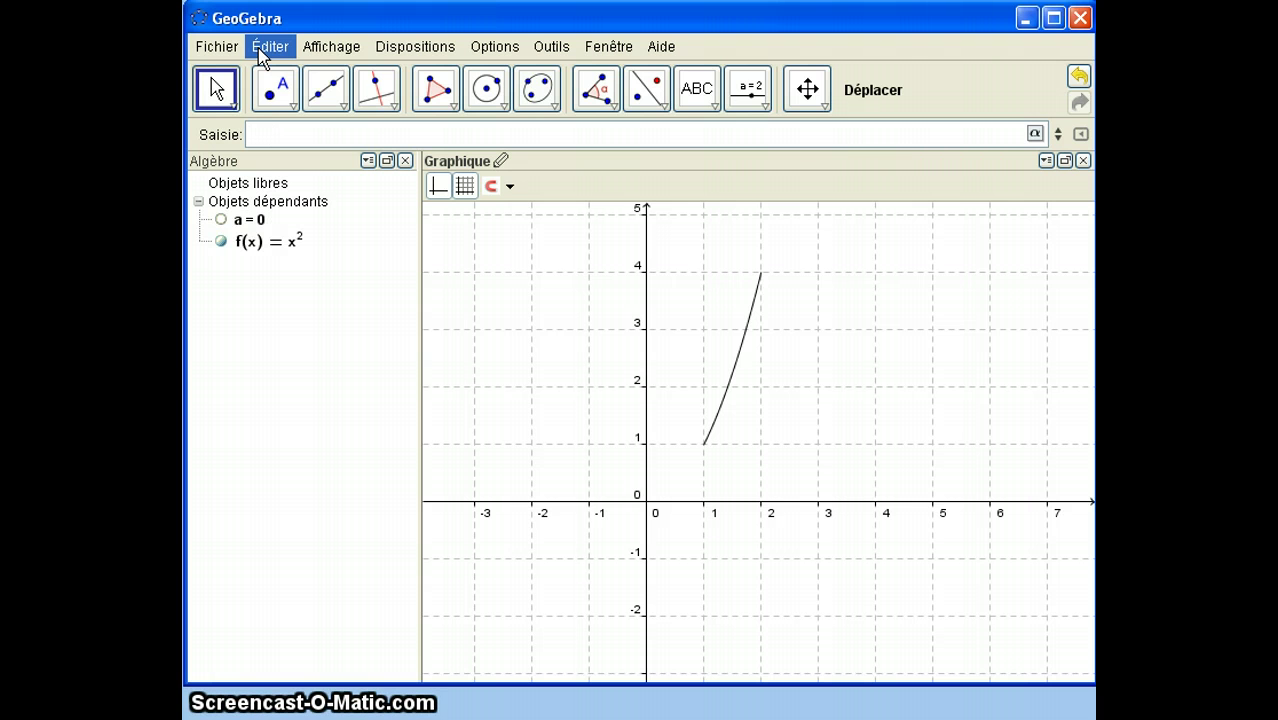
# Step: Plot the derivative f'(x) of the function defined with the Fonction command
pyautogui.write("f'(")
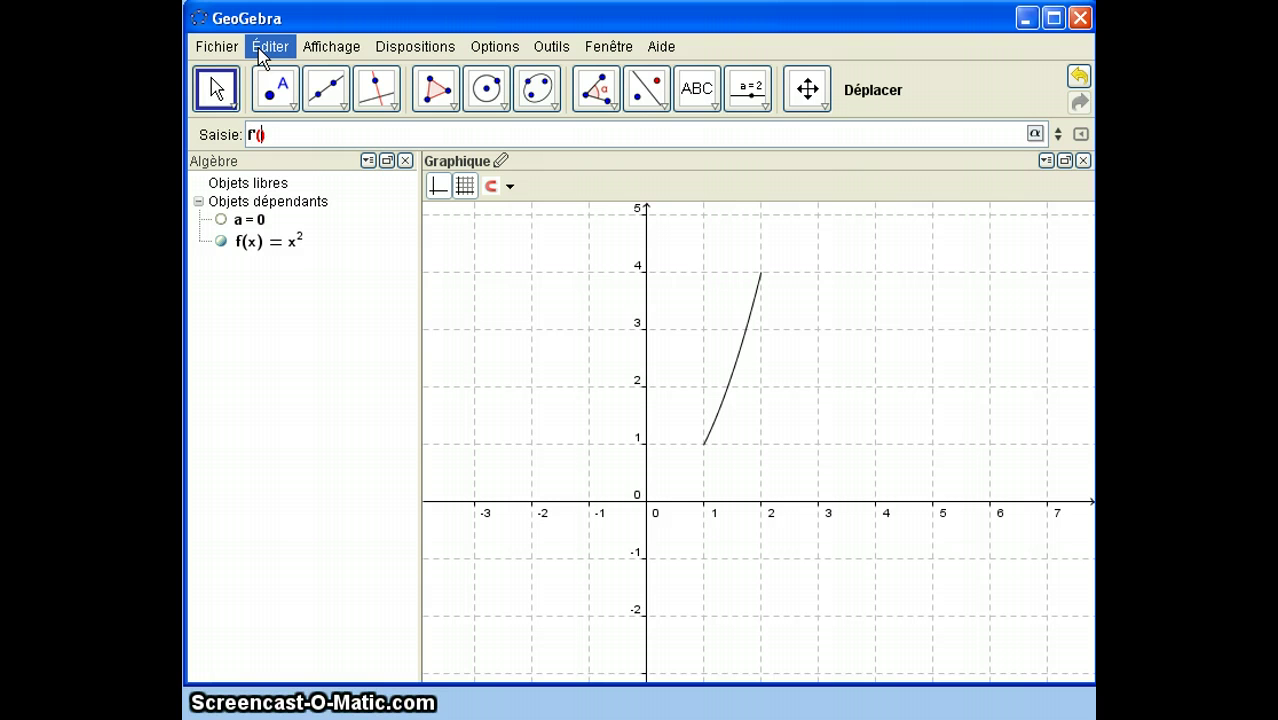
pyautogui.write('x')
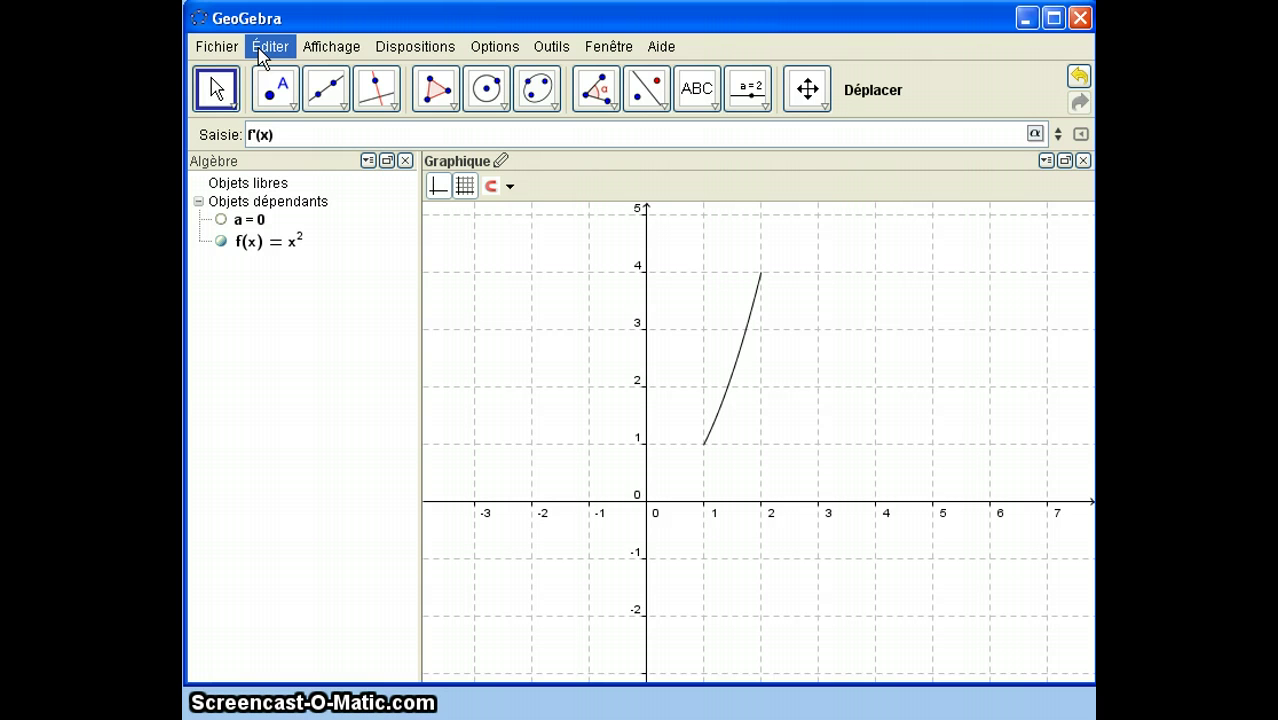
pyautogui.press('Return')
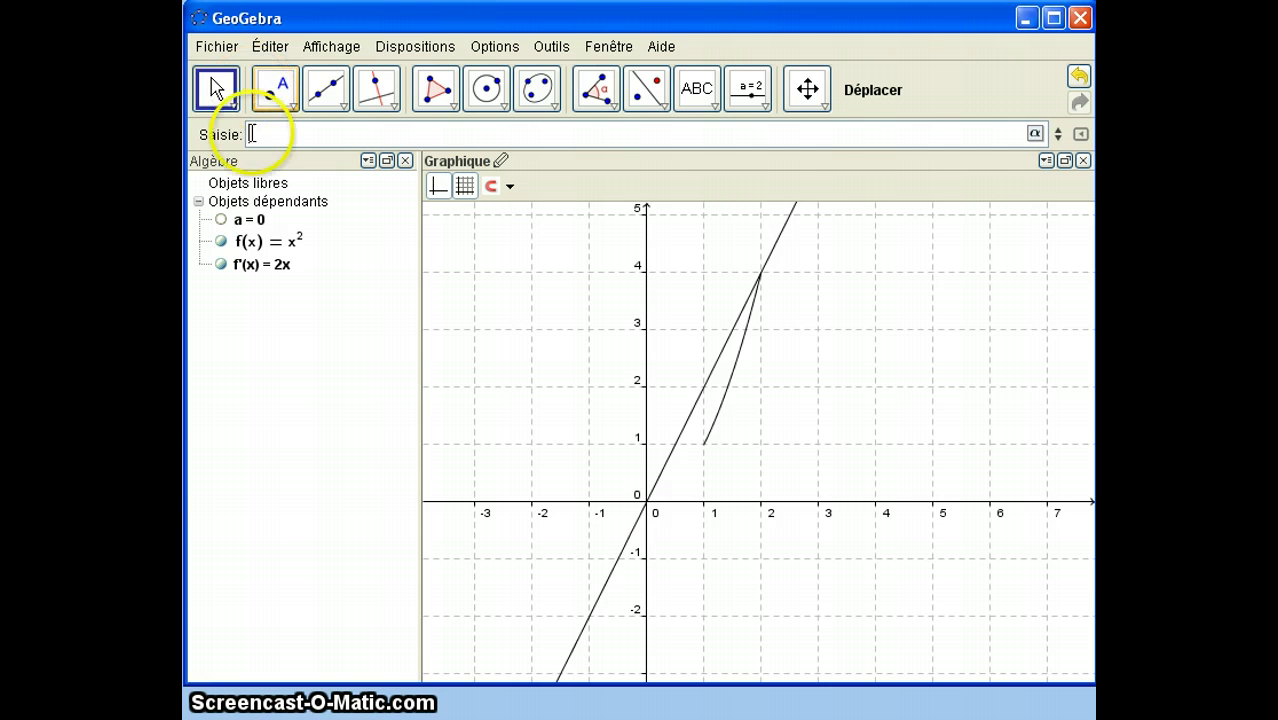
# Step: Delete the existing f(x) and start a new f(x) using the Si[ <Condition>, <Alors> ] command
pyautogui.rightClick(250, 245)
pyautogui.click(337, 440)
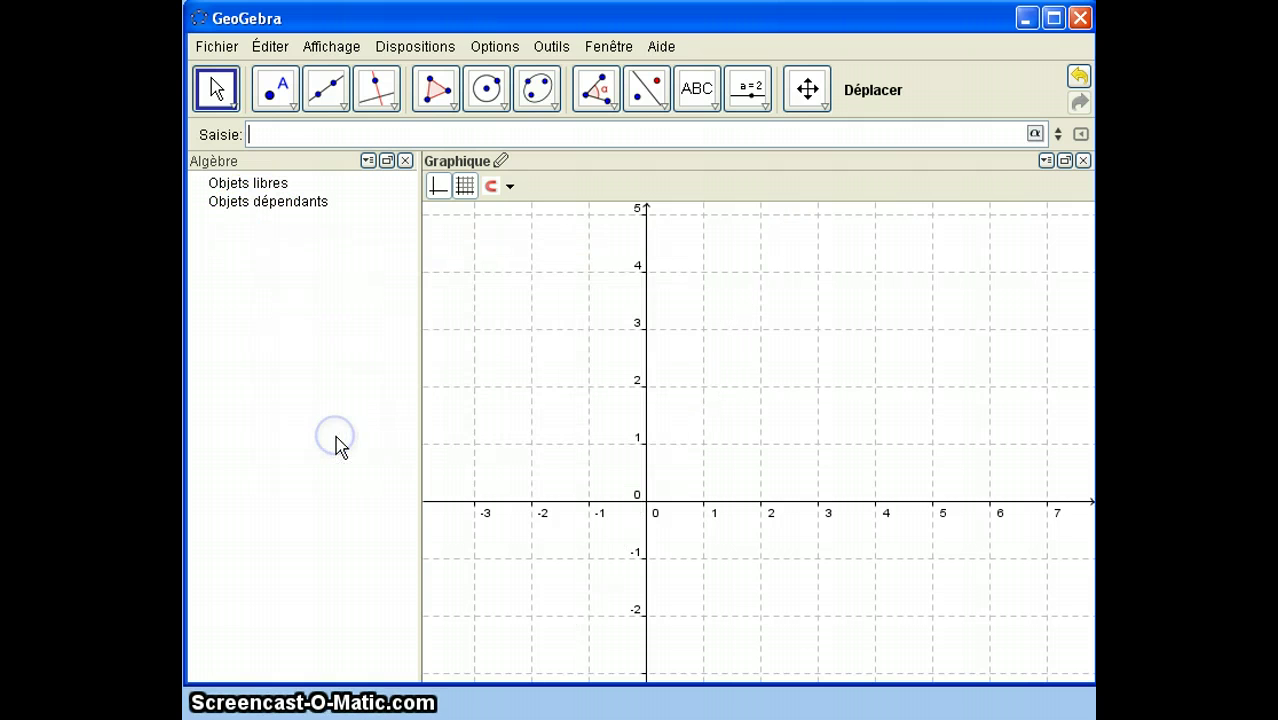
pyautogui.click(266, 138)
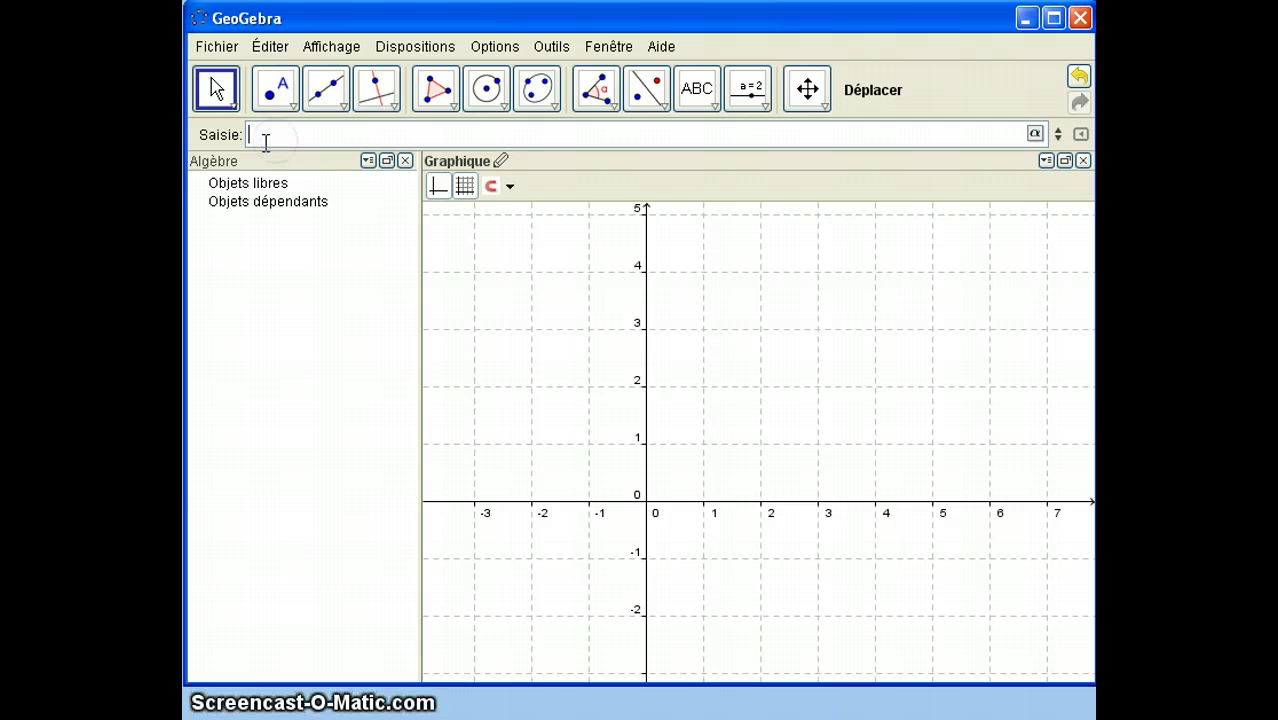
pyautogui.write('f(x)=')
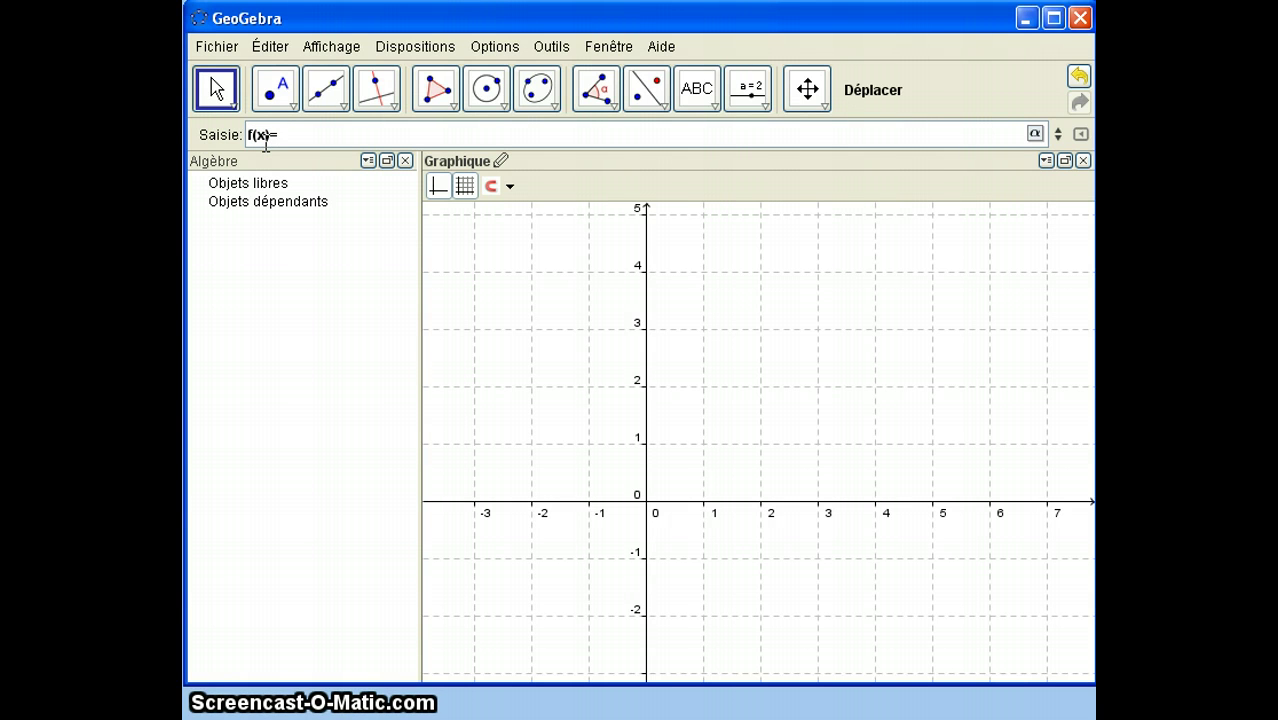
pyautogui.write('si')
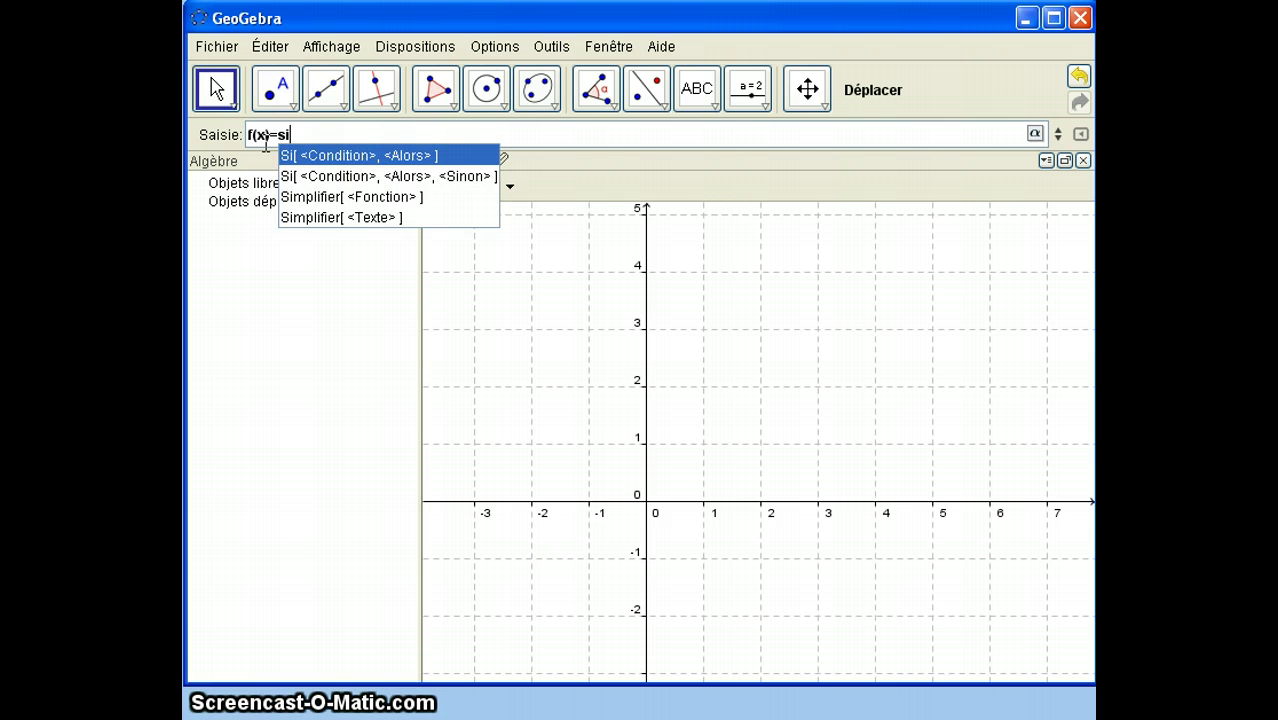
pyautogui.press('Down')
pyautogui.press('Down')
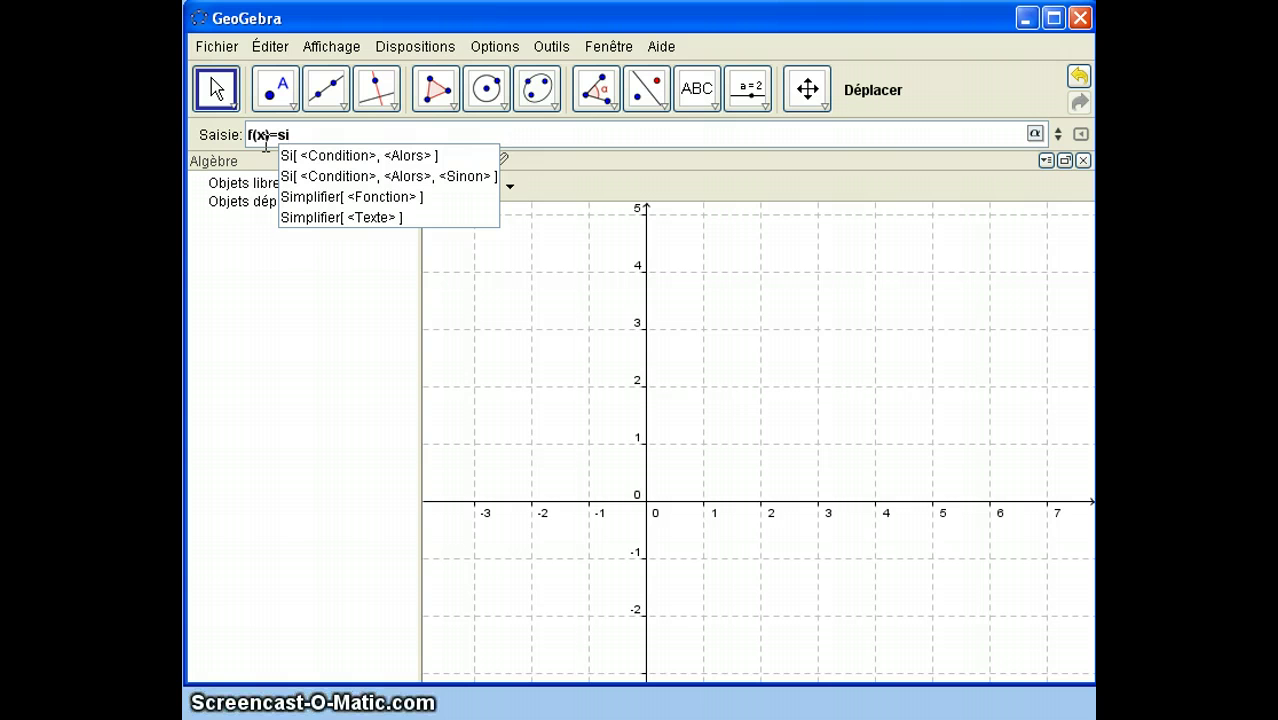
pyautogui.press('Down')
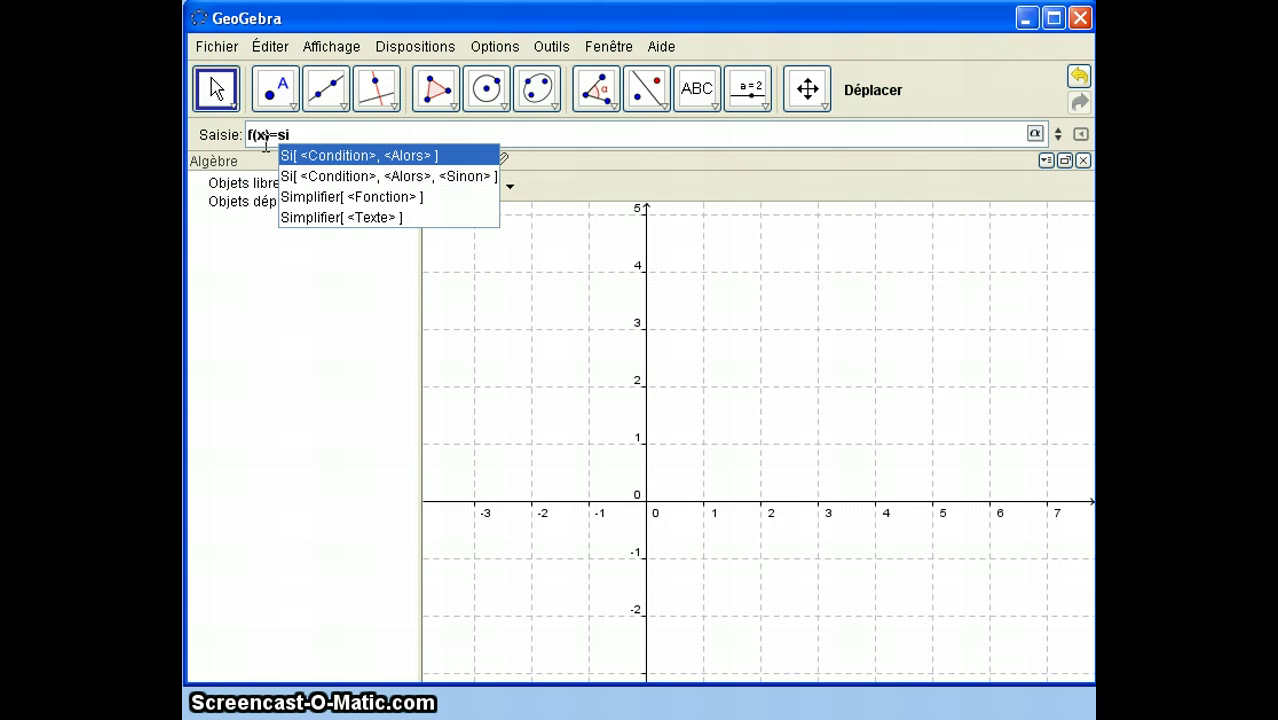
pyautogui.press('Return')
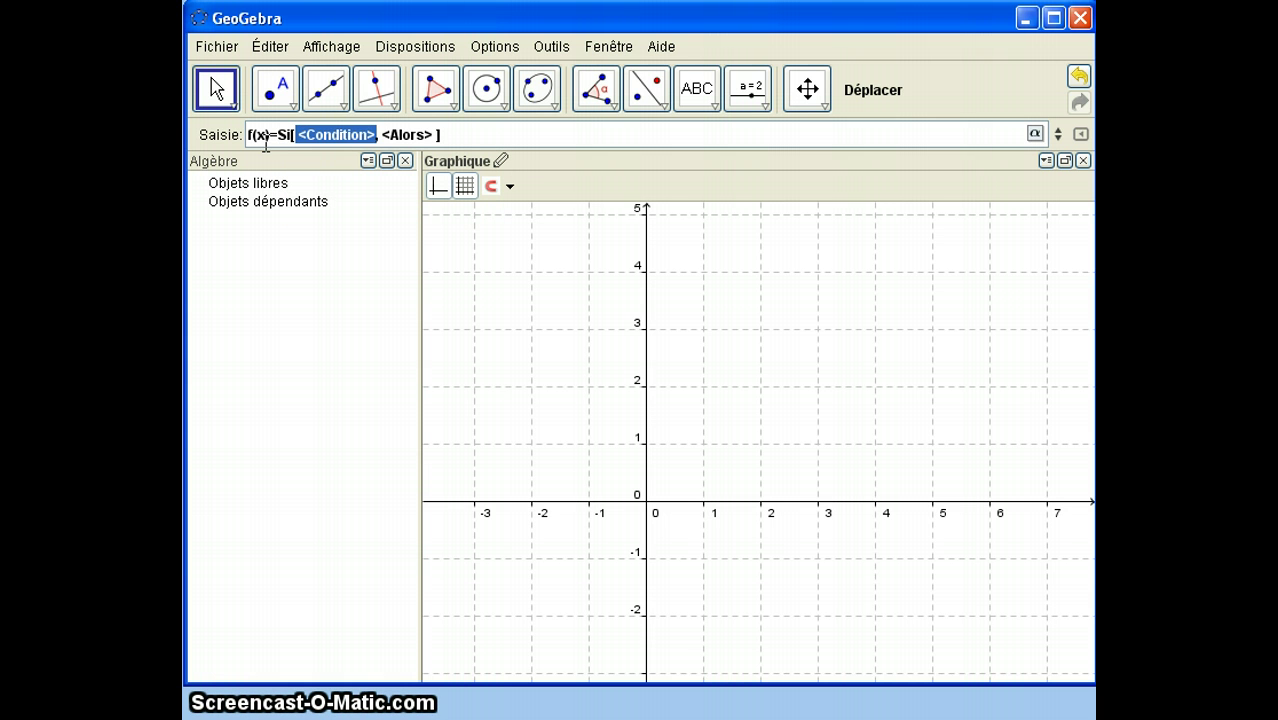
# Step: Complete f(x) with the condition x>=1&&x<=2 and x^2 as the resulting expression
pyautogui.write('x>')
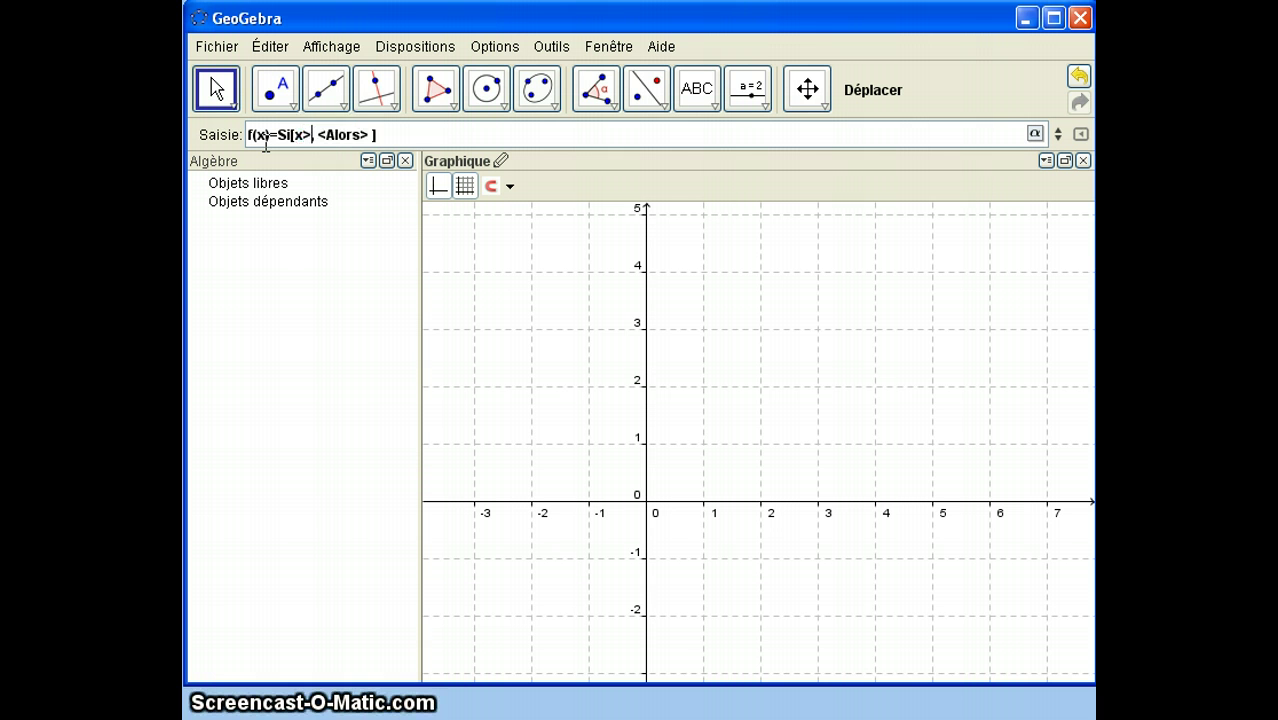
pyautogui.write('=')
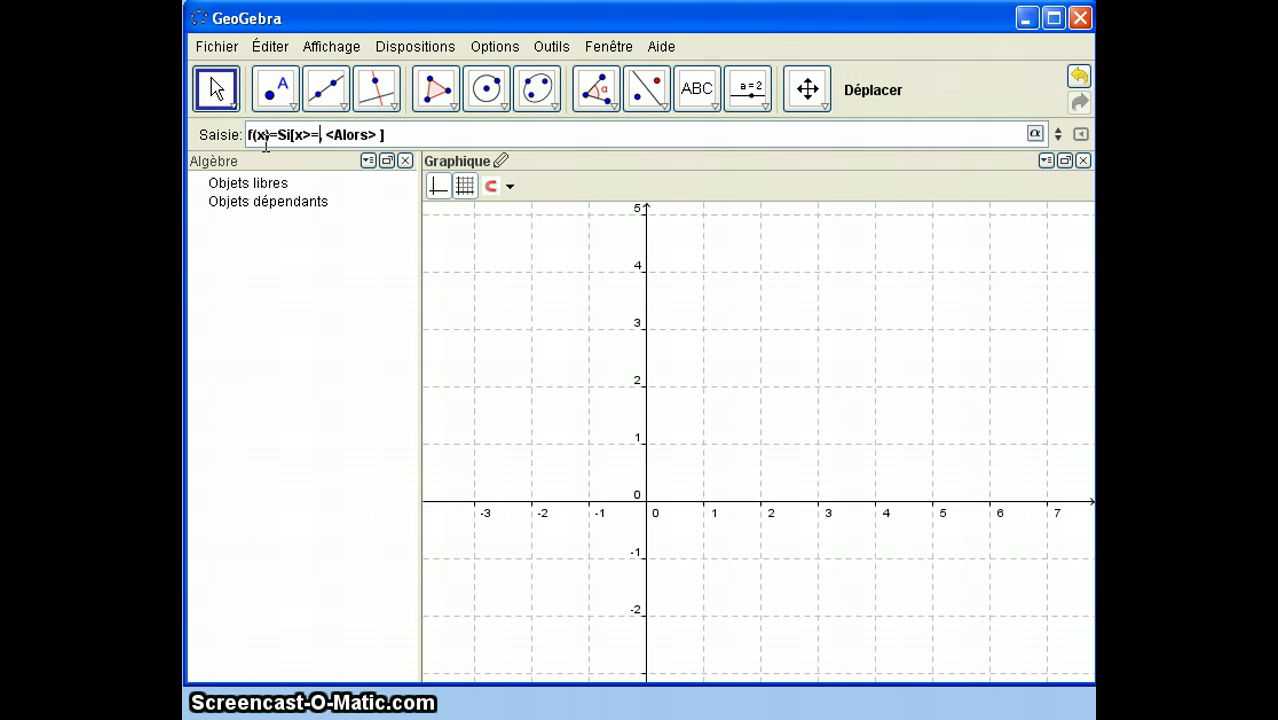
pyautogui.write('1')
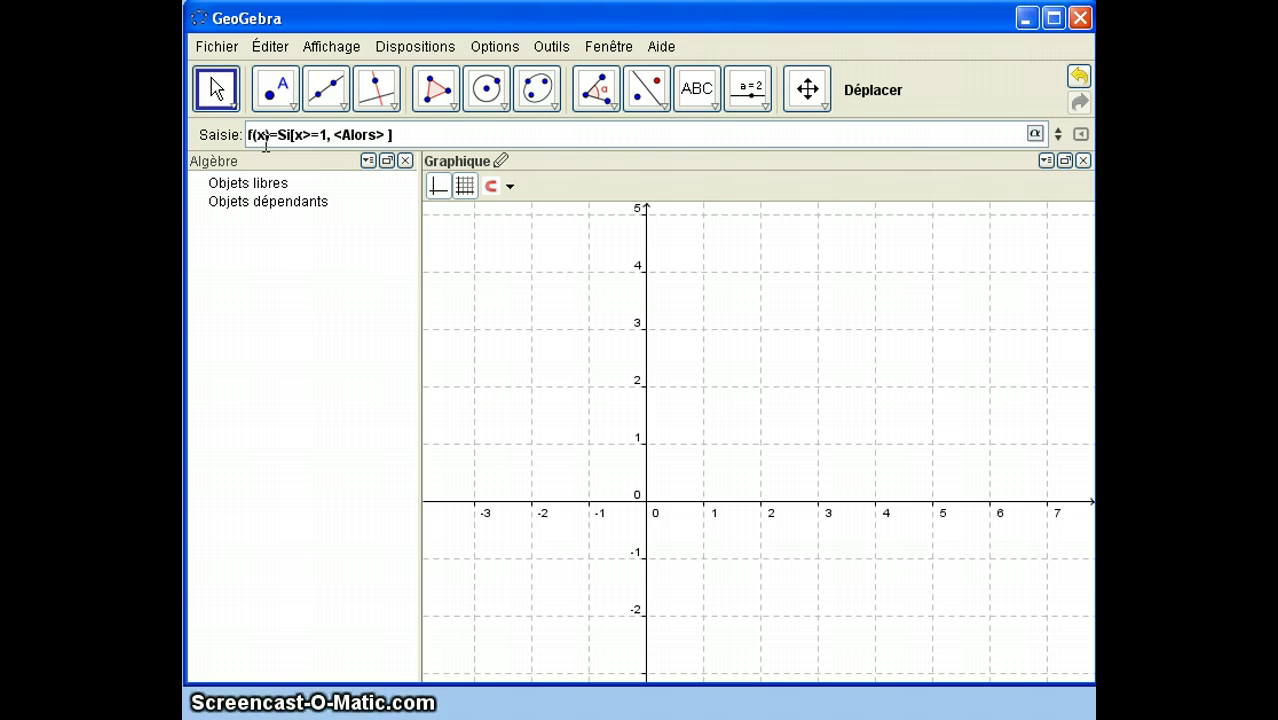
pyautogui.write('&&')
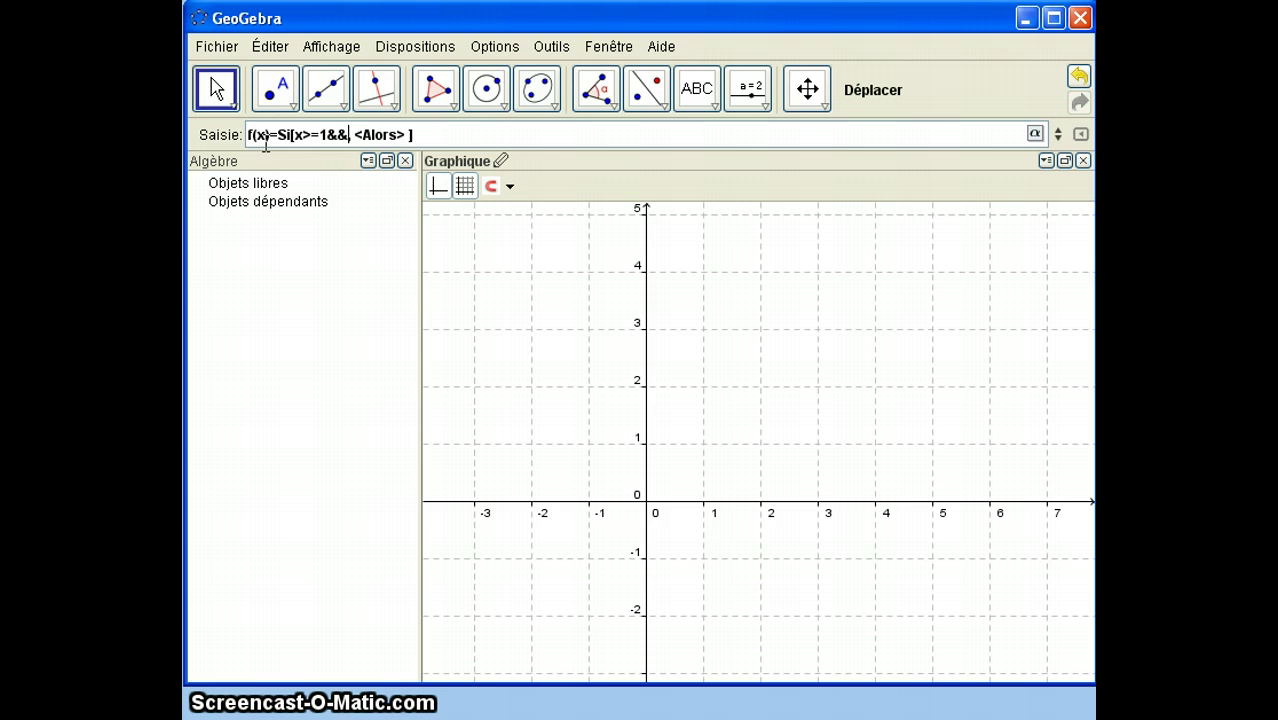
pyautogui.write('x<=2')
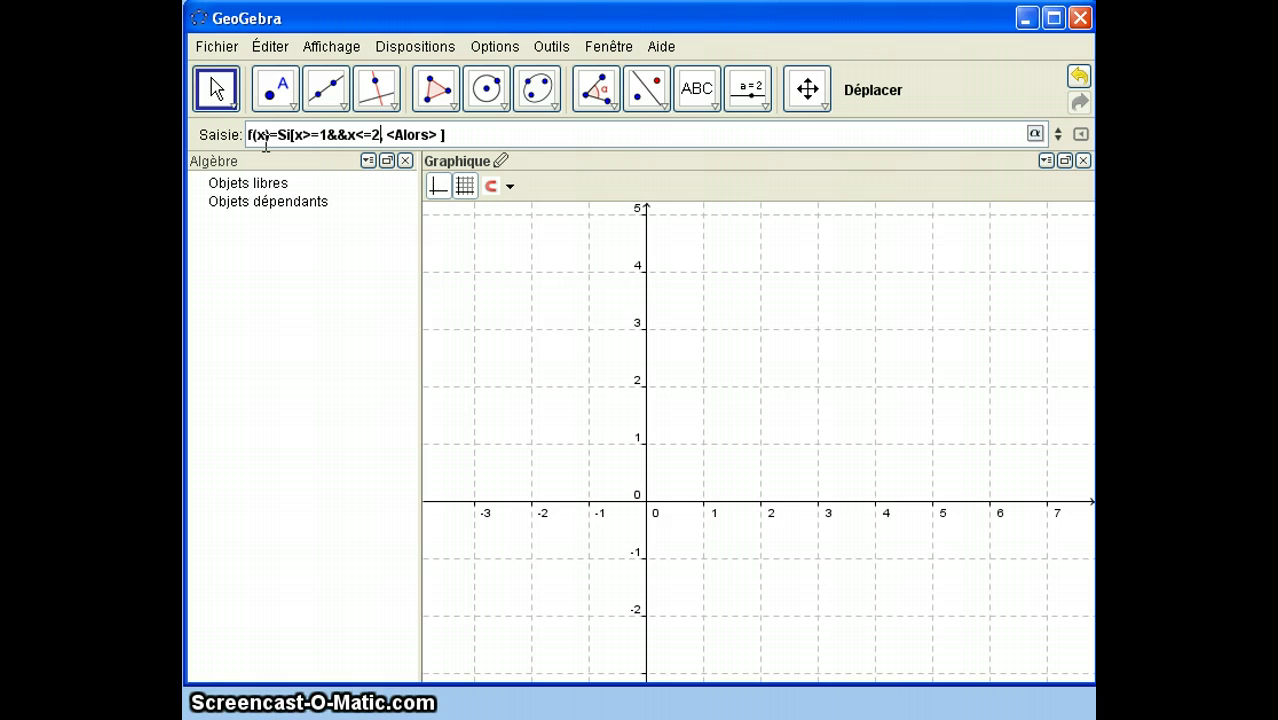
pyautogui.press('Tab')
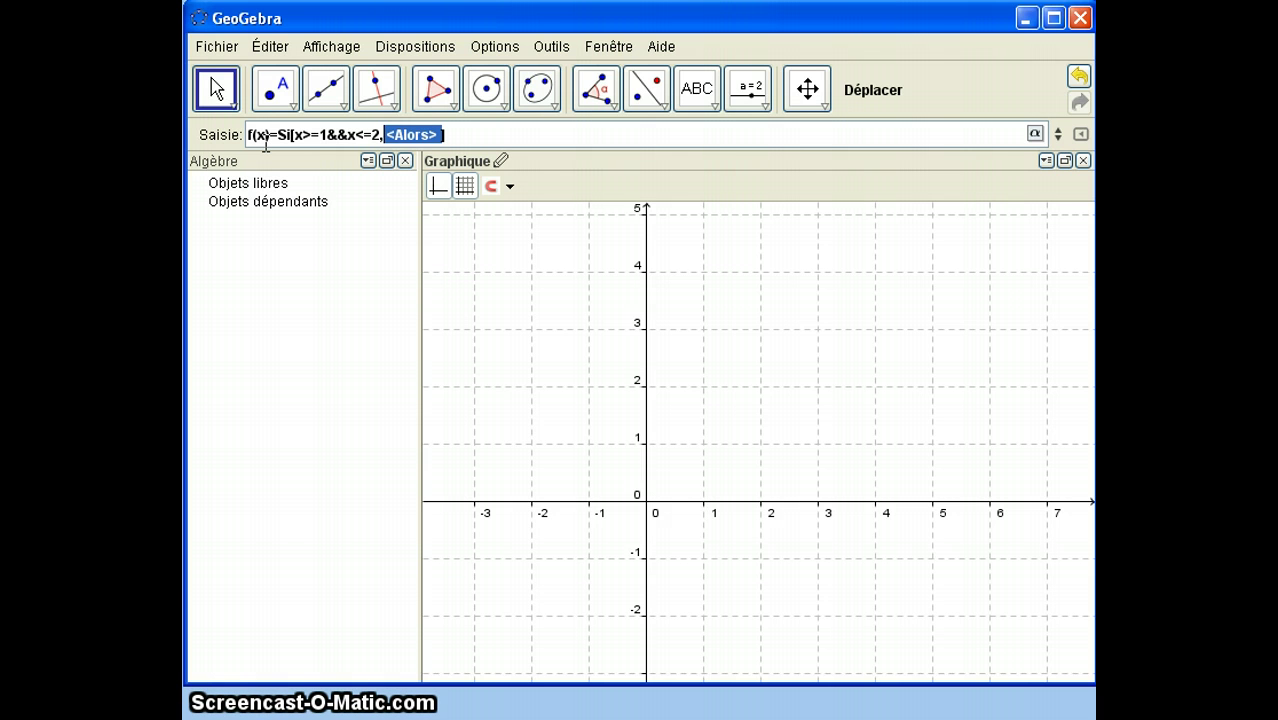
pyautogui.write('x')
pyautogui.write('^2')
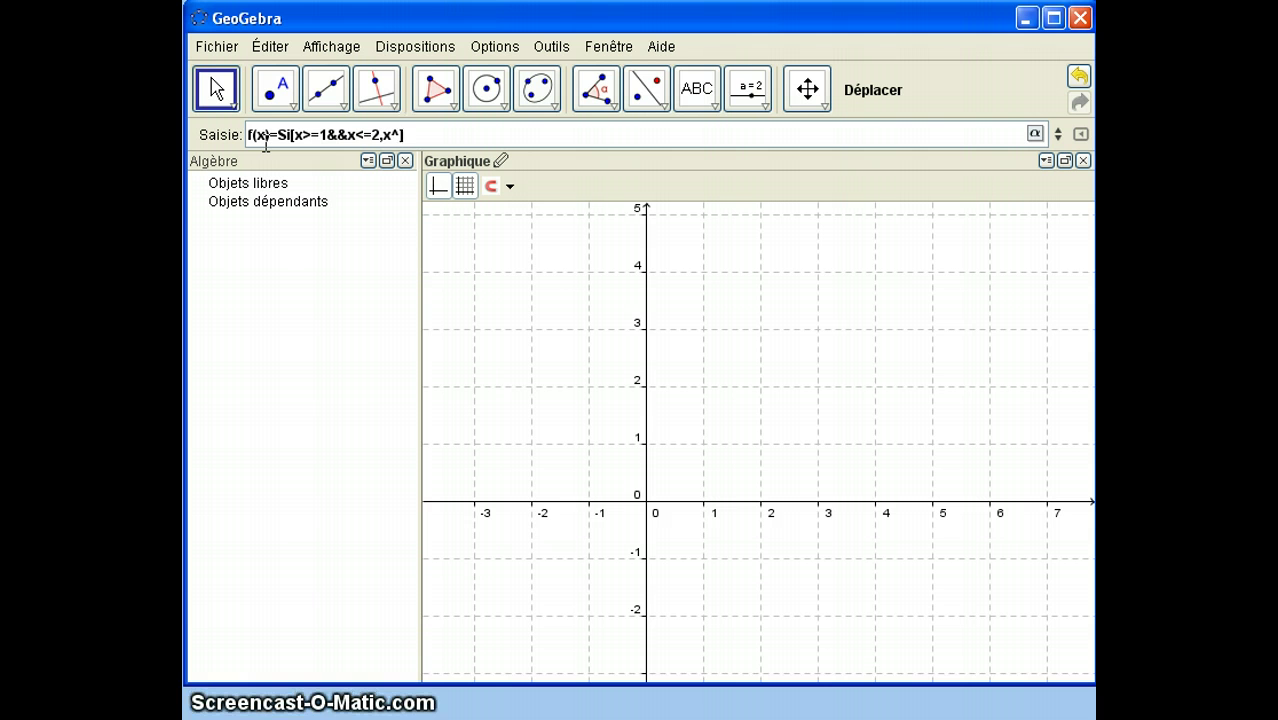
pyautogui.press('Return')
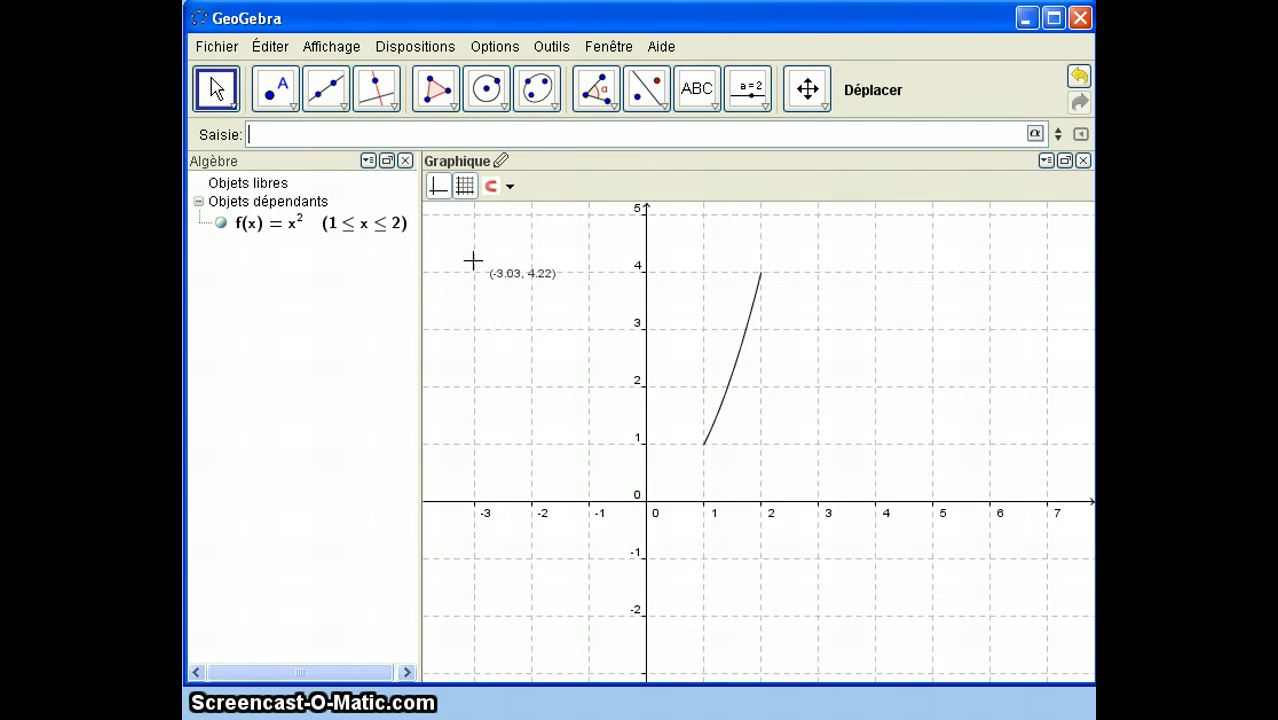
# Step: Evaluate f(0) for the conditional function and plot its derivative f'(x)
pyautogui.write('f(0)')
pyautogui.press('Return')
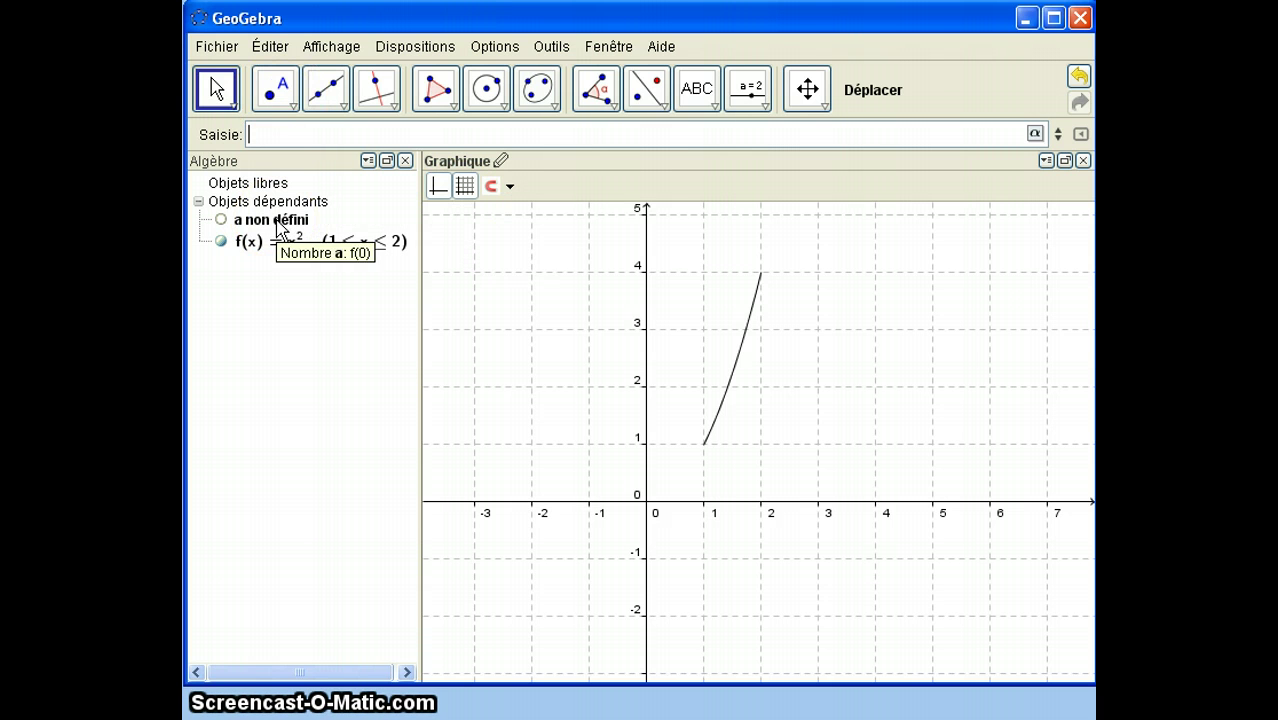
pyautogui.write("f'(")
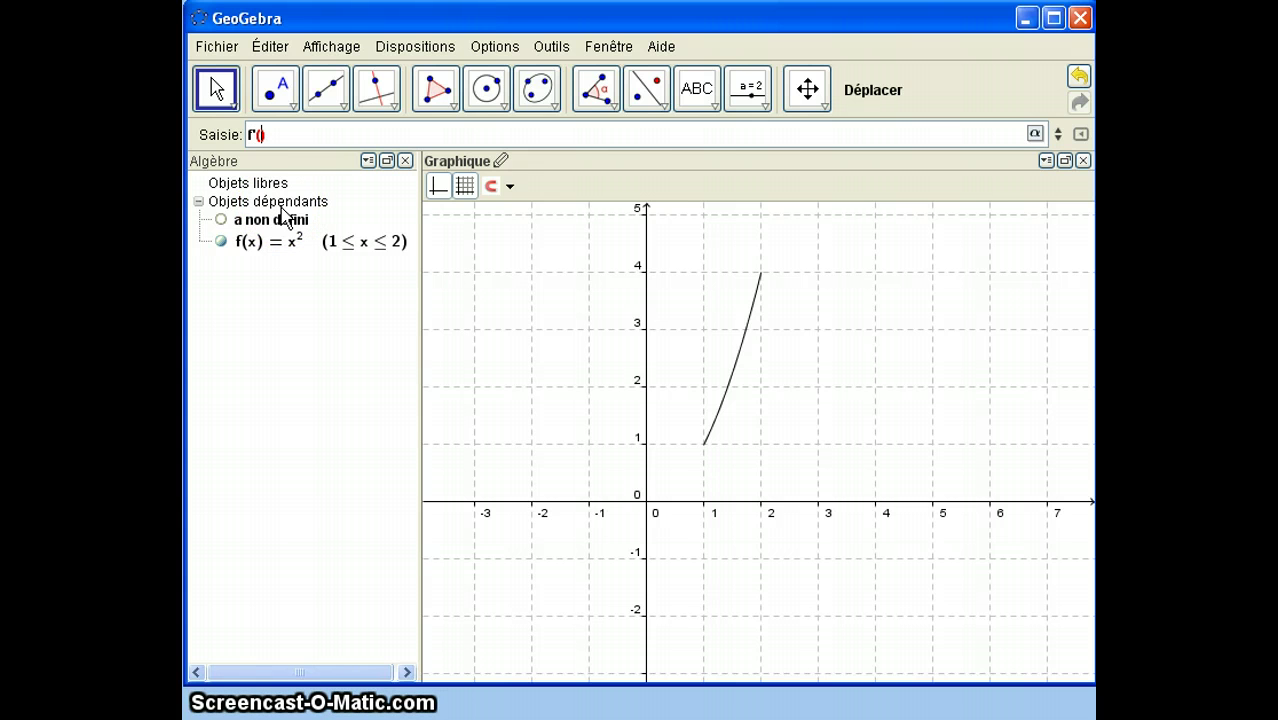
pyautogui.write('x)')
pyautogui.press('Return')
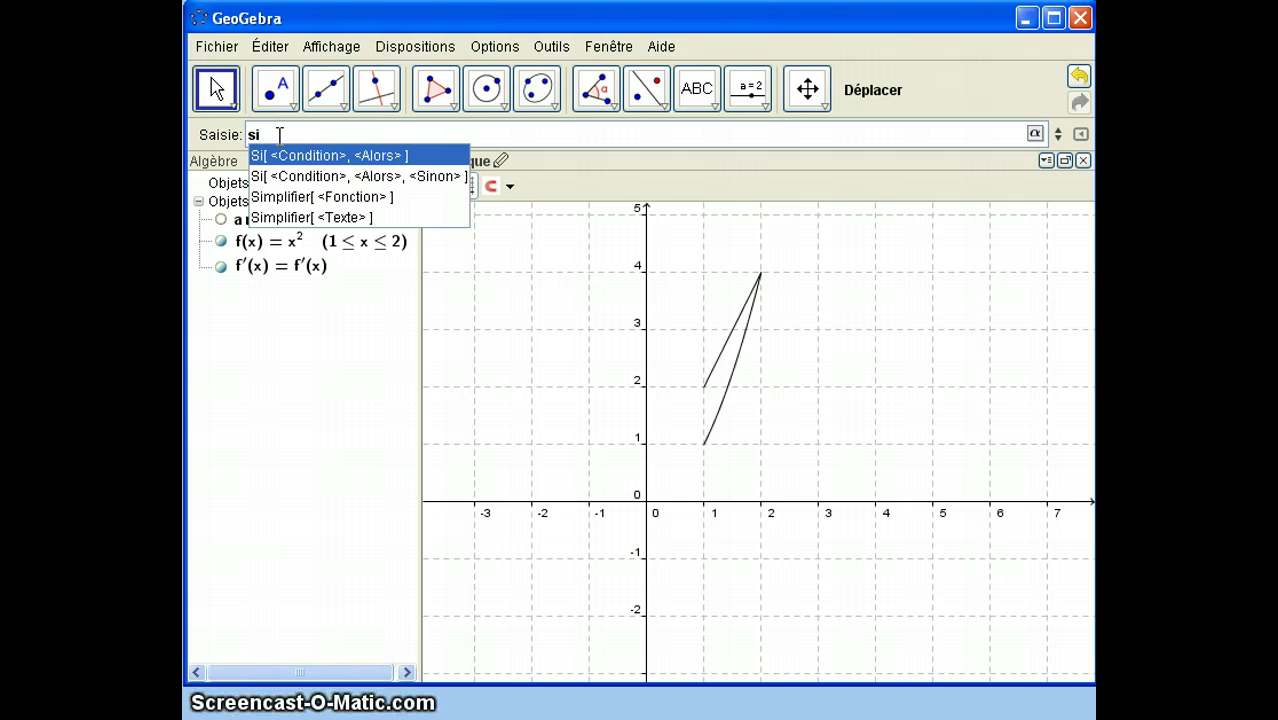
# Step: Look through the Si and Simplifier command variants suggested for the entry "si"
pyautogui.press('Down')
pyautogui.press('Down')
pyautogui.press('Down')
pyautogui.press('Down')
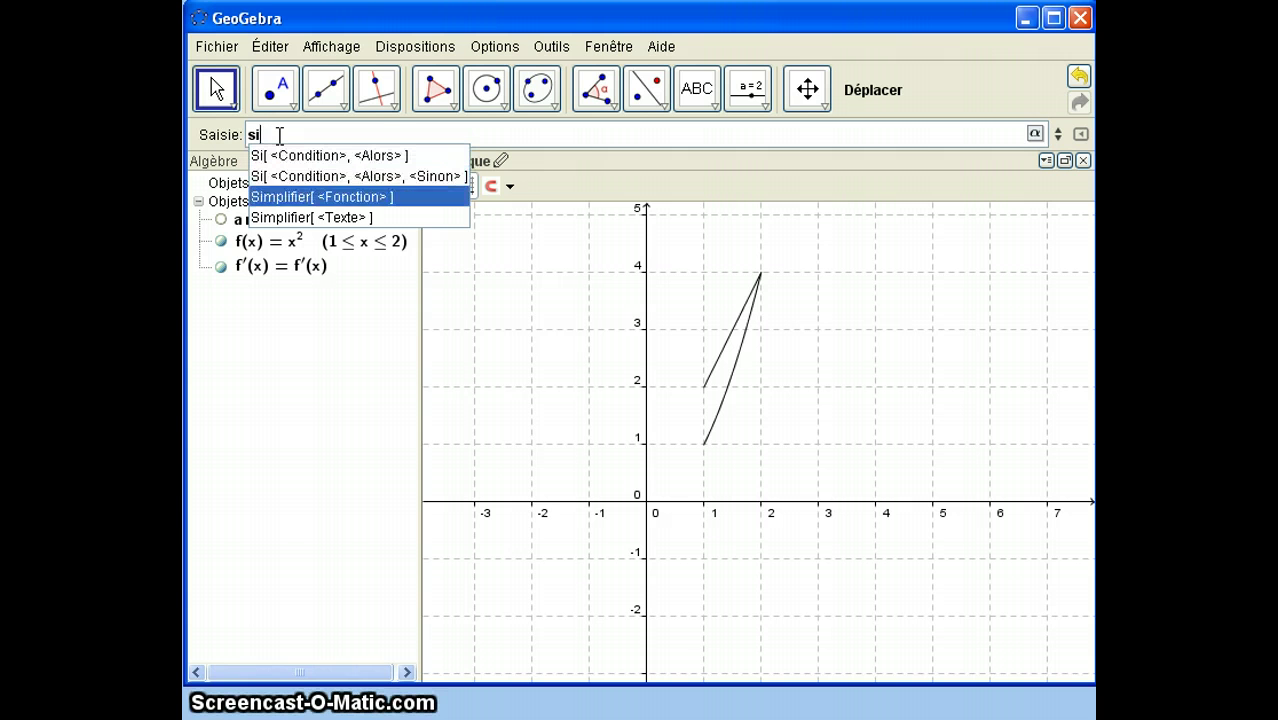
pyautogui.press('Up')
pyautogui.press('Down')
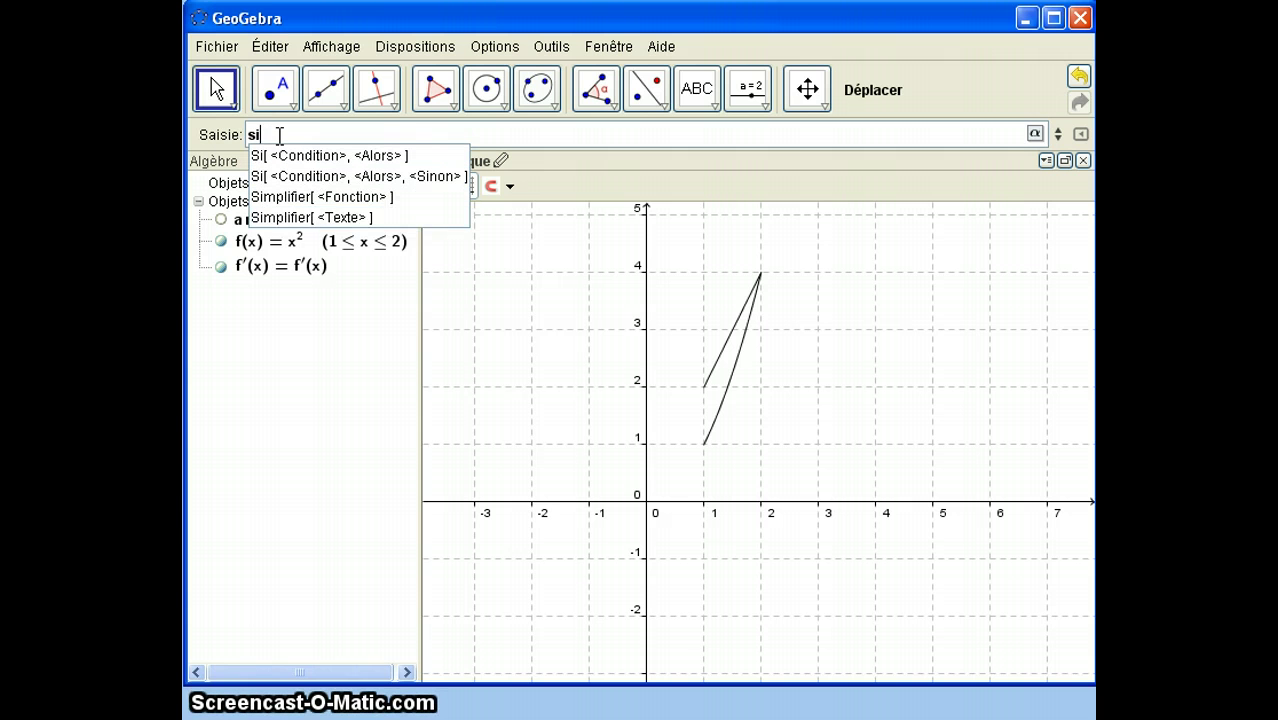
pyautogui.press('Up')
pyautogui.press('Up')
pyautogui.press('Up')
pyautogui.press('Up')
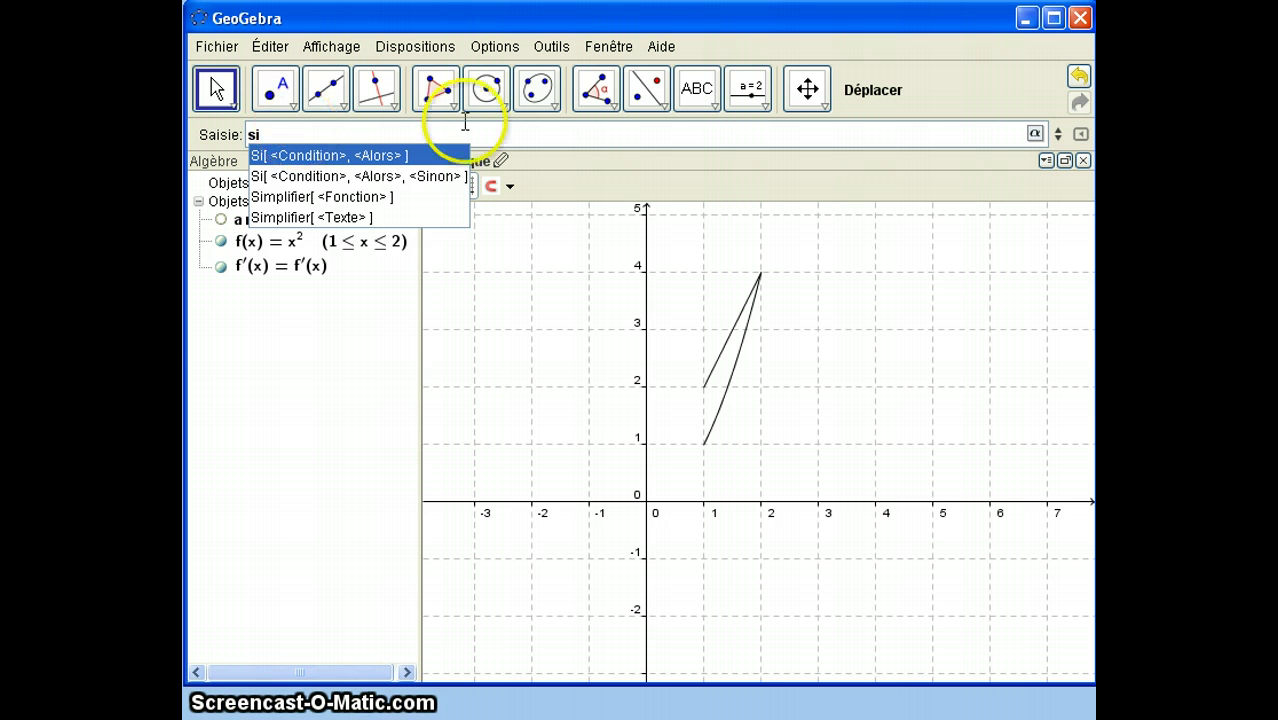
# Step: Show the input help beside the graphics view and widen it enough to read the command list
pyautogui.click(1084, 138)
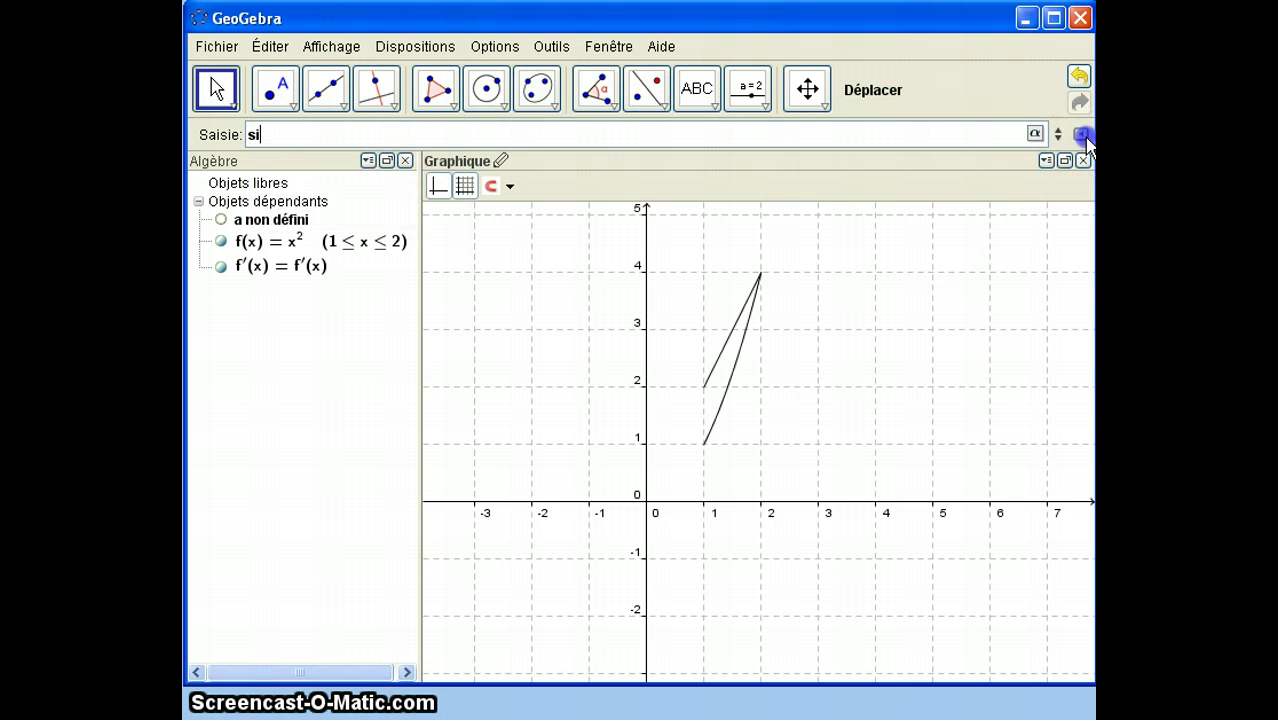
pyautogui.click(1084, 140)
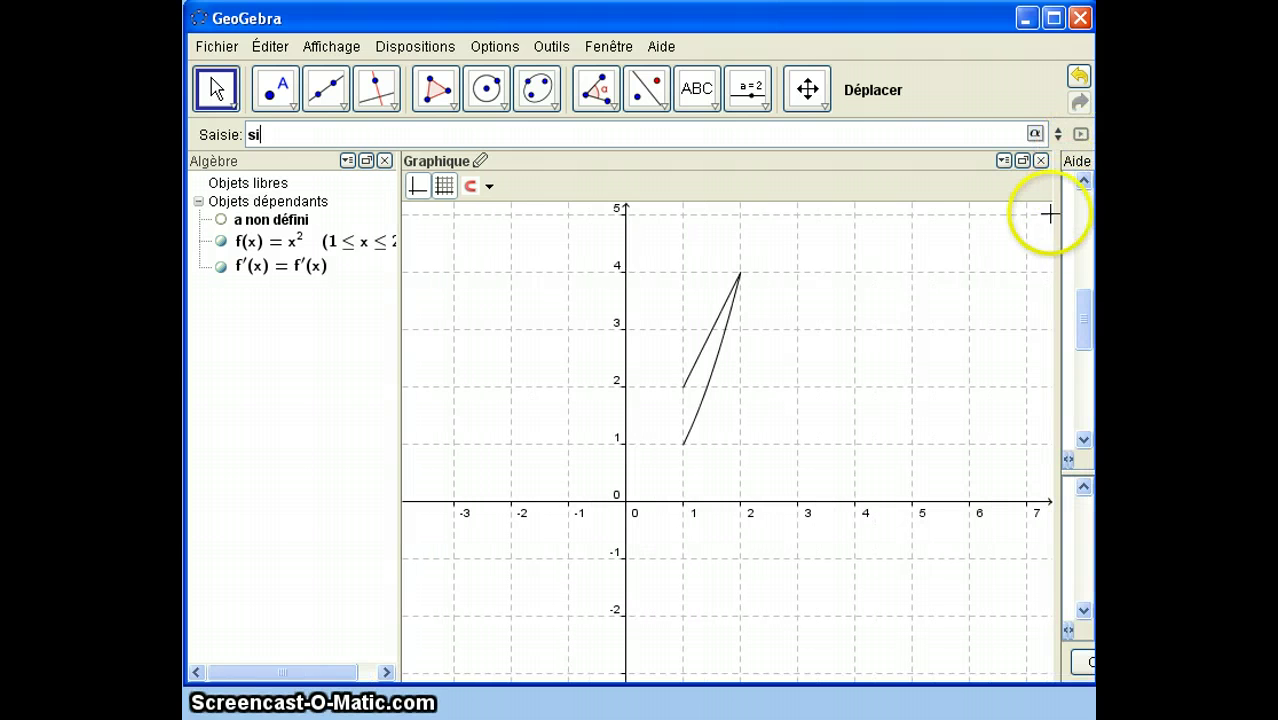
pyautogui.moveTo(1058, 222); pyautogui.dragTo(1054, 222)
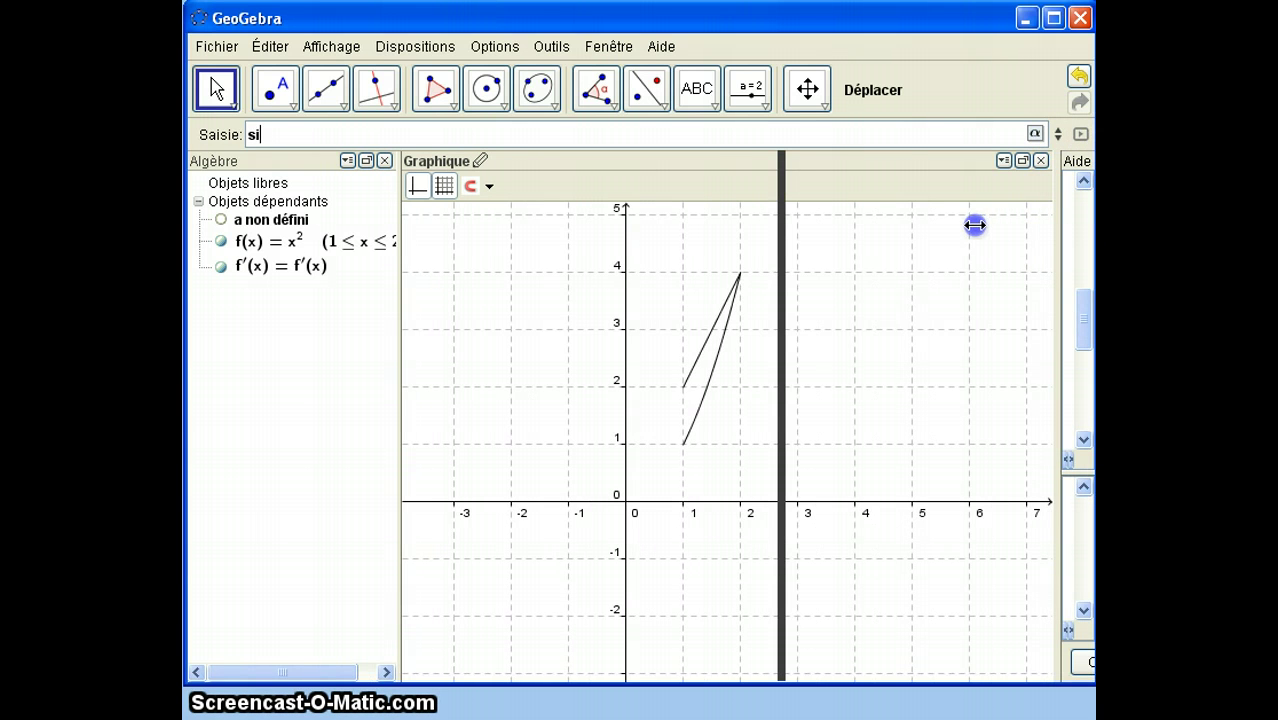
pyautogui.moveTo(975, 225); pyautogui.dragTo(970, 232)
# Step: Find Si in the input help's full list of commands and examine its syntax variants
pyautogui.scroll(5, 884, 312)
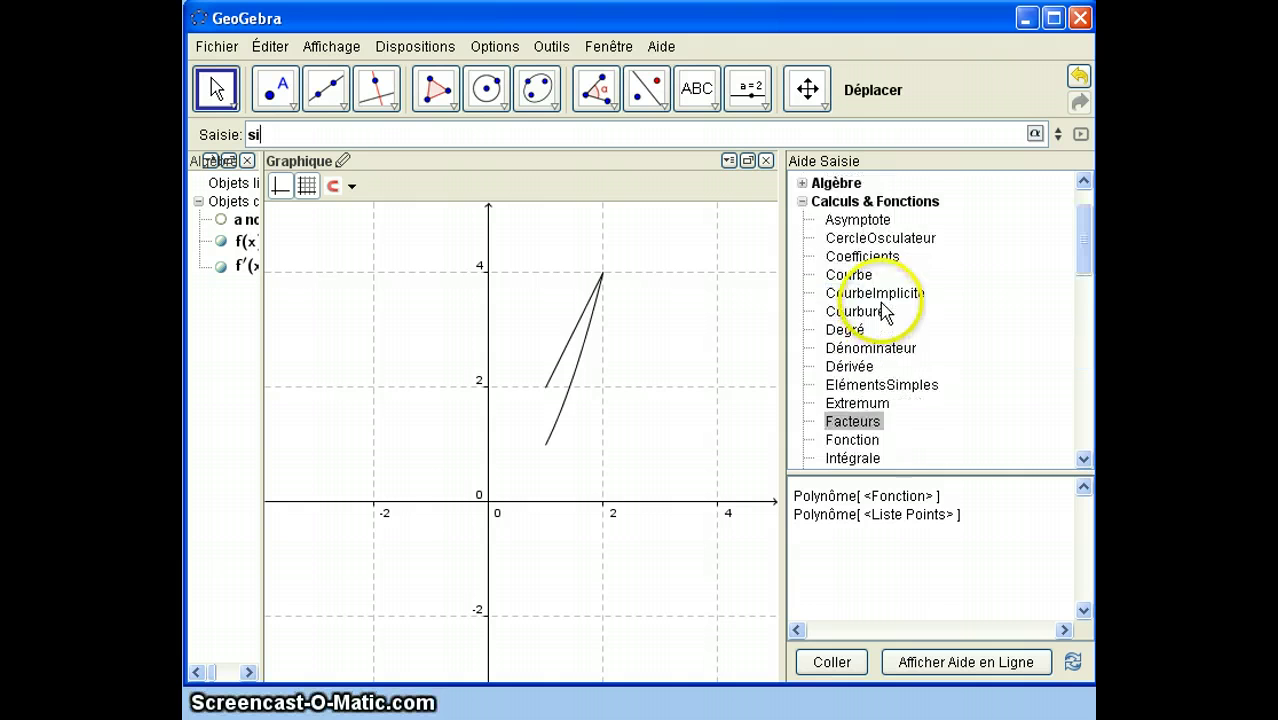
pyautogui.scroll(3, 884, 312)
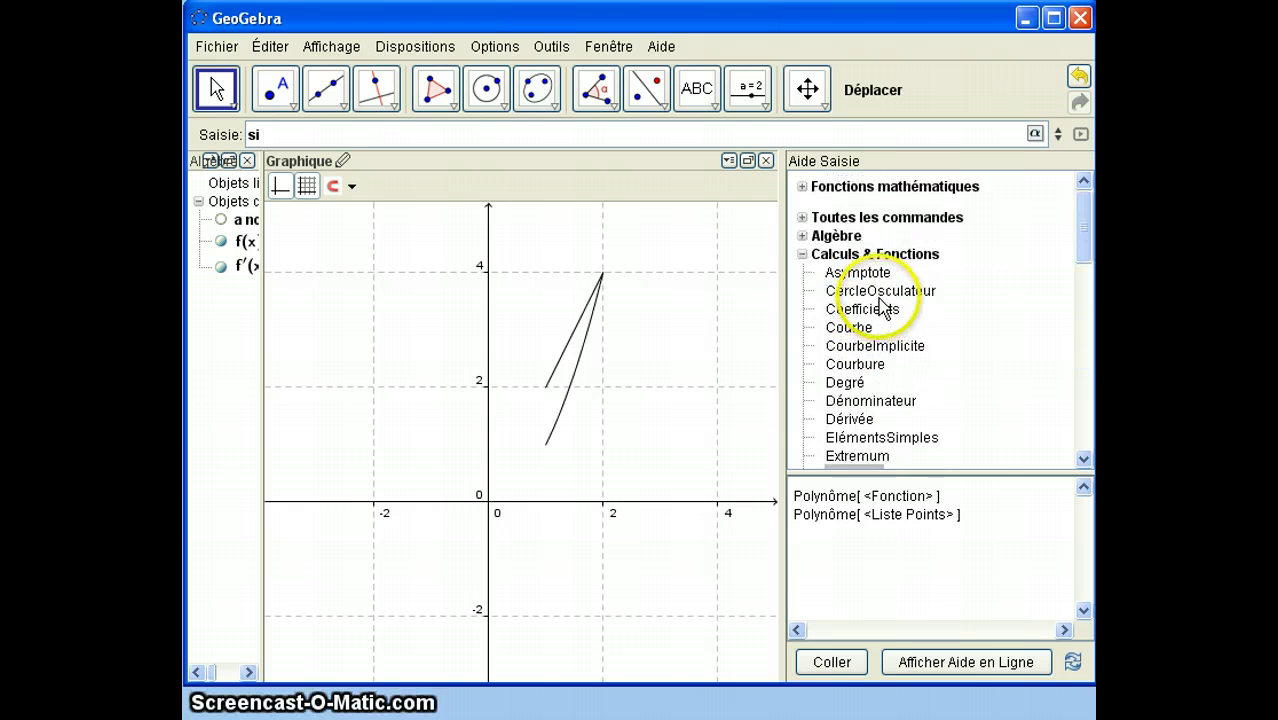
pyautogui.click(806, 222)
pyautogui.scroll(-1, 893, 312)
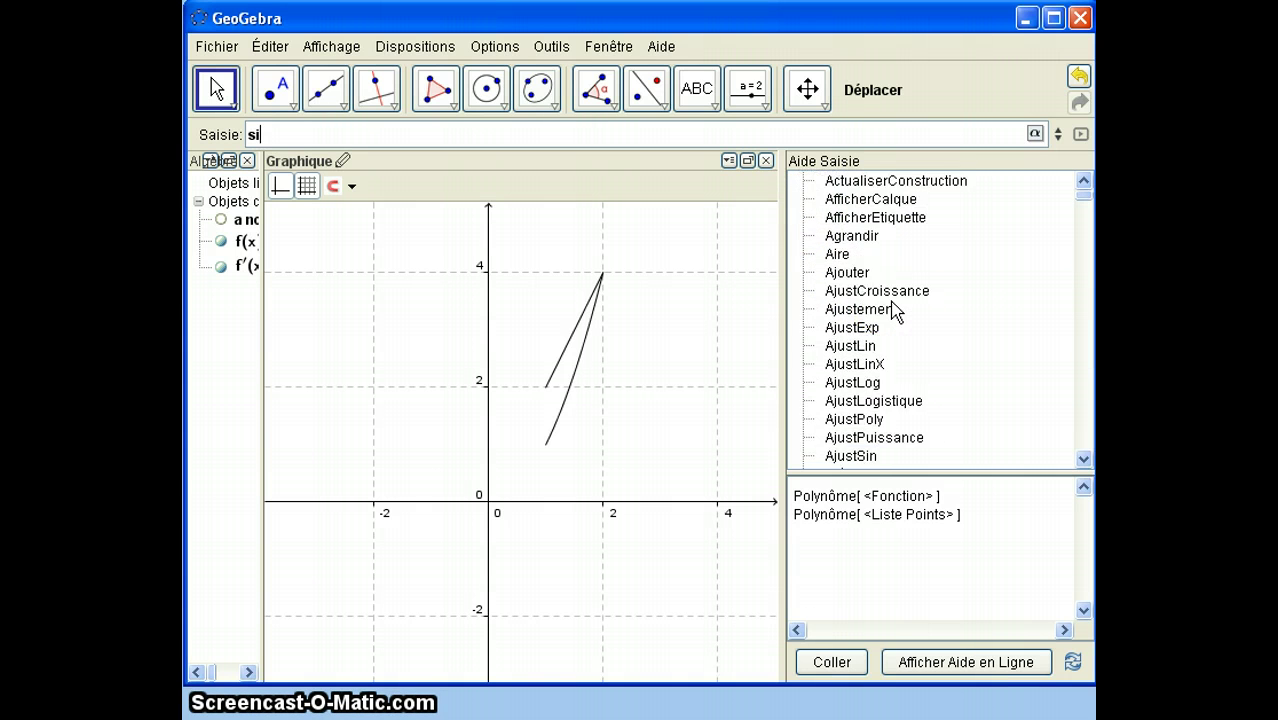
pyautogui.scroll(-20, 893, 312)
pyautogui.scroll(10, 893, 310)
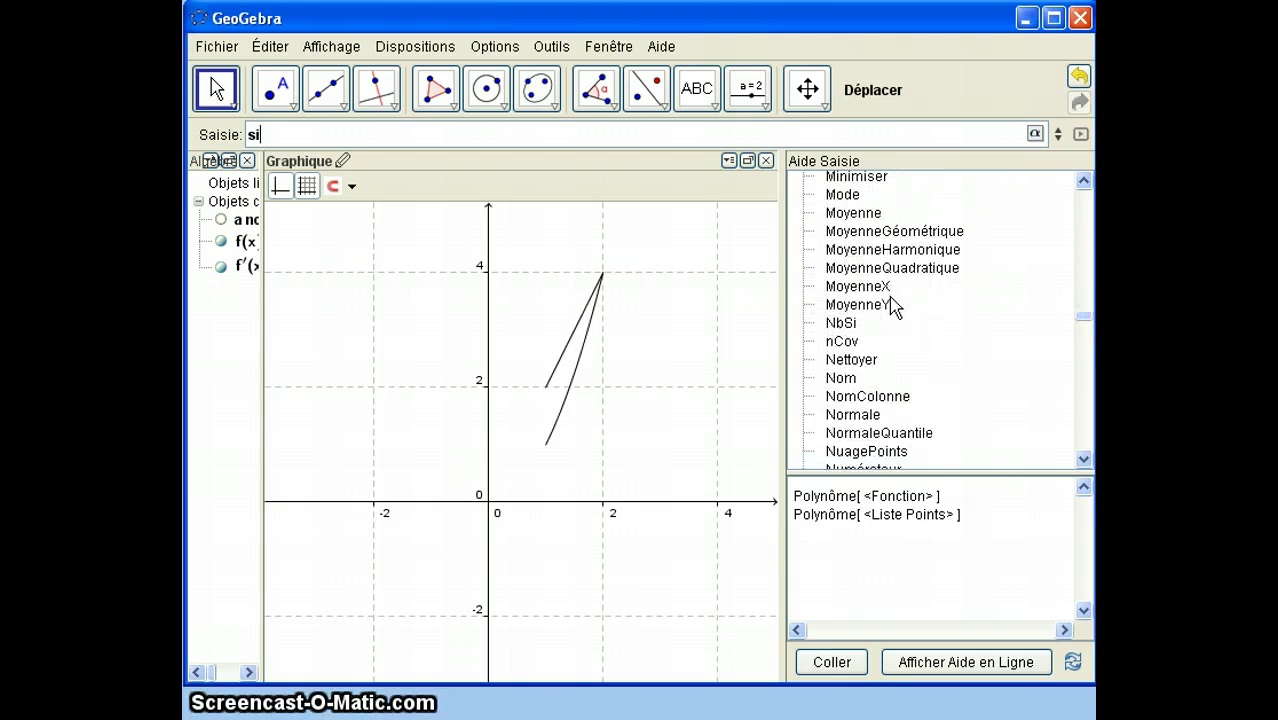
pyautogui.scroll(-20, 893, 308)
pyautogui.click(855, 305)
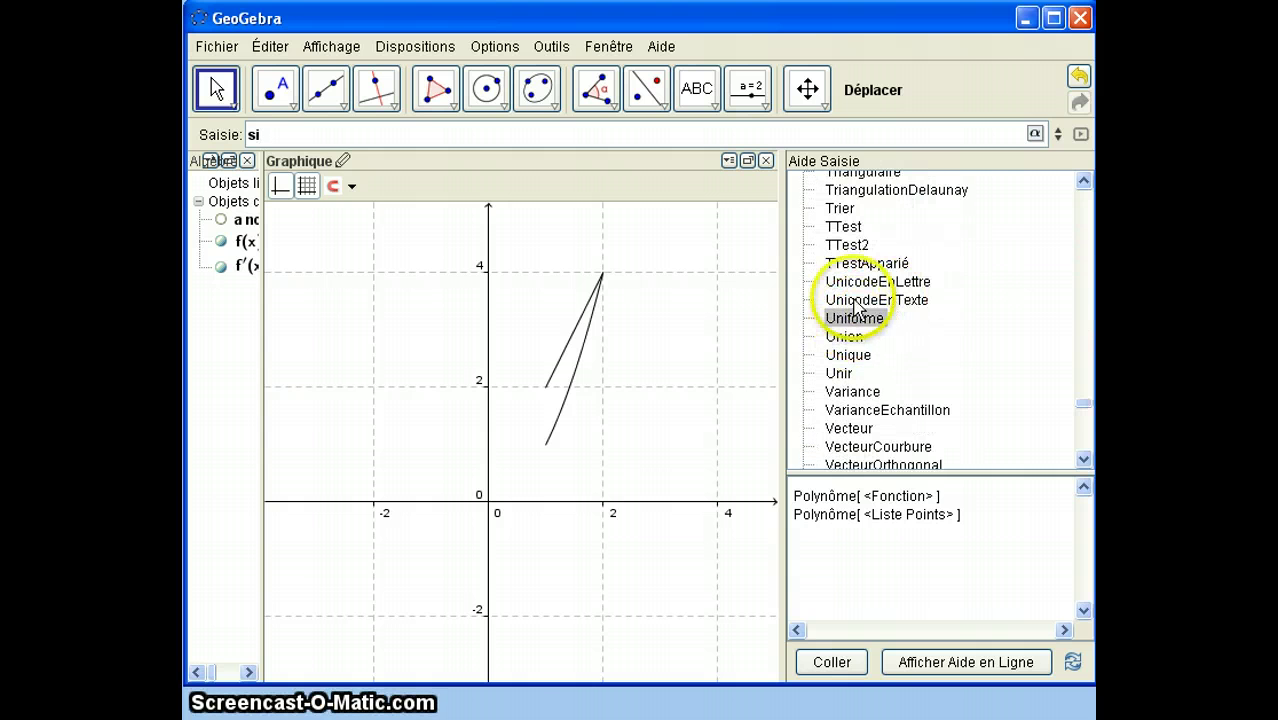
pyautogui.scroll(15, 858, 305)
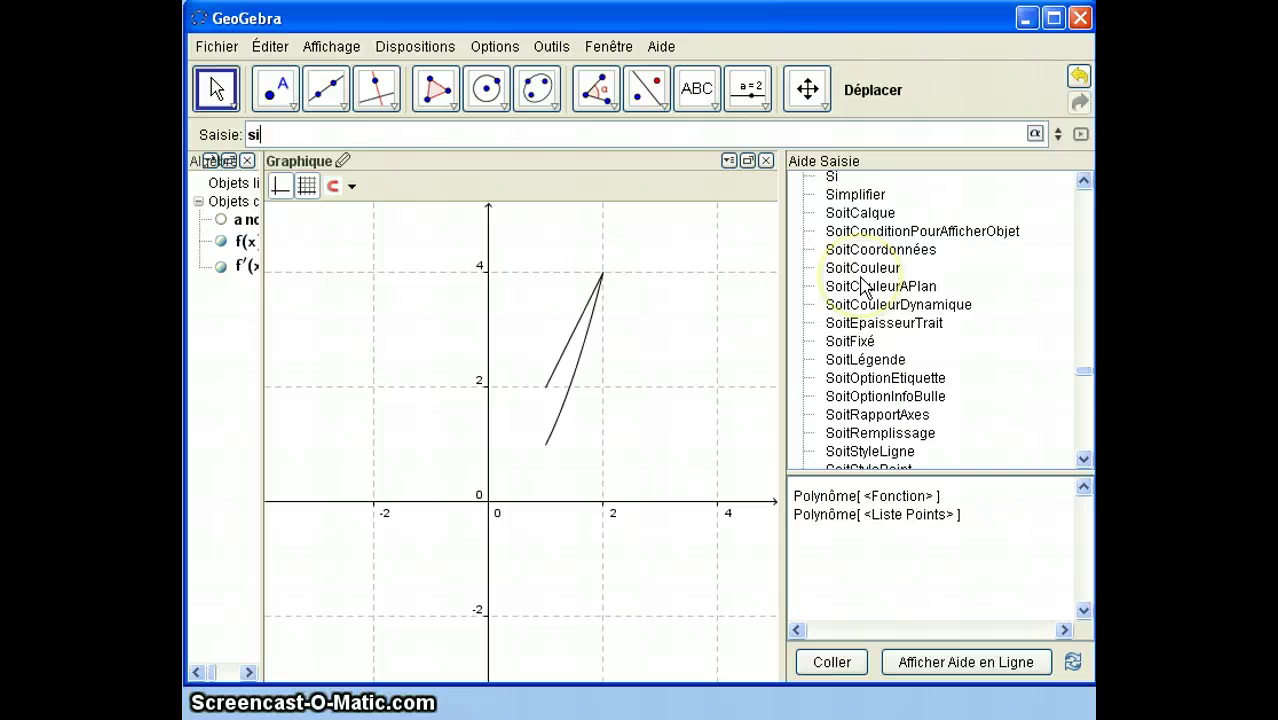
pyautogui.scroll(3, 862, 287)
pyautogui.click(832, 299)
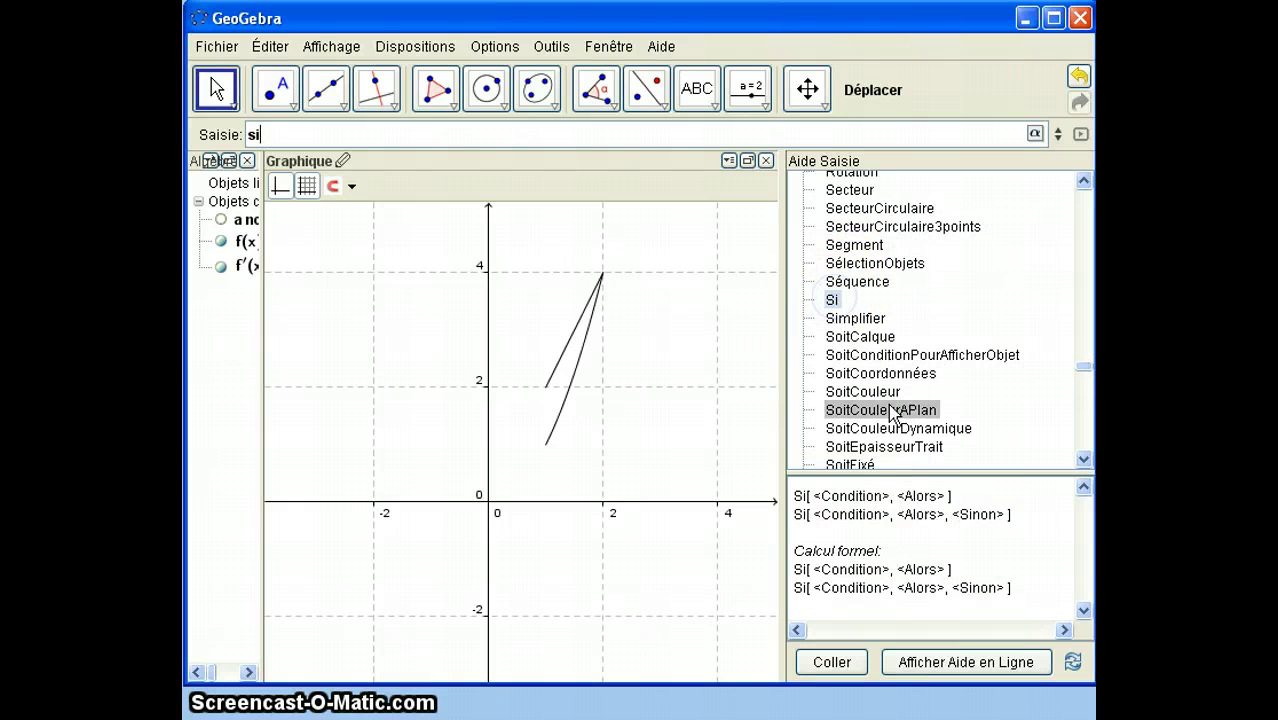
pyautogui.click(848, 498)
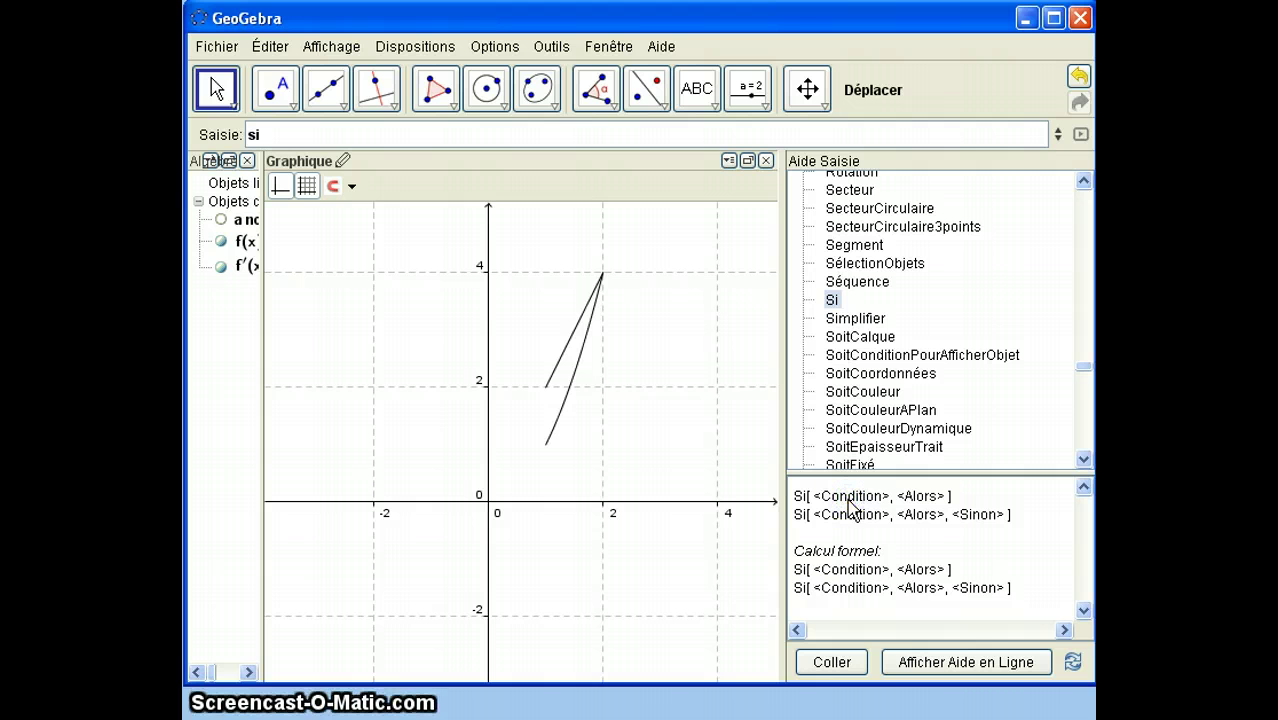
# Step: Open the online help for the Si command
pyautogui.click(990, 662)
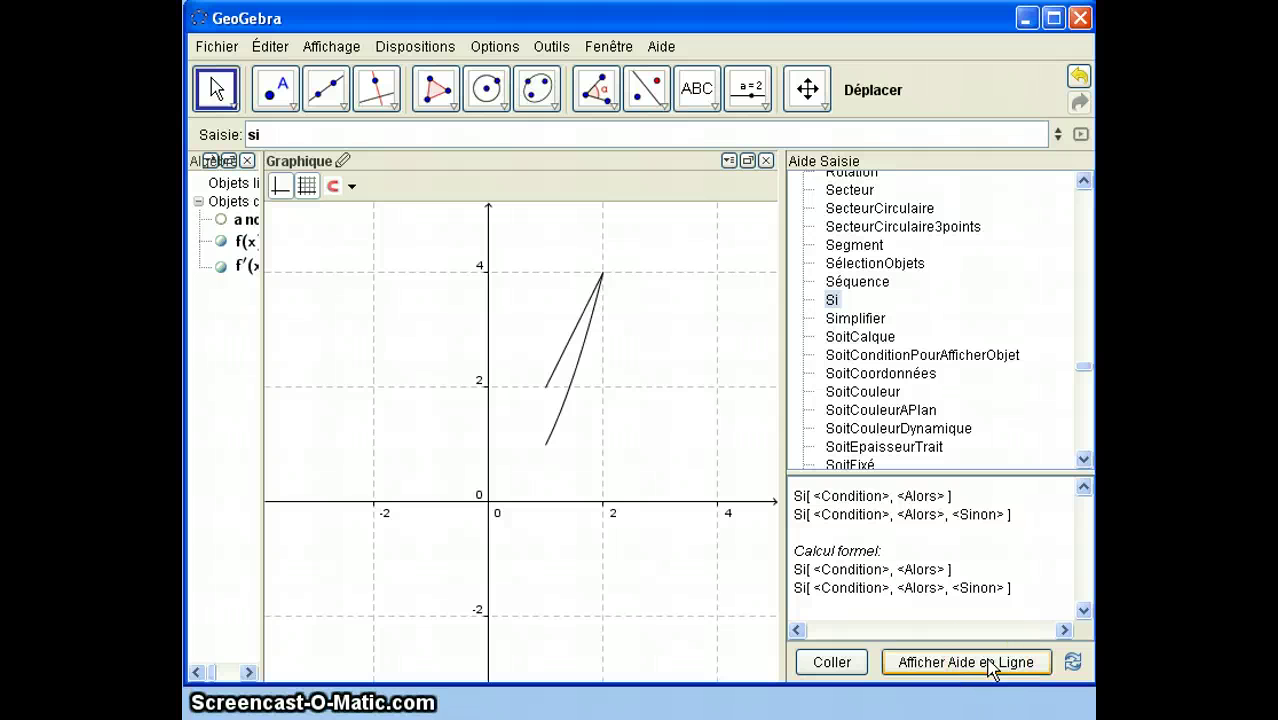
# Step: Delete point A and the restricted function g, keeping only f(x) = x² − 4
pyautogui.click(262, 210)
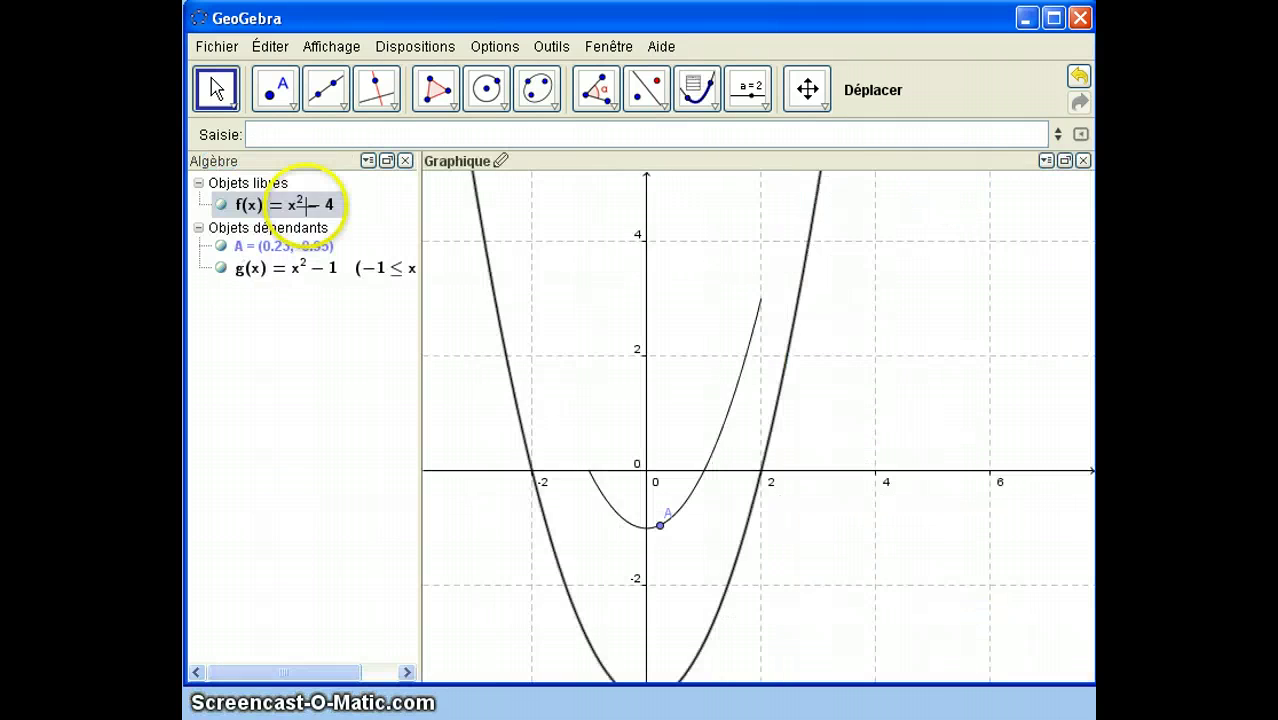
pyautogui.rightClick(250, 249)
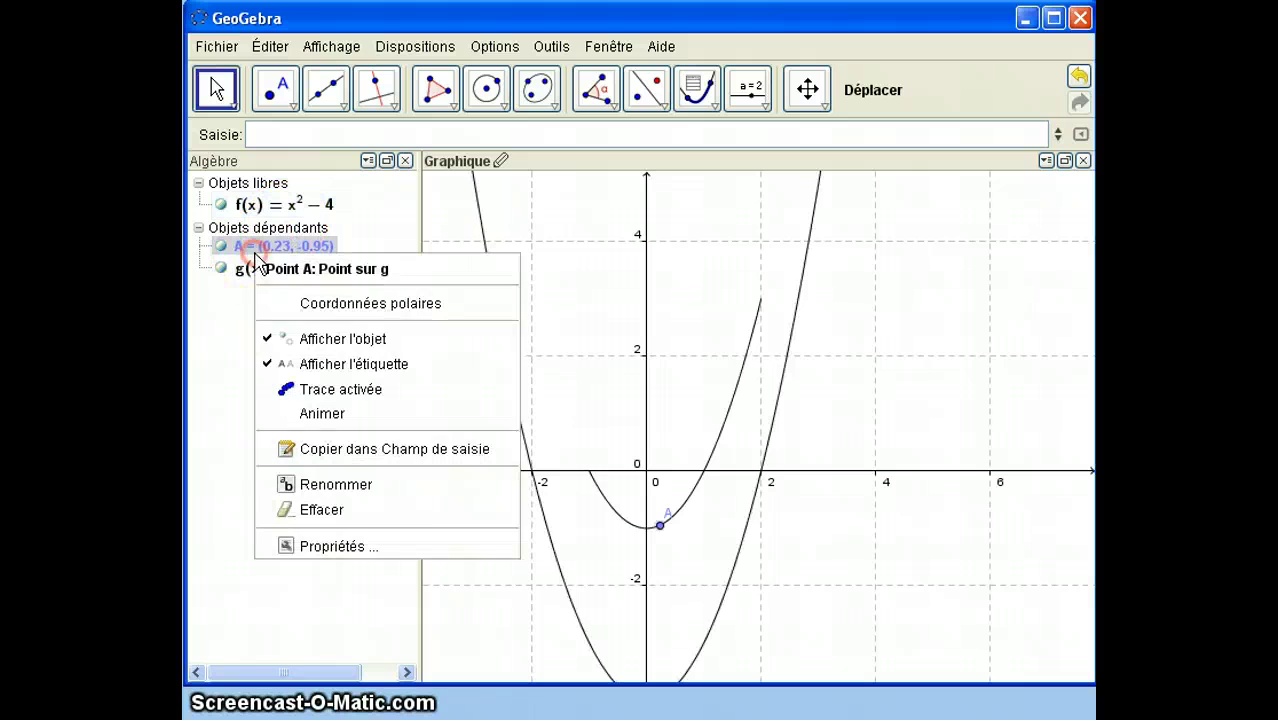
pyautogui.click(350, 512)
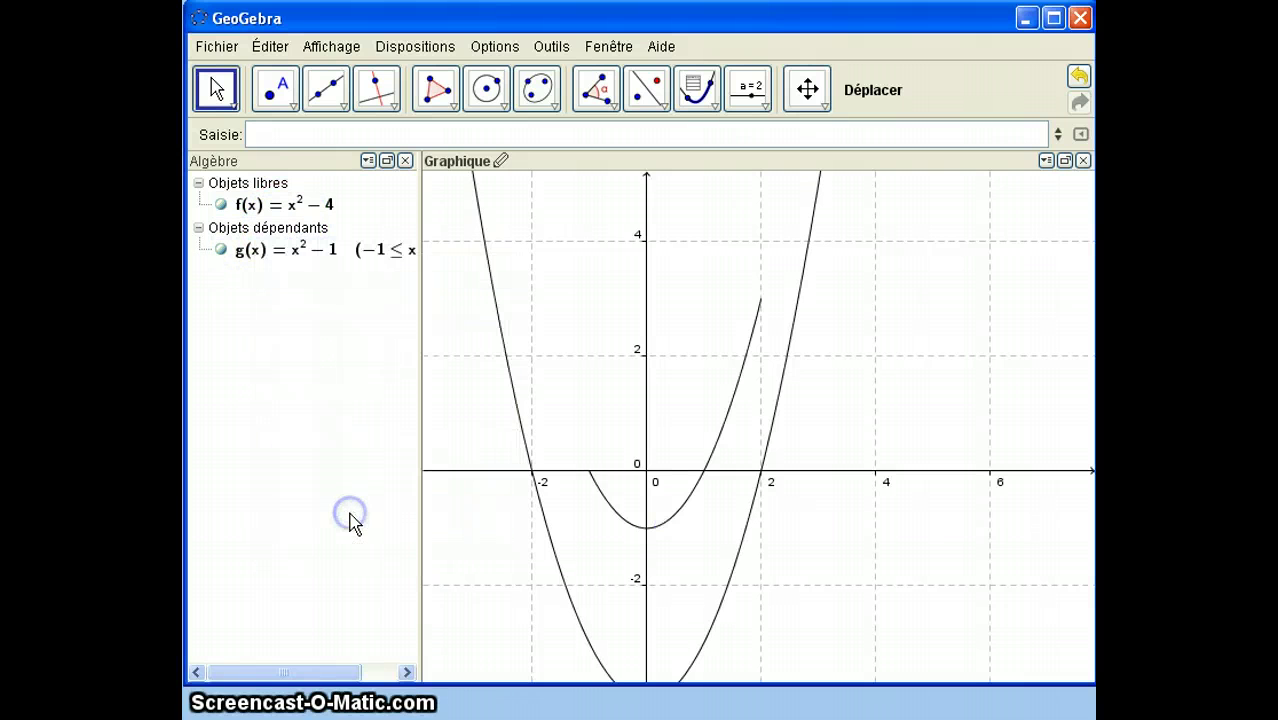
pyautogui.rightClick(362, 252)
pyautogui.click(382, 448)
# Step: Inspect the parabola f(x) = x² − 4 with the Inspecteur de fonction tool
pyautogui.click(300, 205)
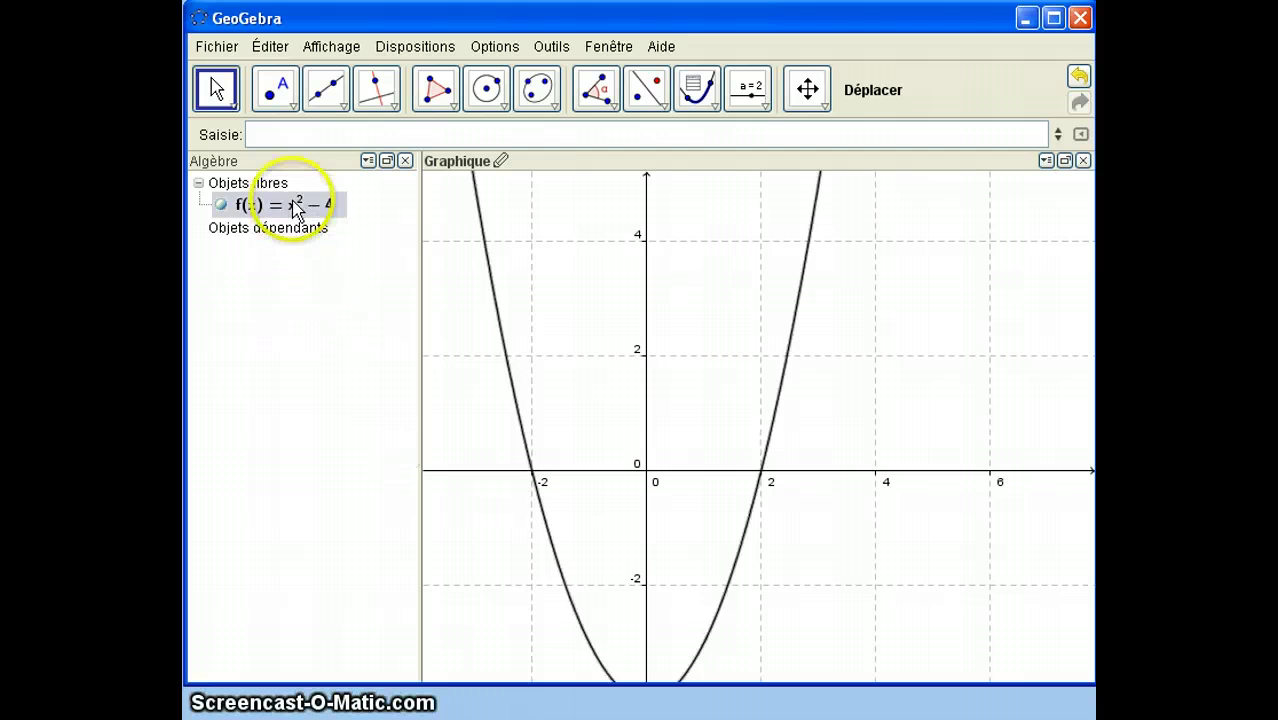
pyautogui.doubleClick(296, 208)
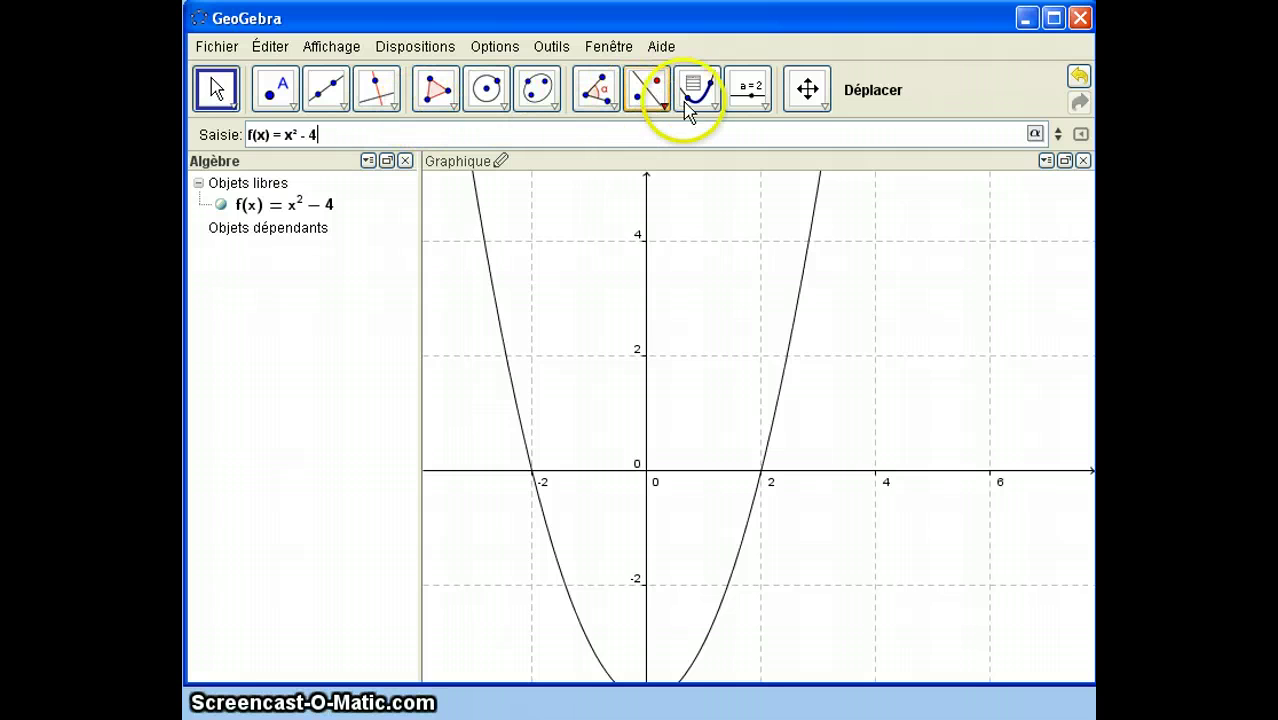
pyautogui.click(714, 112)
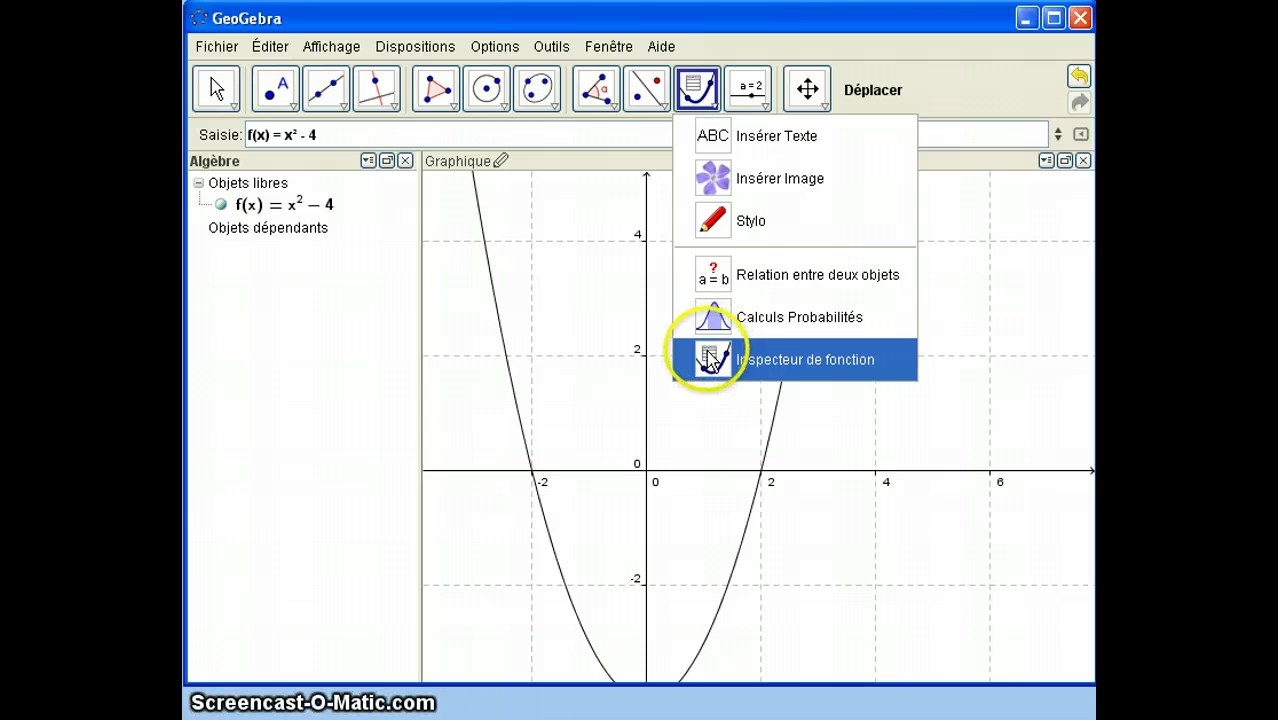
pyautogui.click(790, 359)
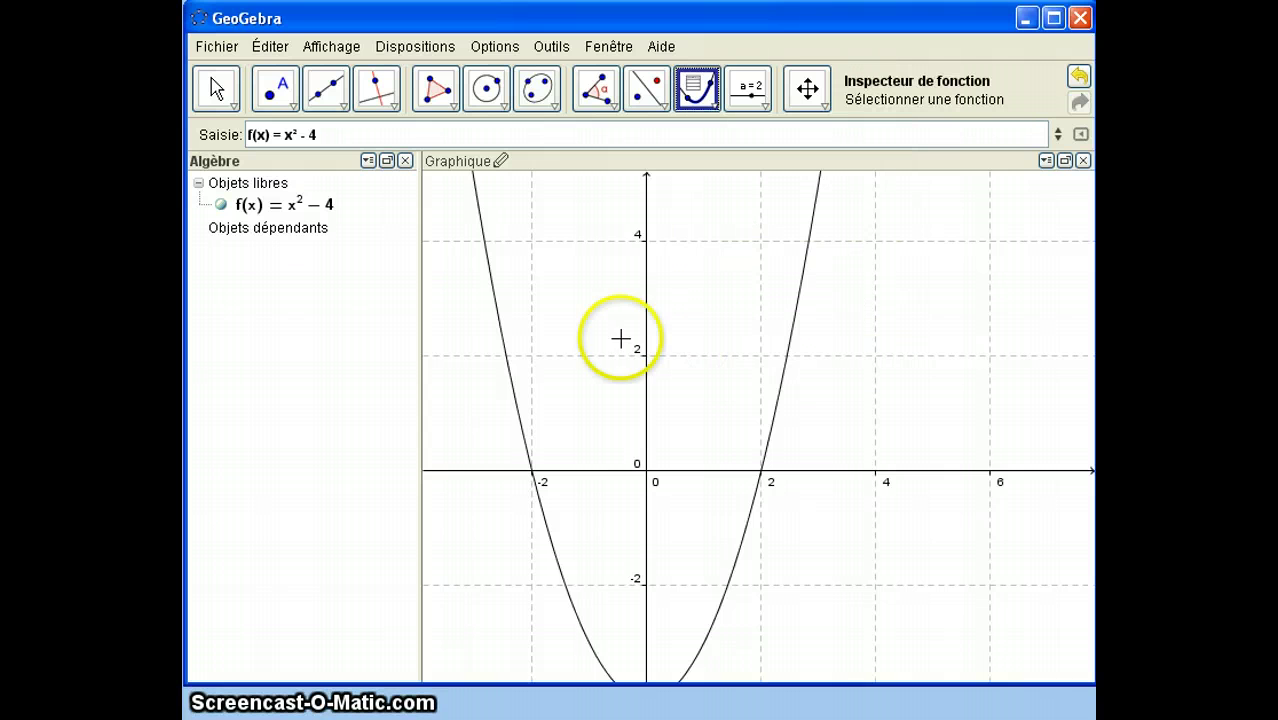
pyautogui.click(501, 318)
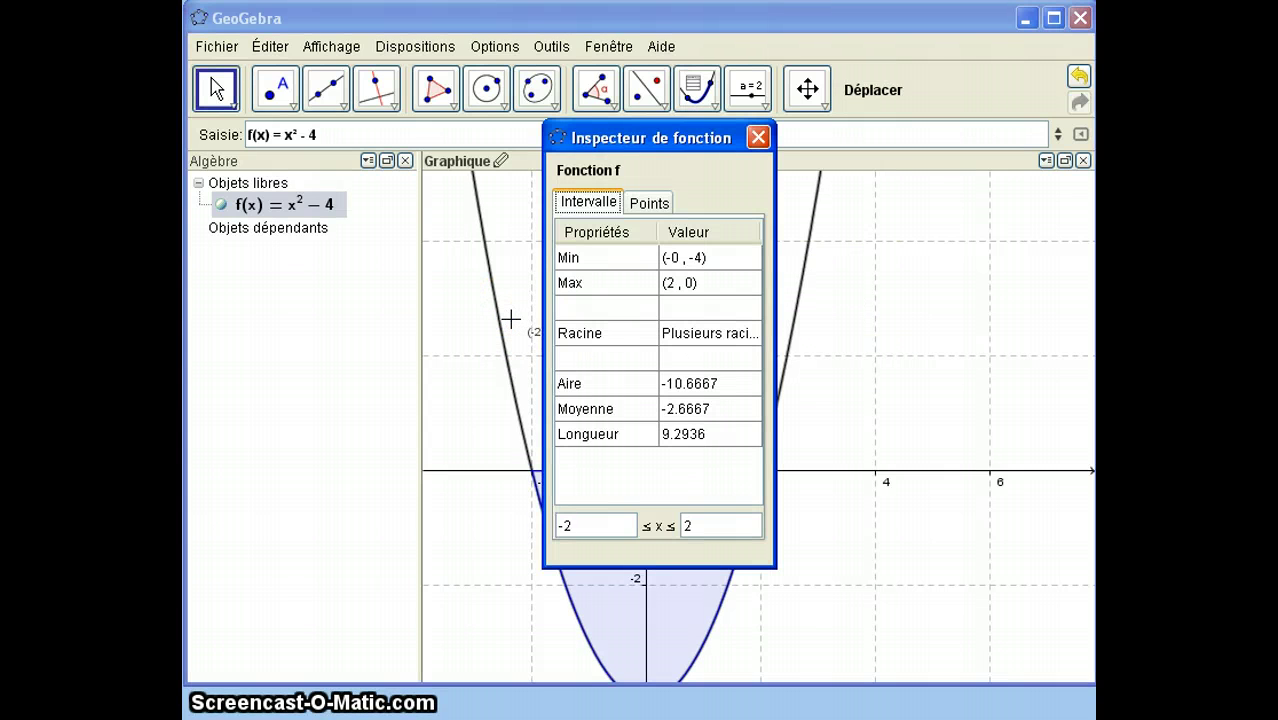
# Step: Move the function inspector clear of the parabola and set the interval's lower bound to -3
pyautogui.click(998, 363)
pyautogui.scroll(2, 987, 354)
pyautogui.scroll(-3, 987, 354)
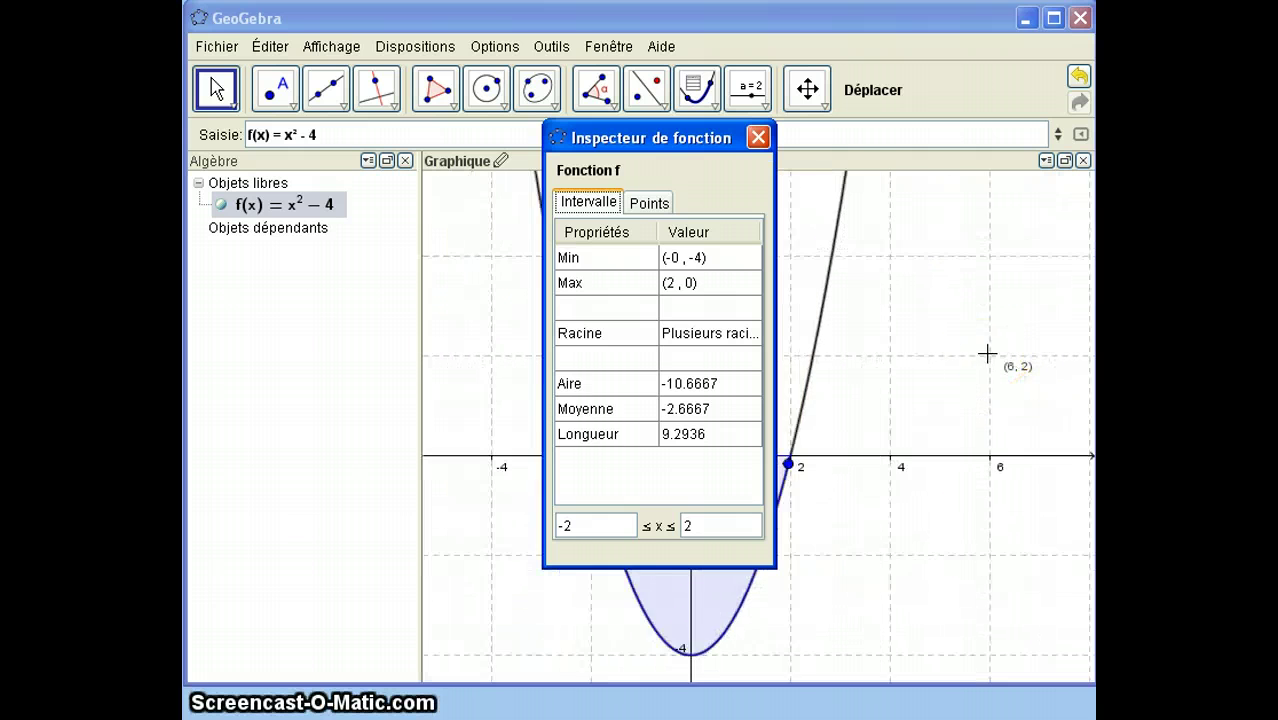
pyautogui.scroll(-1, 987, 354)
pyautogui.scroll(1, 984, 357)
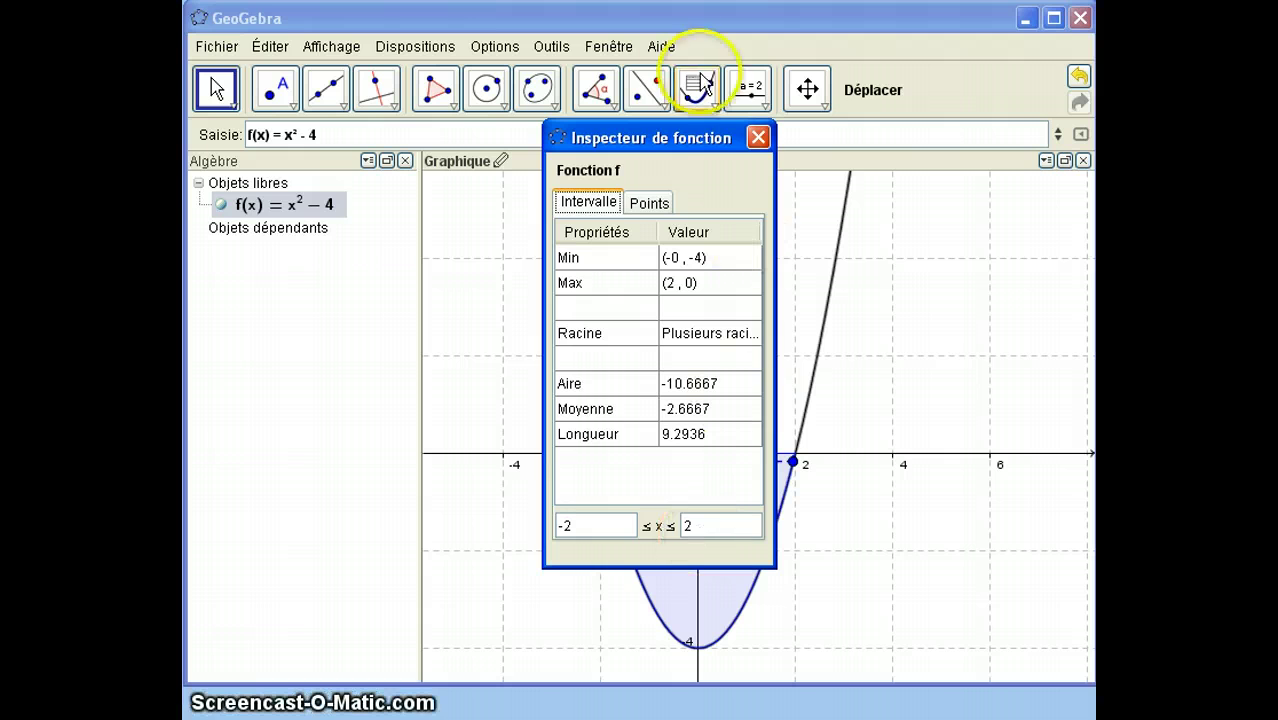
pyautogui.moveTo(660, 137); pyautogui.dragTo(380, 129)
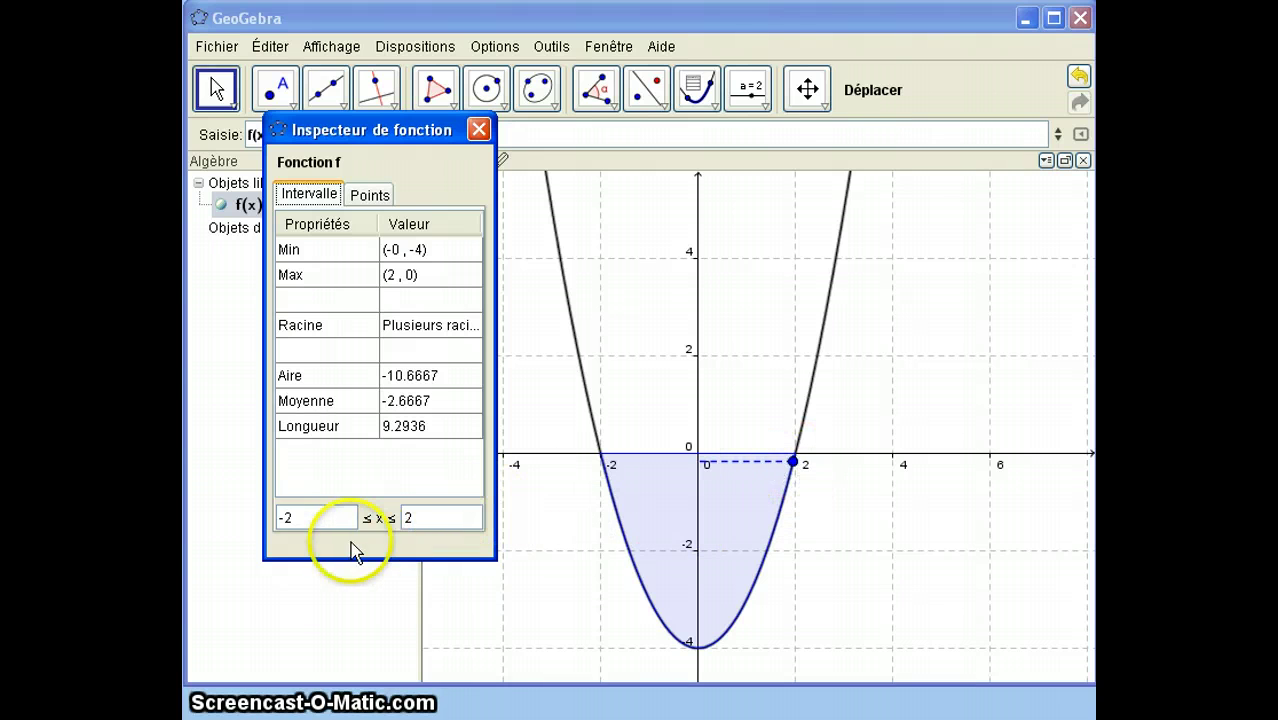
pyautogui.click(306, 517)
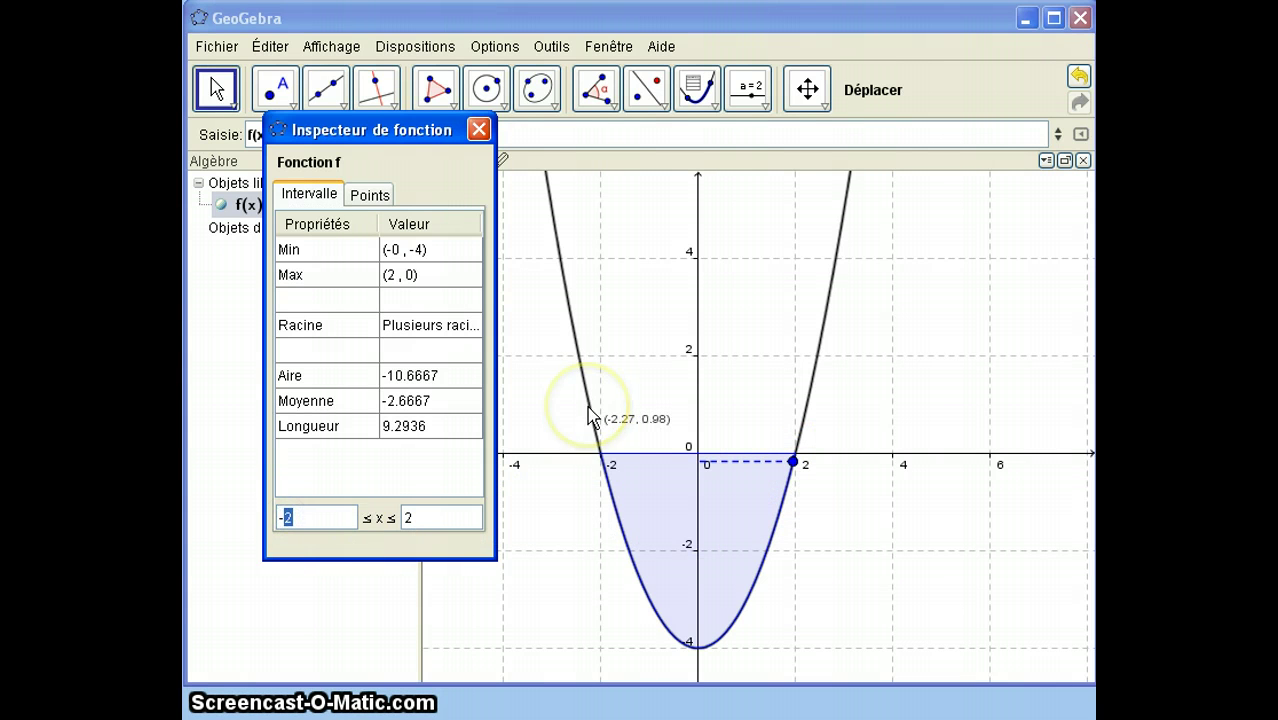
pyautogui.write('--3')
pyautogui.press('Left')
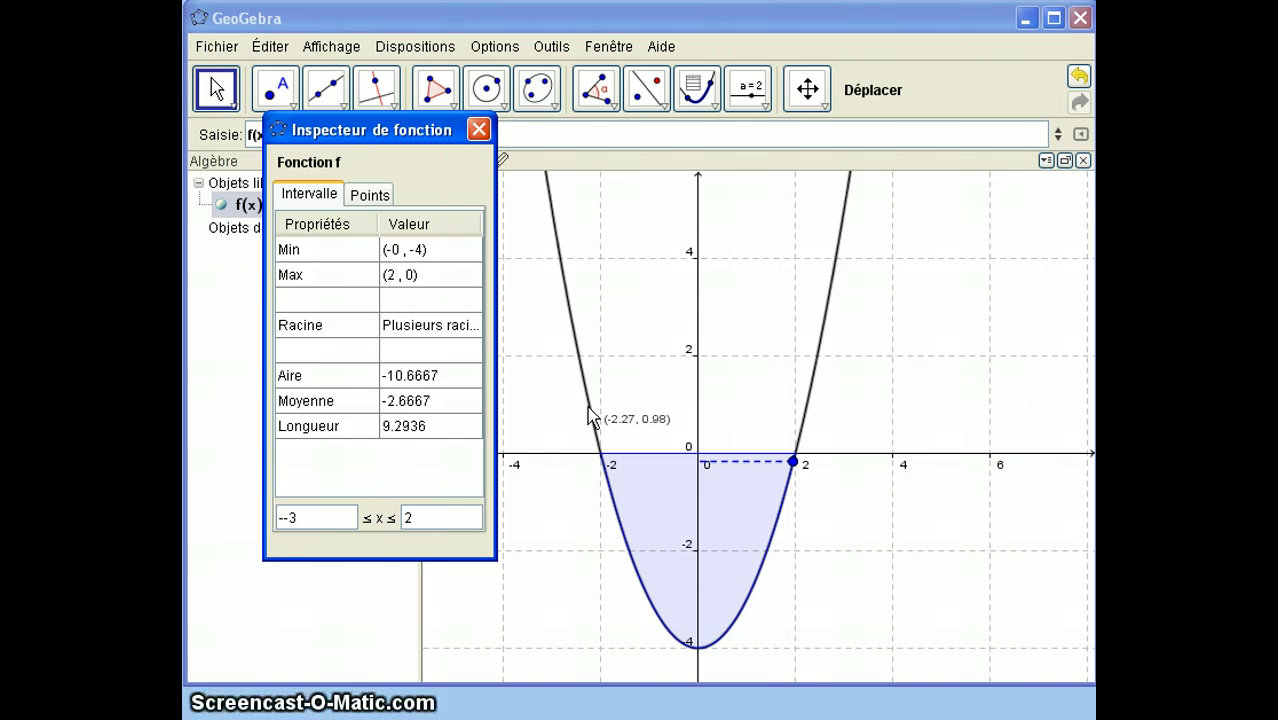
pyautogui.press('Return')
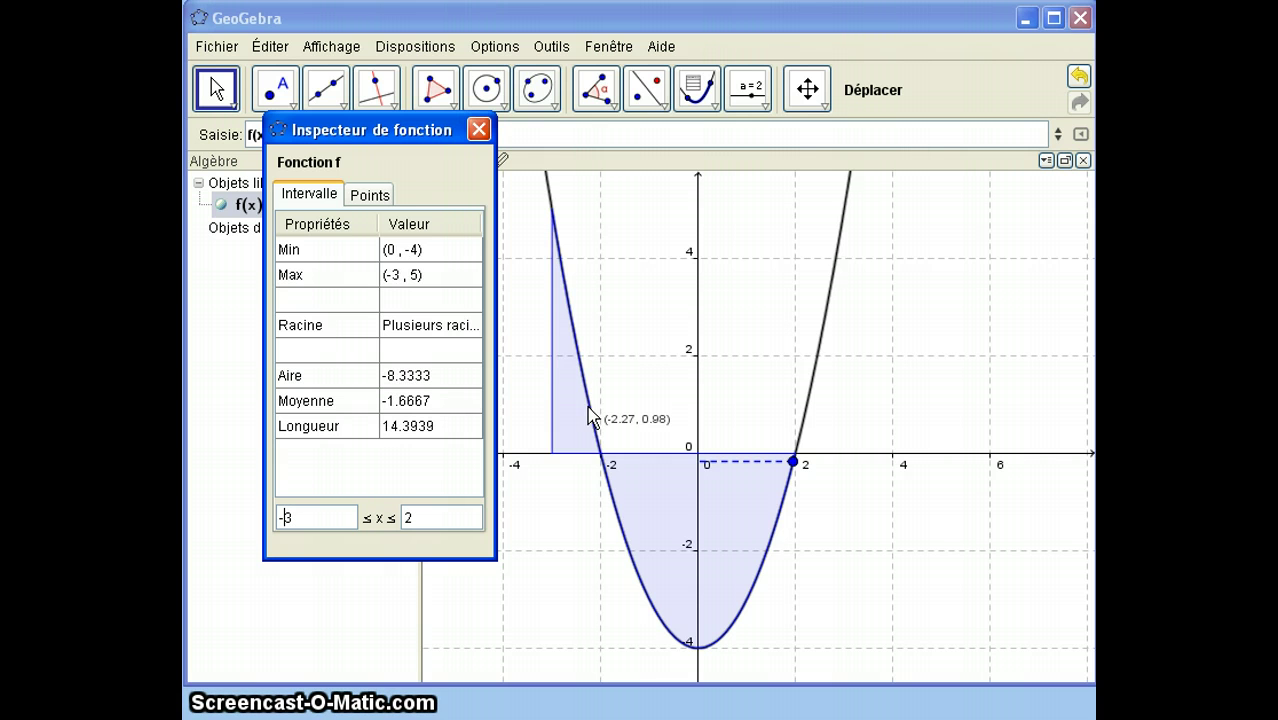
# Step: Switch the inspector to point values and slide the inspected point along the curve to about x = 0.9
pyautogui.click(552, 222)
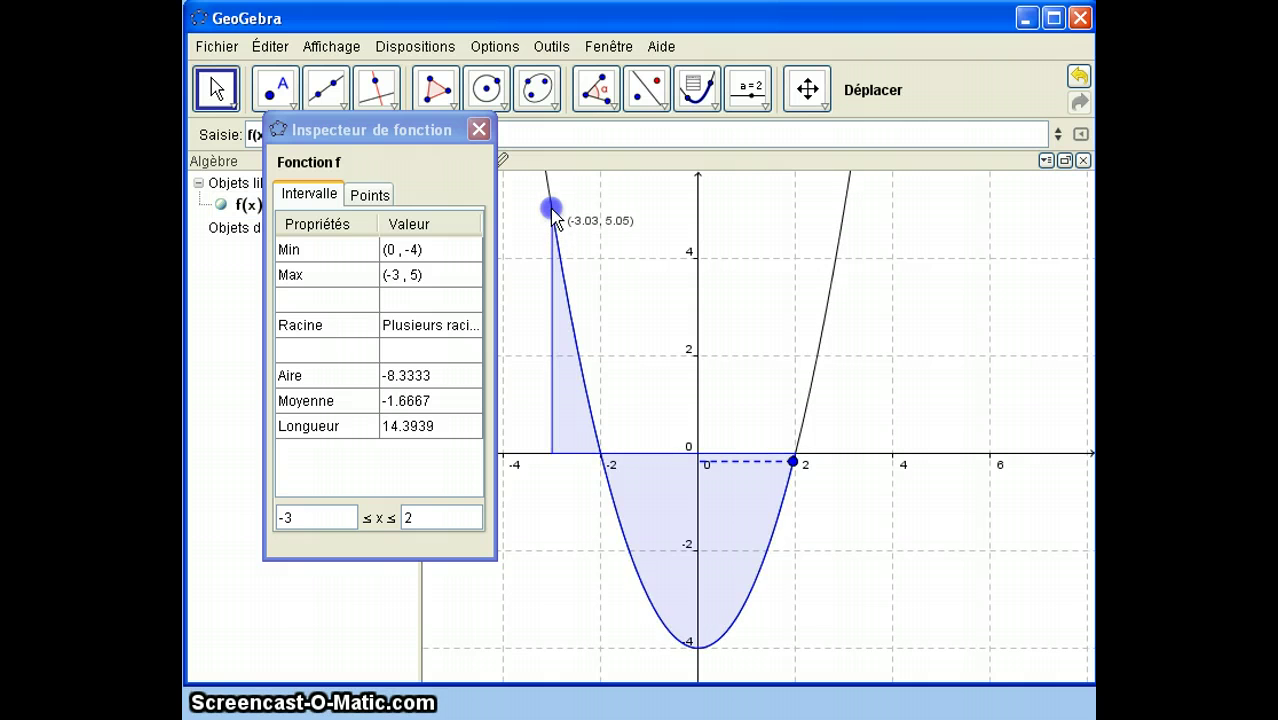
pyautogui.moveTo(793, 461); pyautogui.dragTo(788, 490)
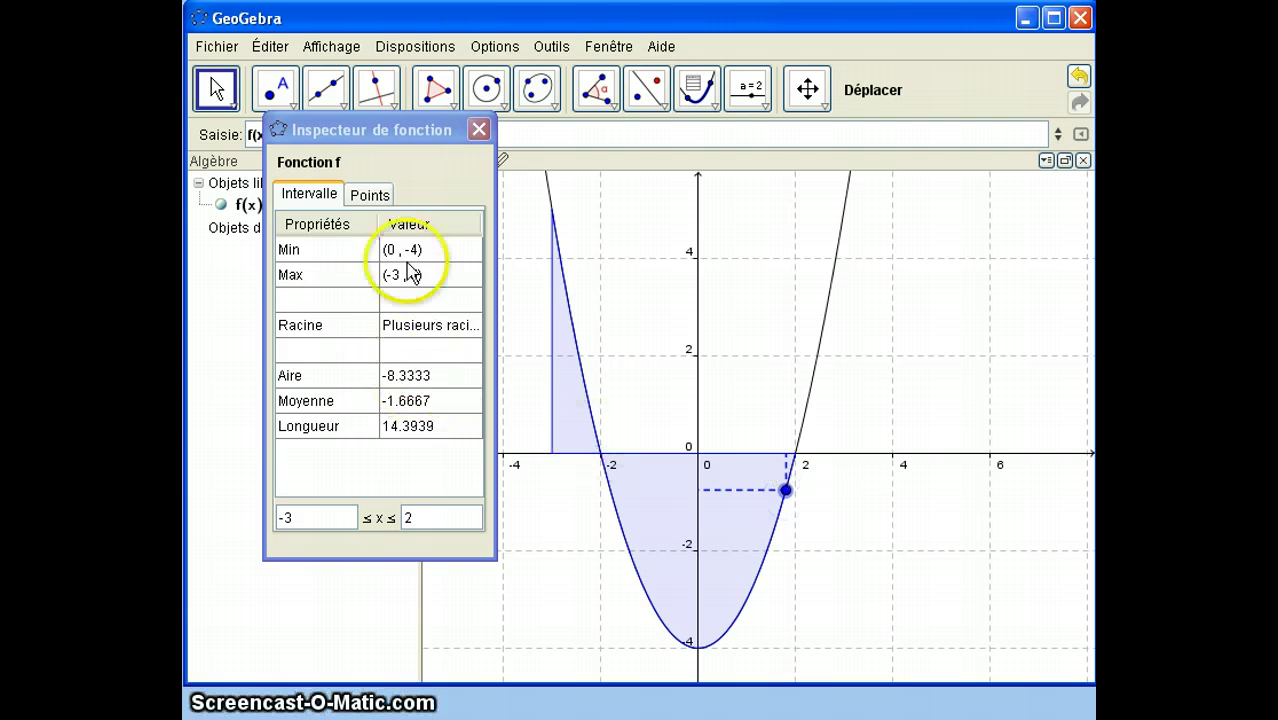
pyautogui.click(357, 200)
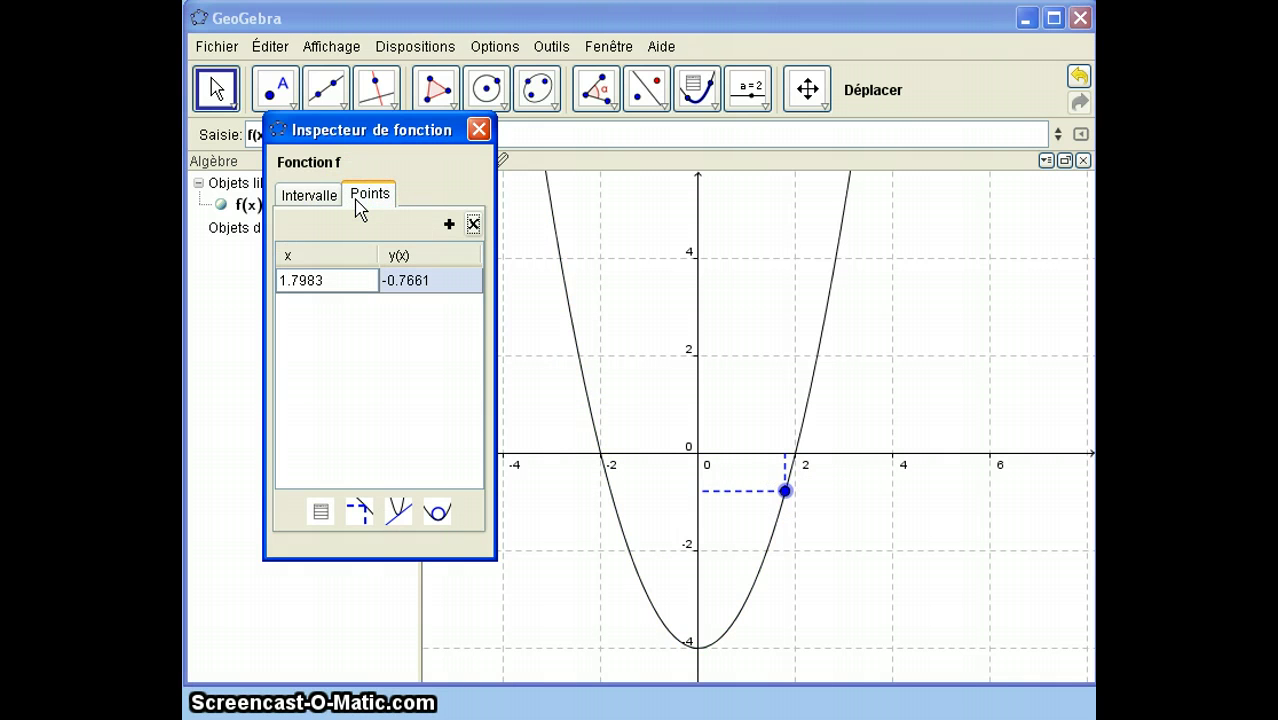
pyautogui.moveTo(785, 491); pyautogui.dragTo(746, 628)
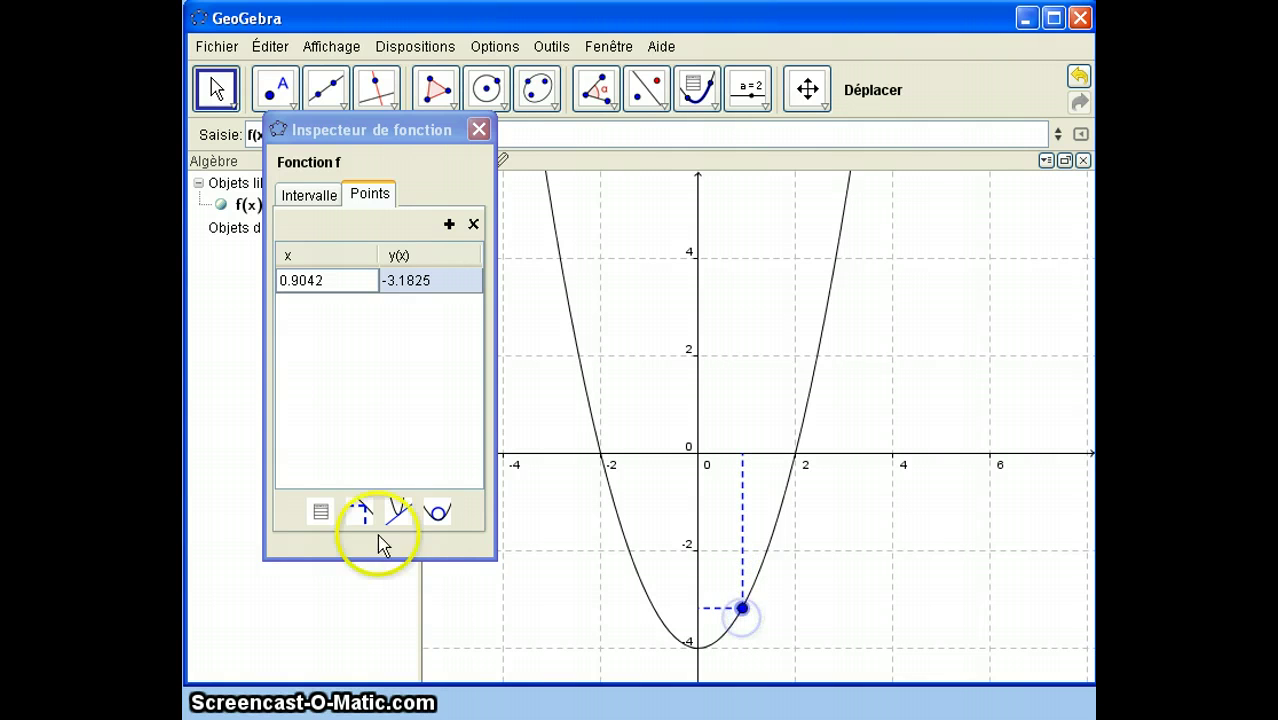
# Step: Show the inspector's table of values for f and set its step (Pas) to 1
pyautogui.click(318, 514)
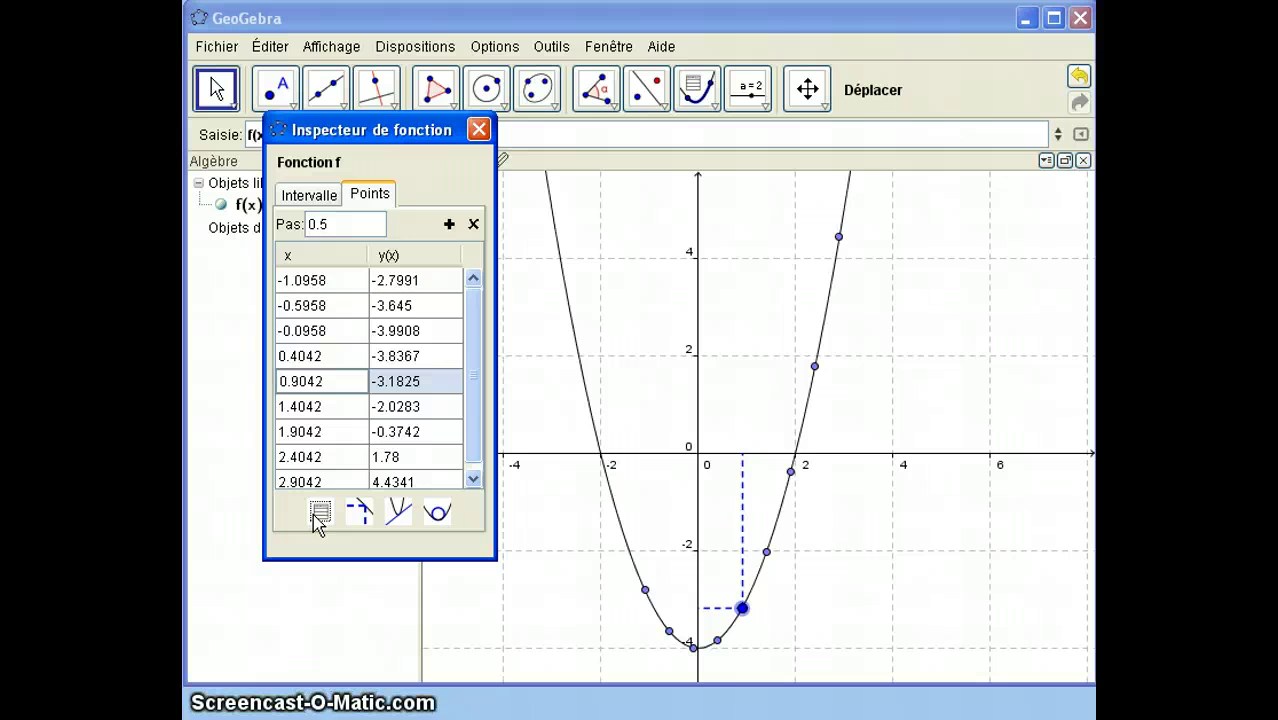
pyautogui.moveTo(338, 231); pyautogui.dragTo(287, 221)
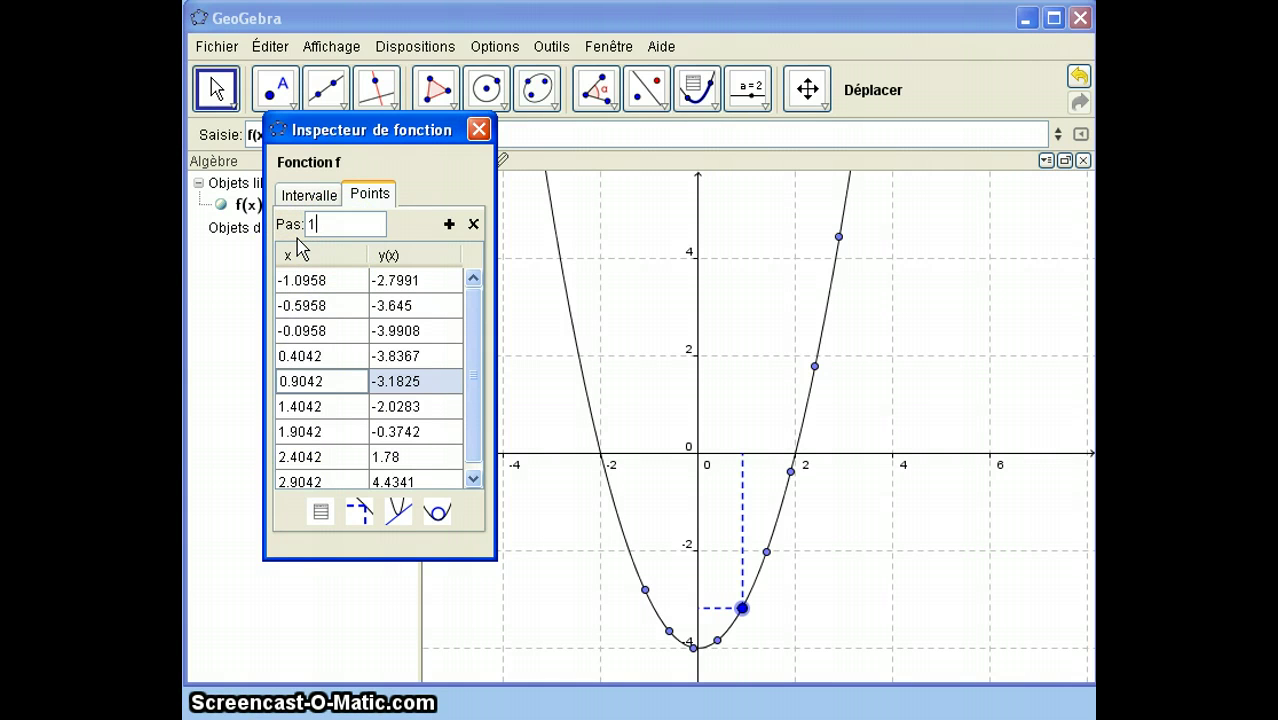
pyautogui.press('Return')
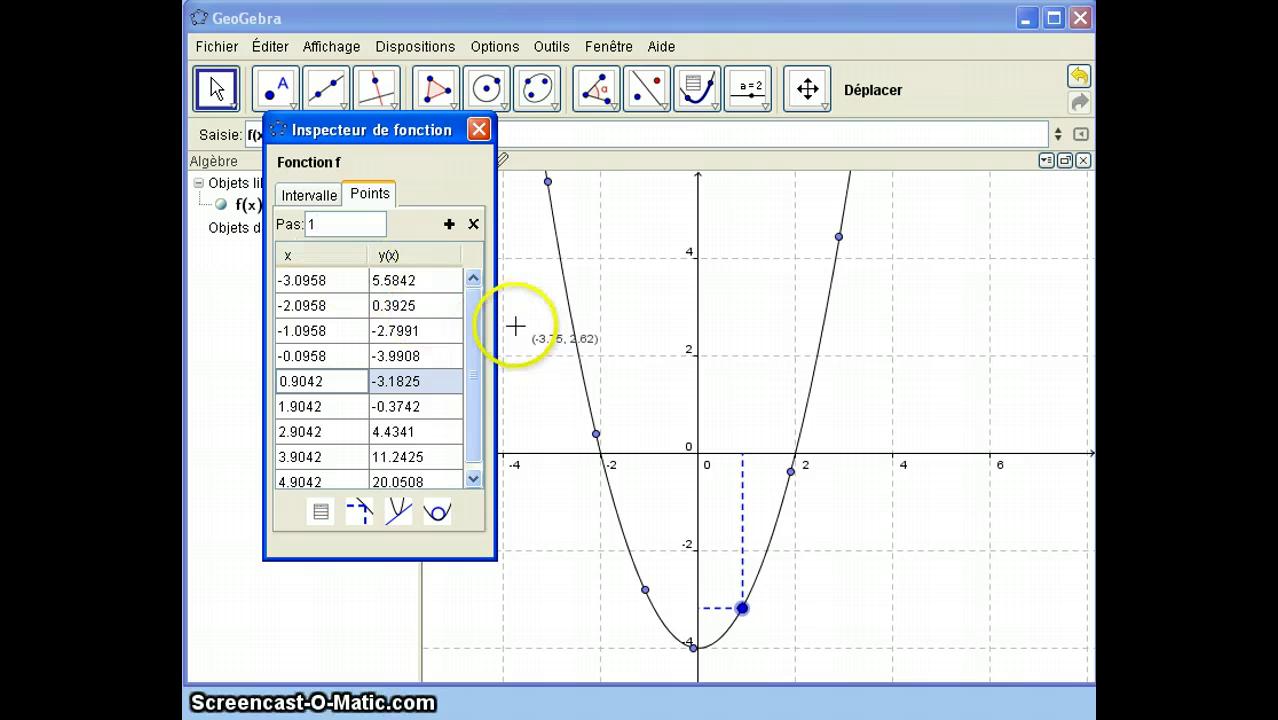
# Step: Add a Dérivée column to the inspector's table of values
pyautogui.click(449, 224)
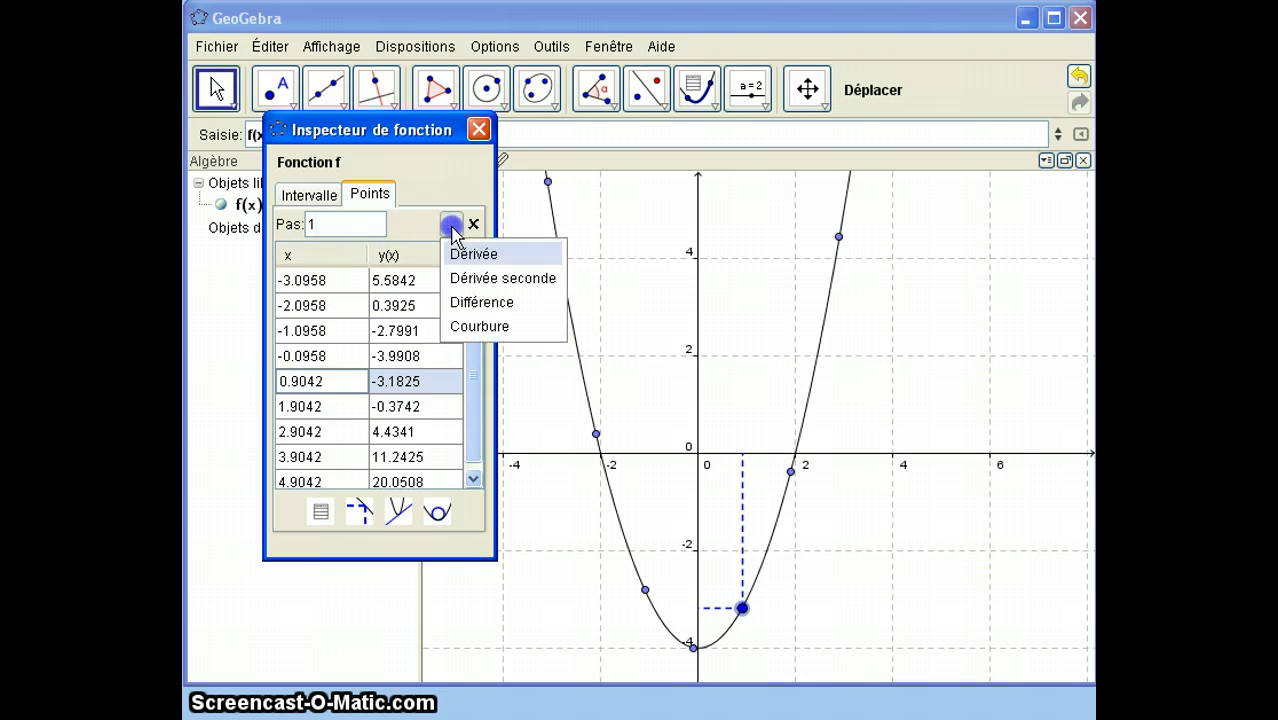
pyautogui.click(469, 281)
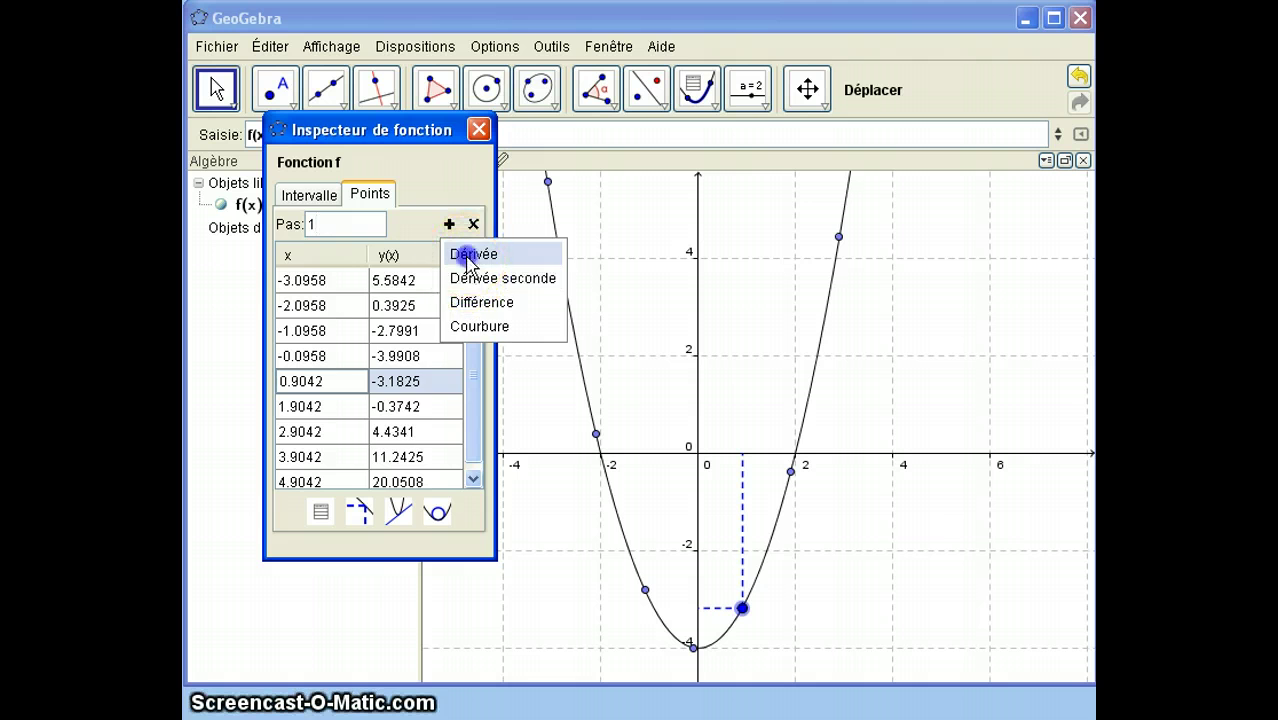
pyautogui.click(466, 253)
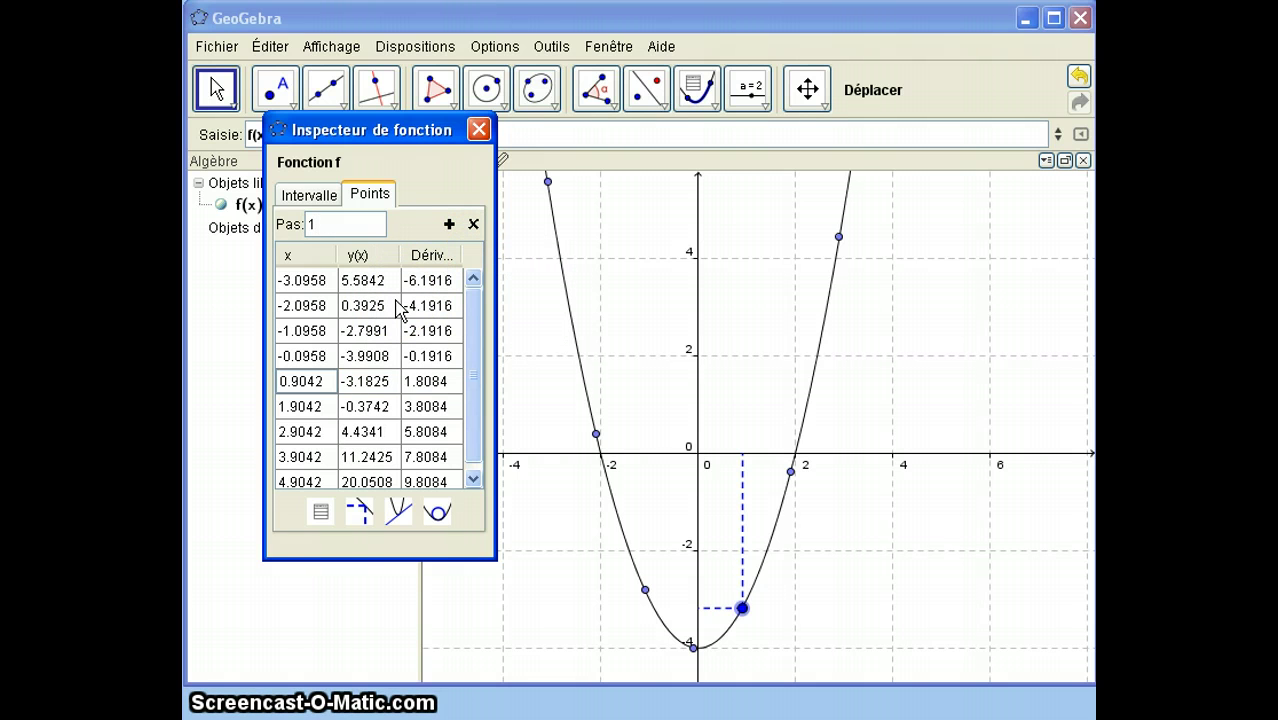
# Step: Return to the interval properties and slide the interval's upper end out to about x = 2.86, and back to about x = -0.63
pyautogui.click(308, 196)
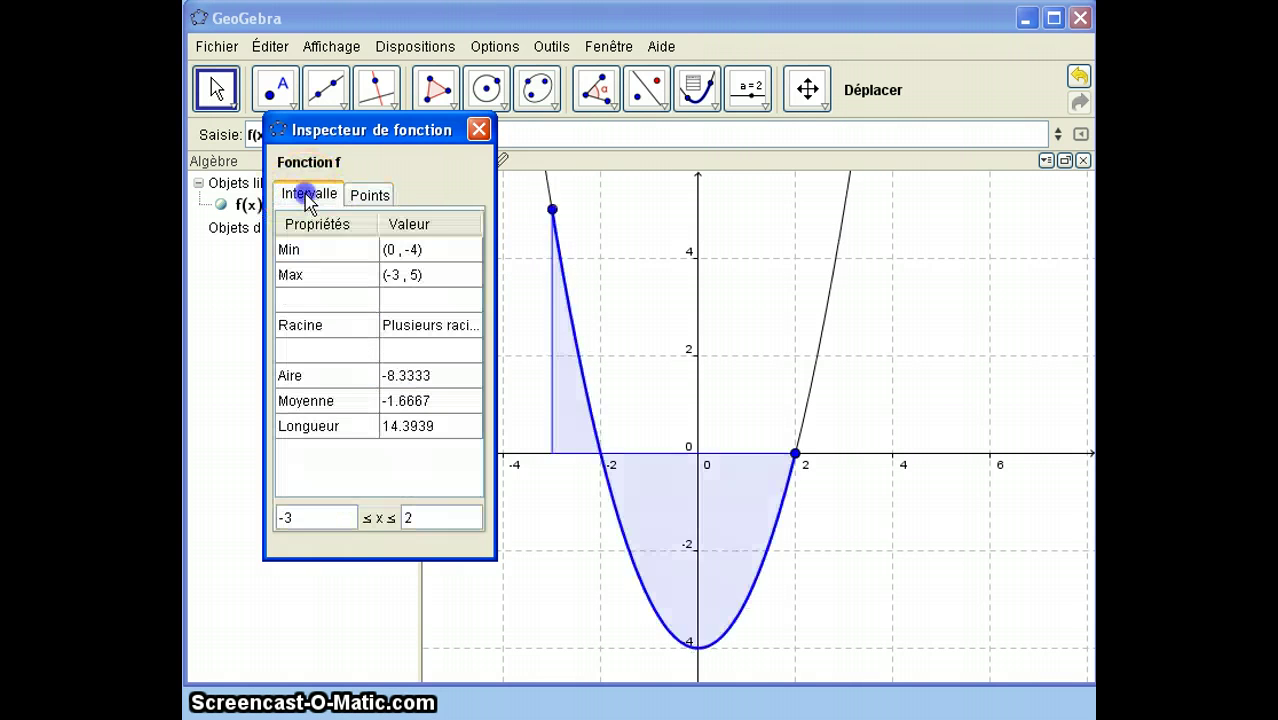
pyautogui.click(338, 228)
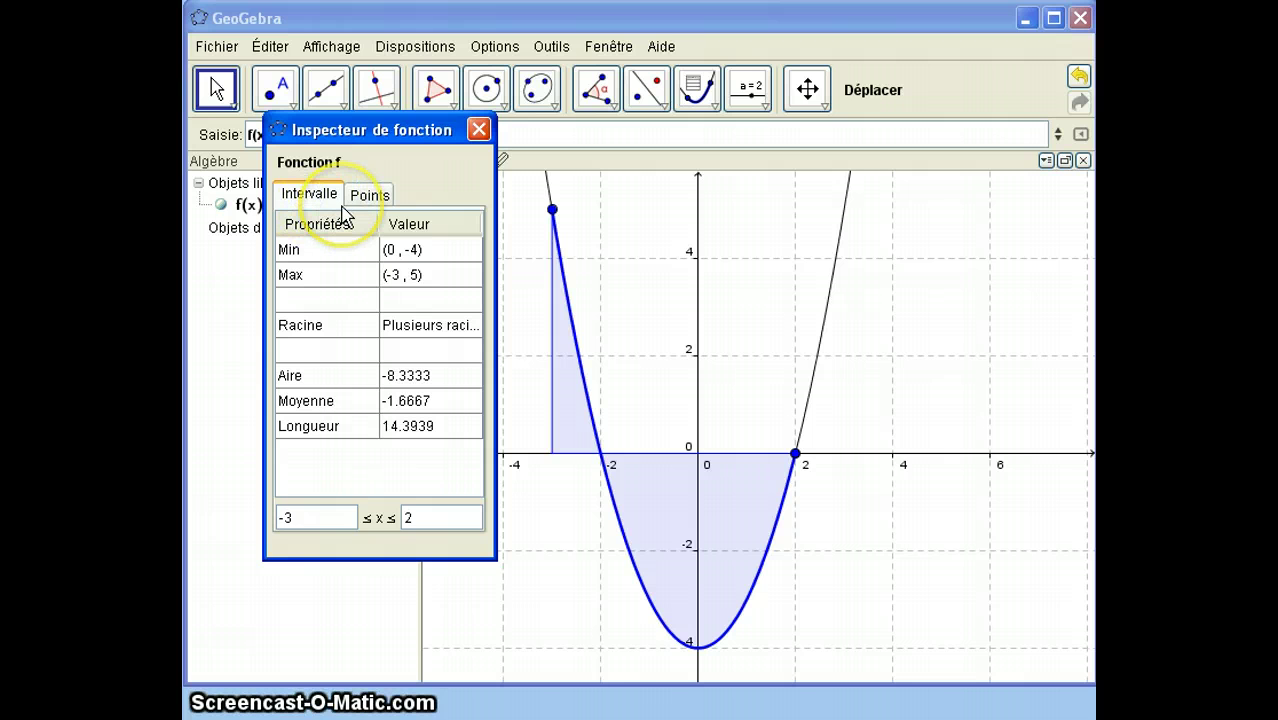
pyautogui.click(797, 453)
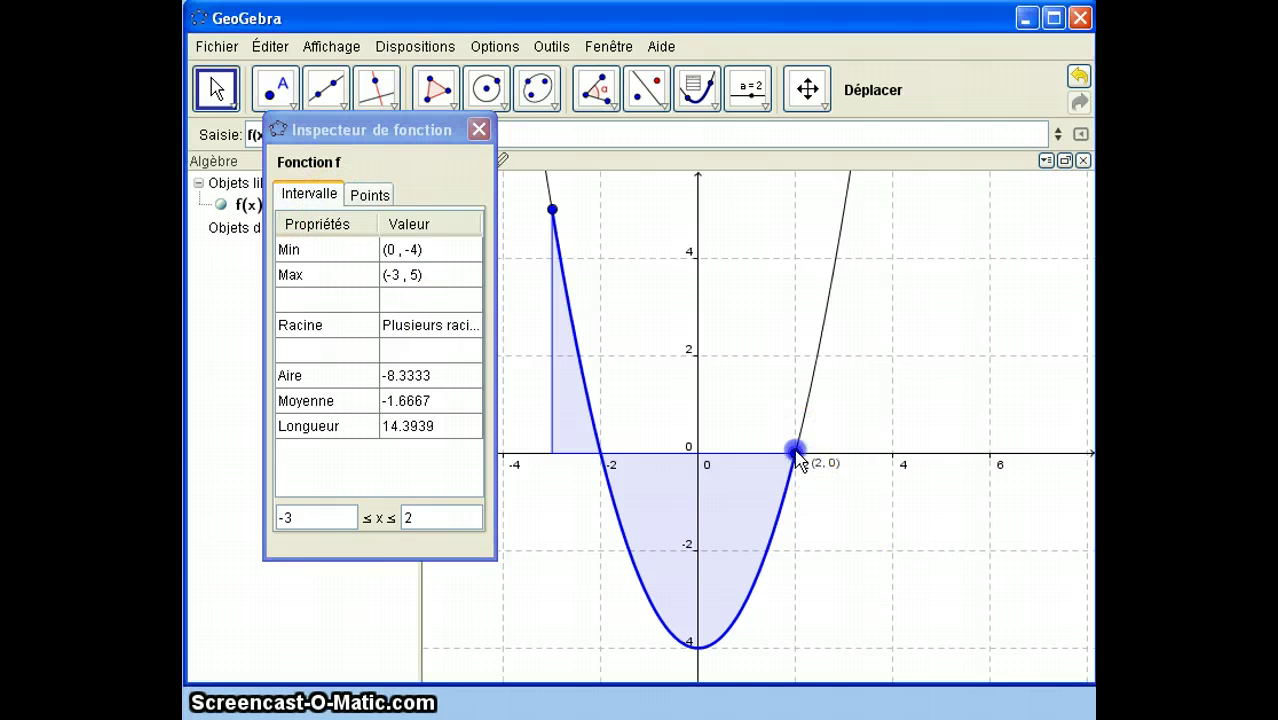
pyautogui.moveTo(800, 455); pyautogui.dragTo(840, 368)
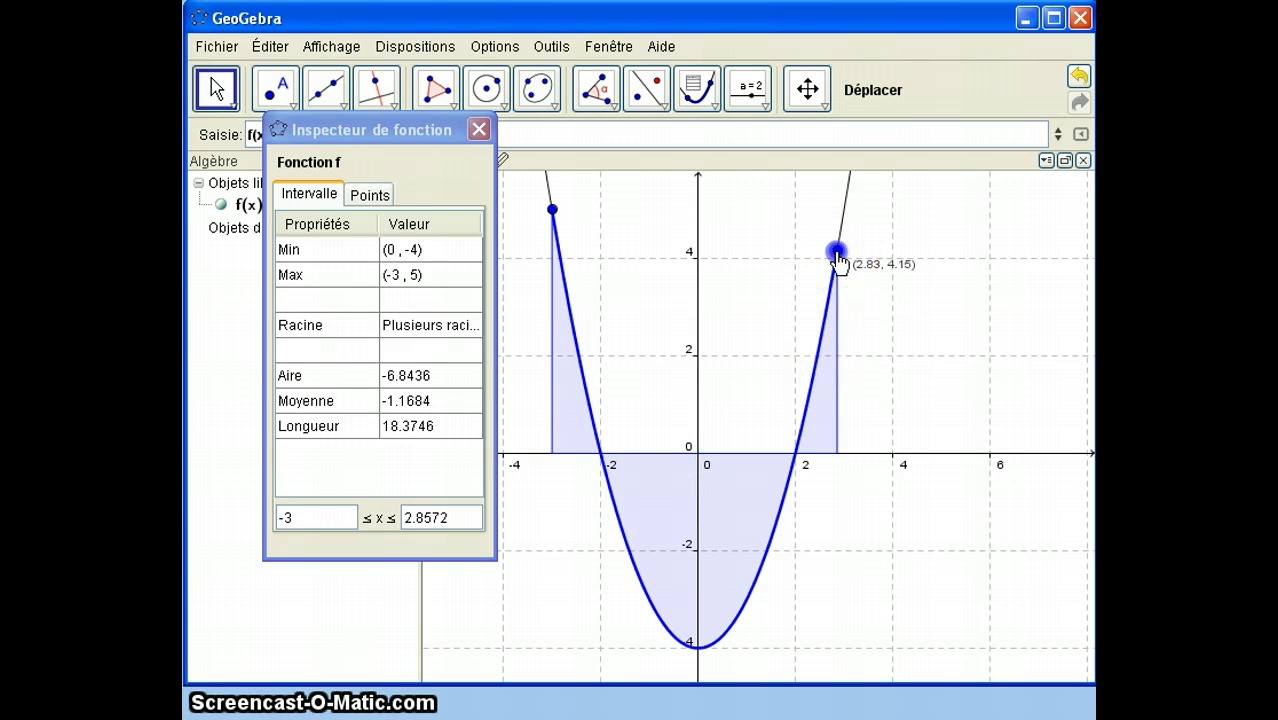
pyautogui.moveTo(836, 254); pyautogui.dragTo(670, 472)
# Step: Slide the interval's upper end to about x = 2.36 and move its lower end along the curve
pyautogui.click(548, 277)
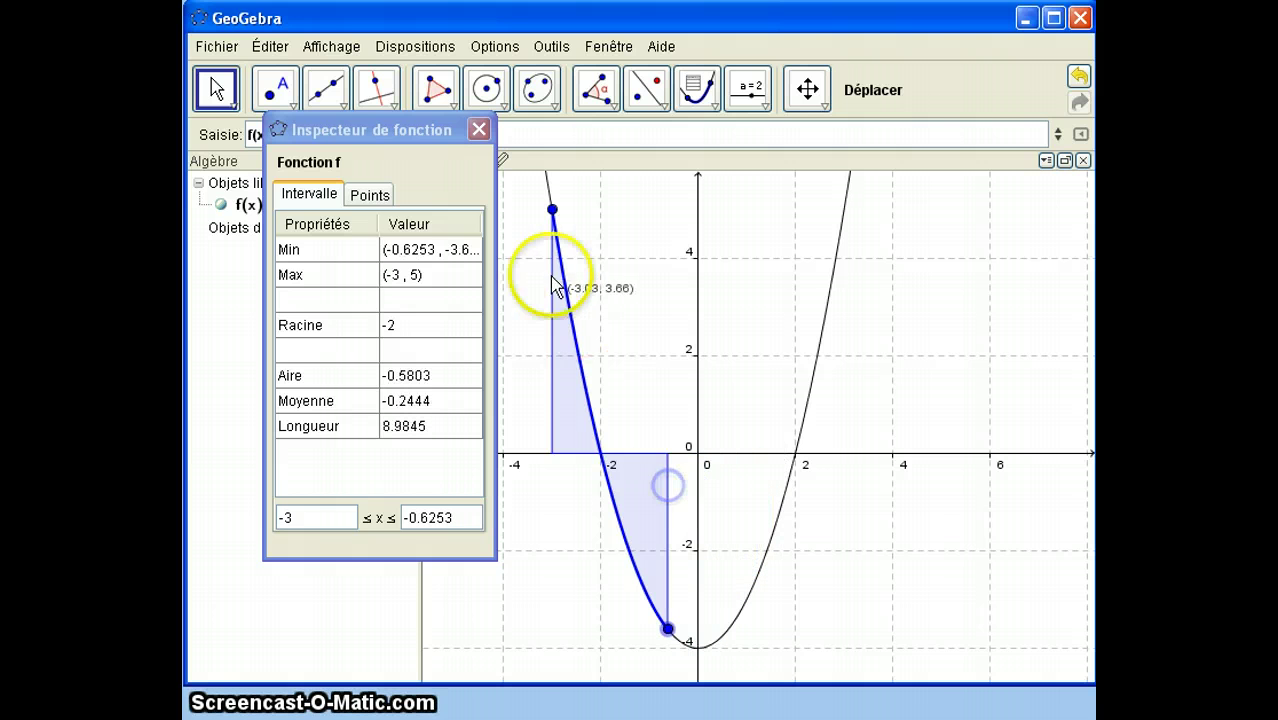
pyautogui.click(595, 476)
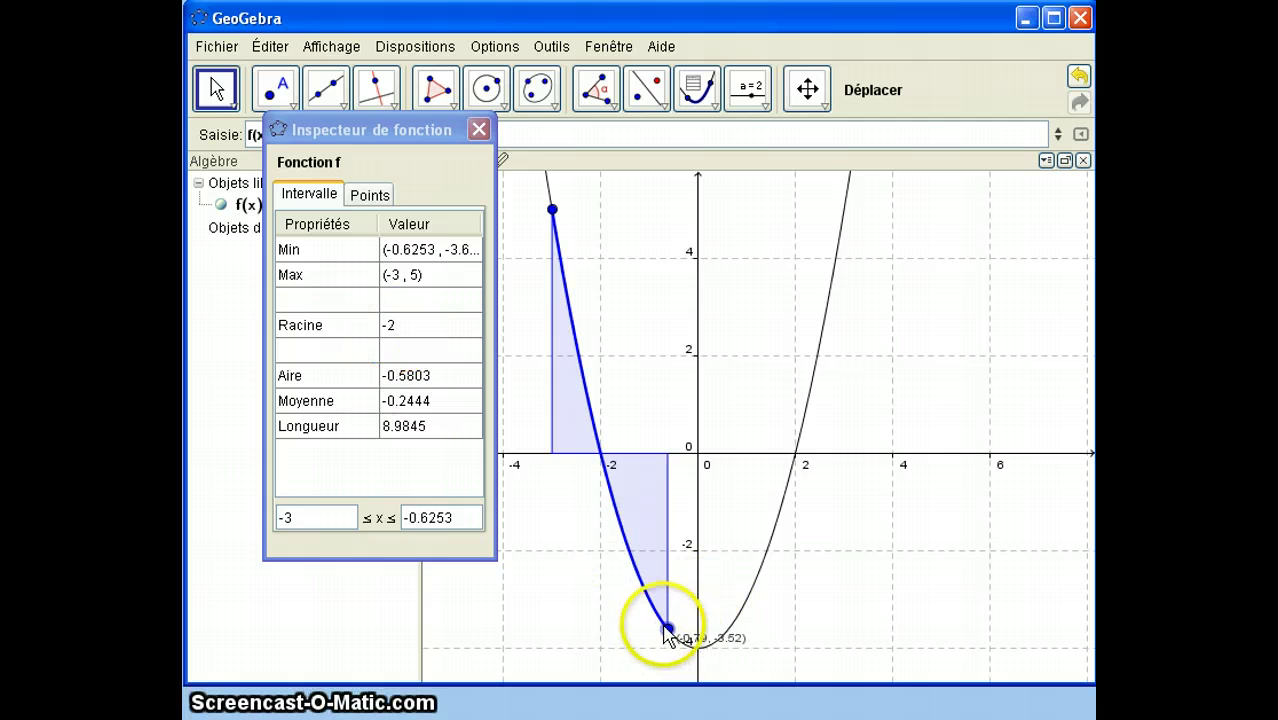
pyautogui.moveTo(664, 630); pyautogui.dragTo(815, 530)
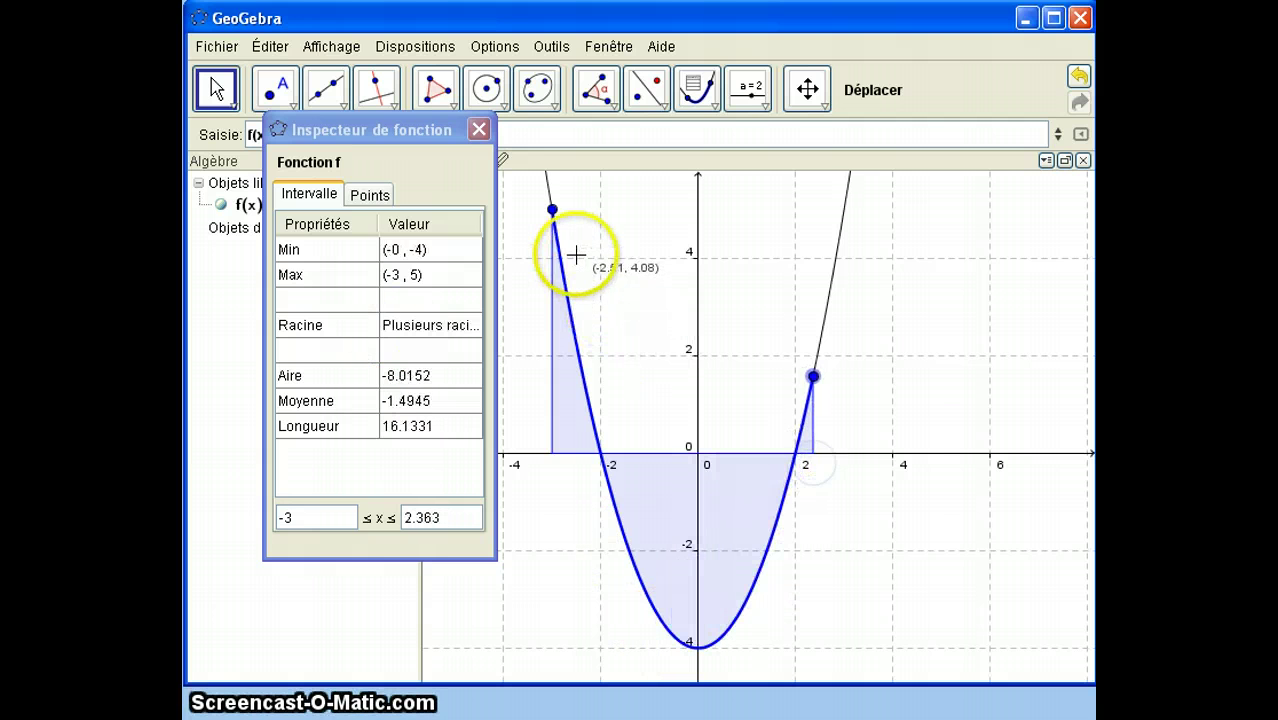
pyautogui.moveTo(552, 210); pyautogui.dragTo(737, 553)
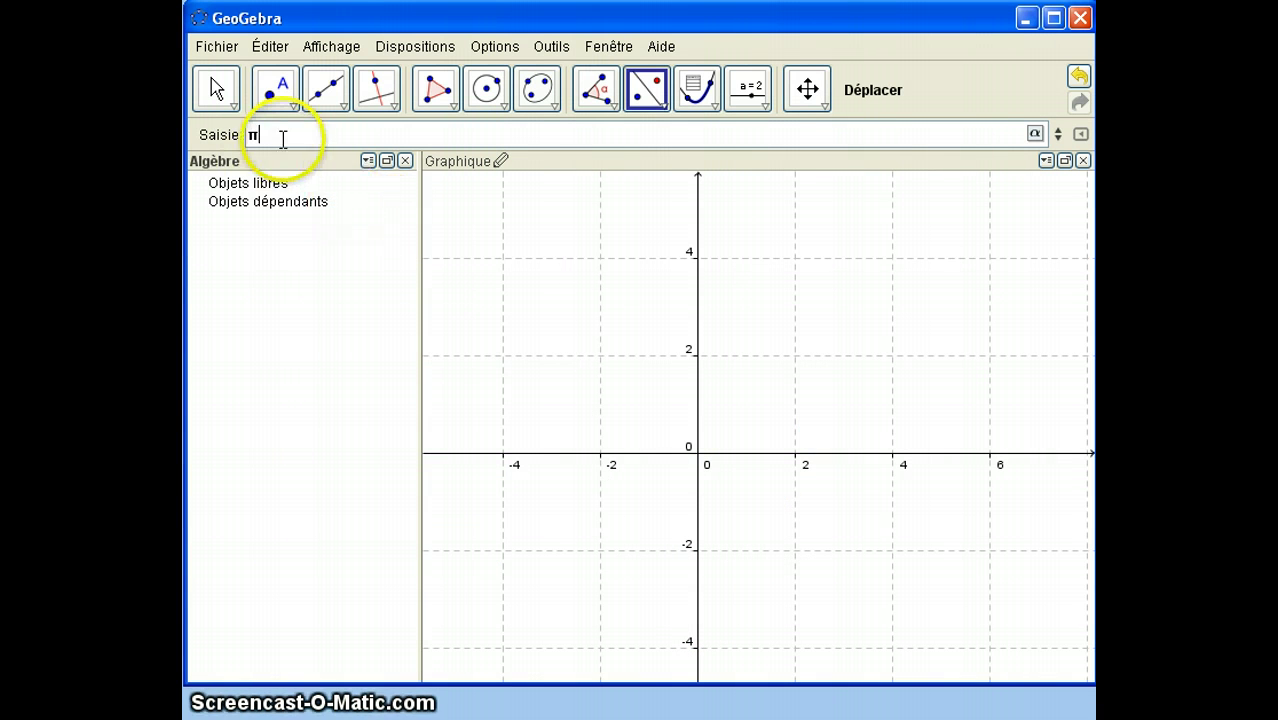
# Step: Create a vector from the origin by entering a=(1,2)
pyautogui.click(275, 135)
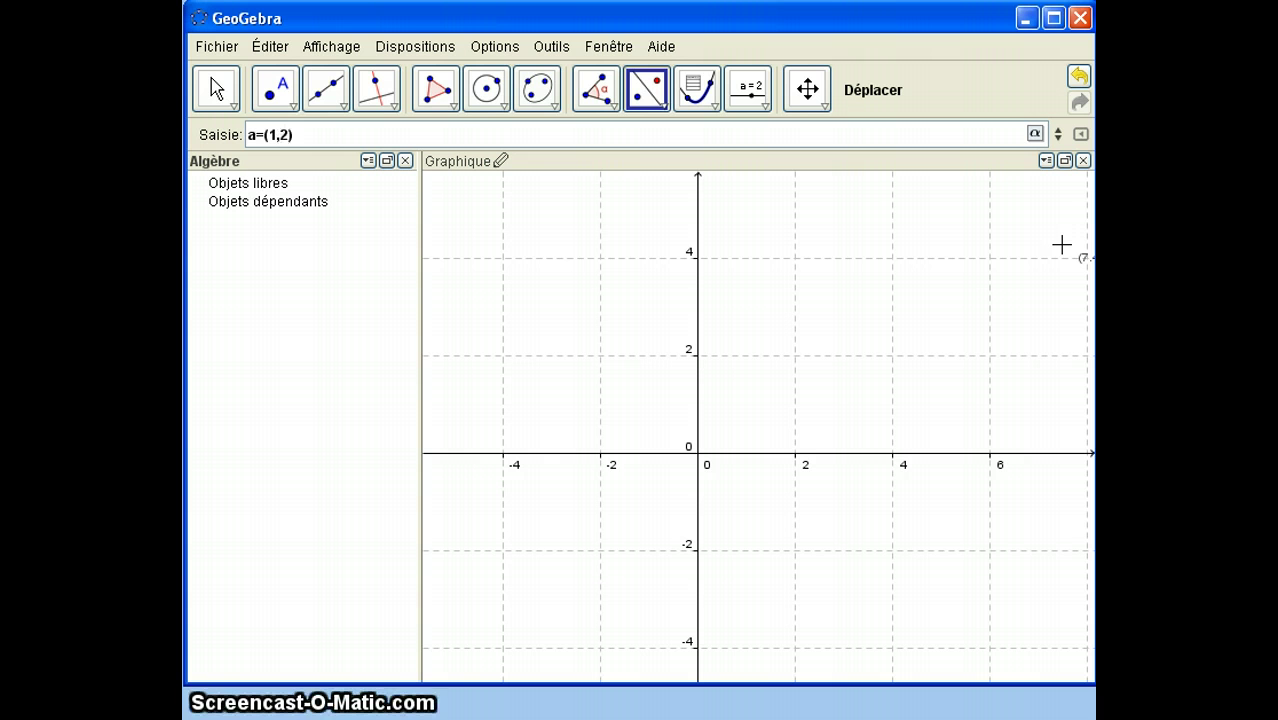
pyautogui.press('Return')
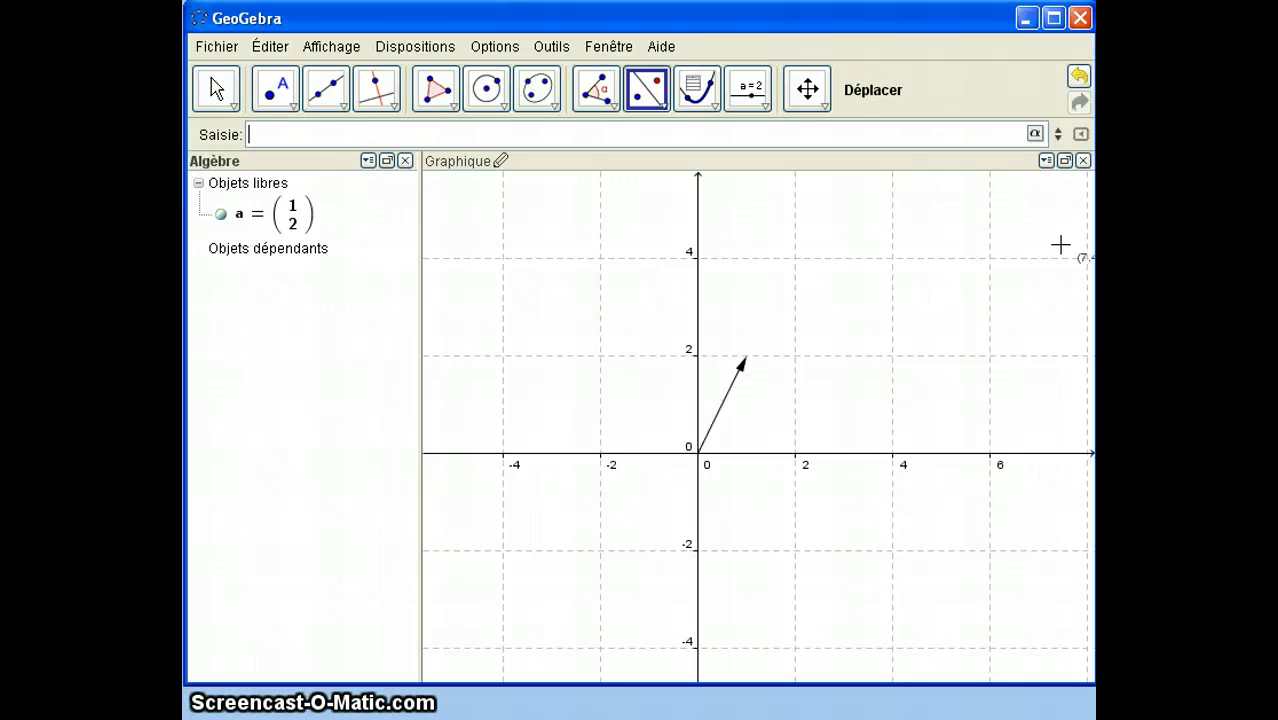
pyautogui.click(268, 222)
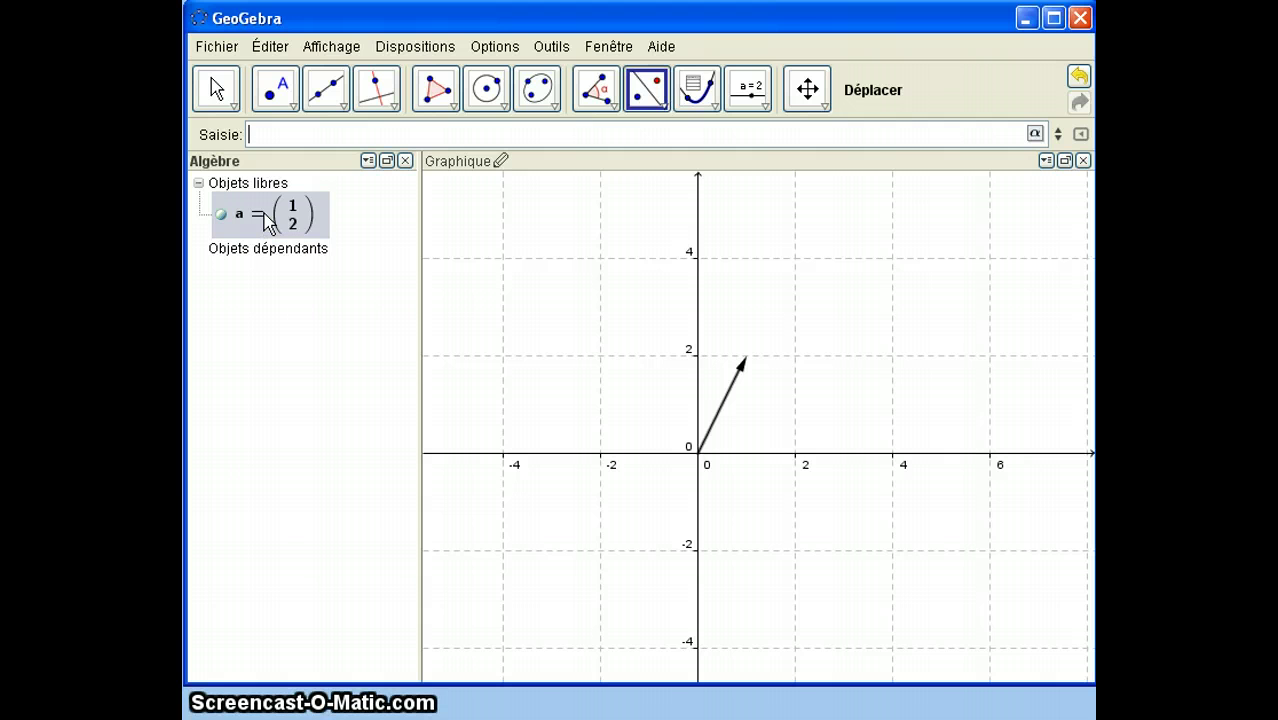
pyautogui.rightClick(268, 222)
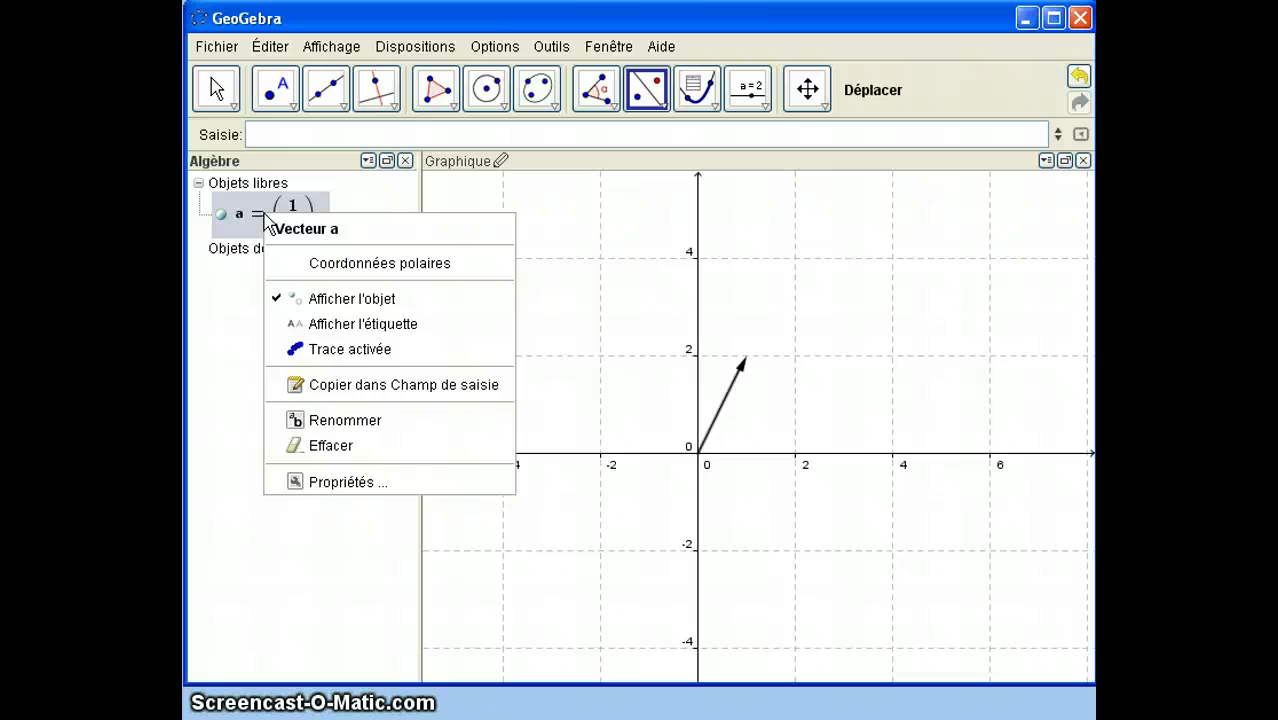
pyautogui.click(345, 420)
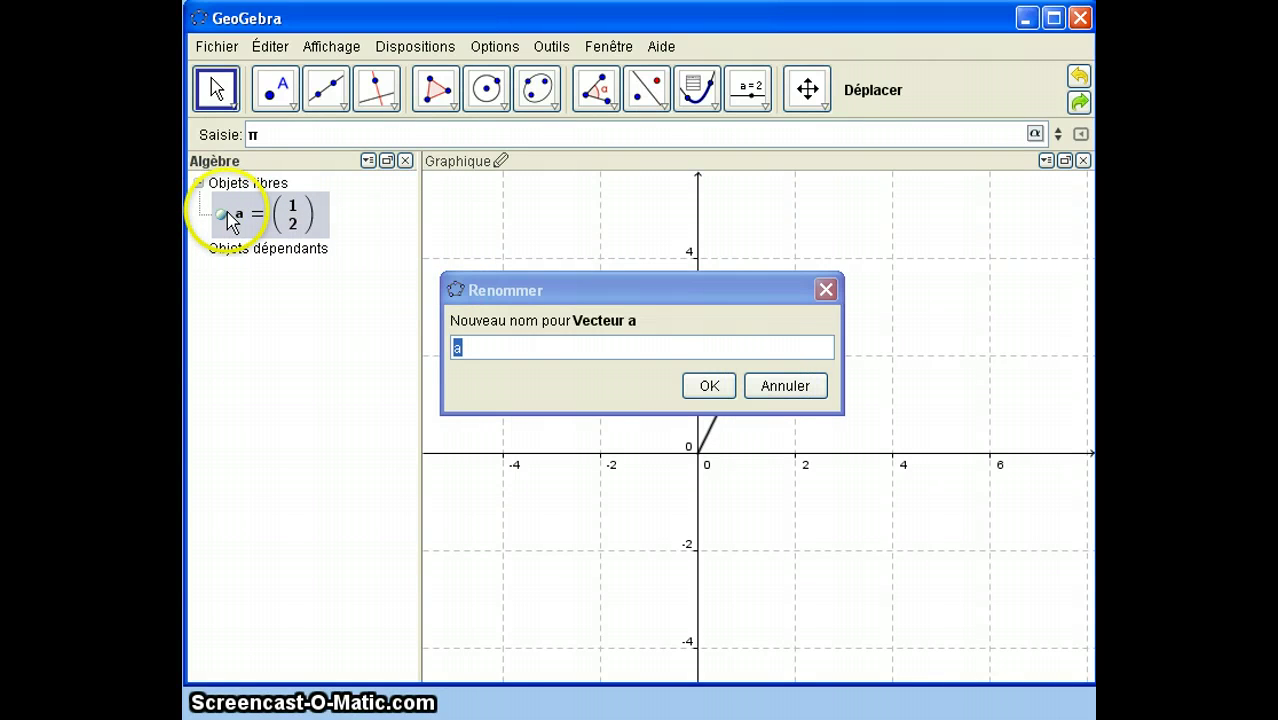
pyautogui.click(479, 346)
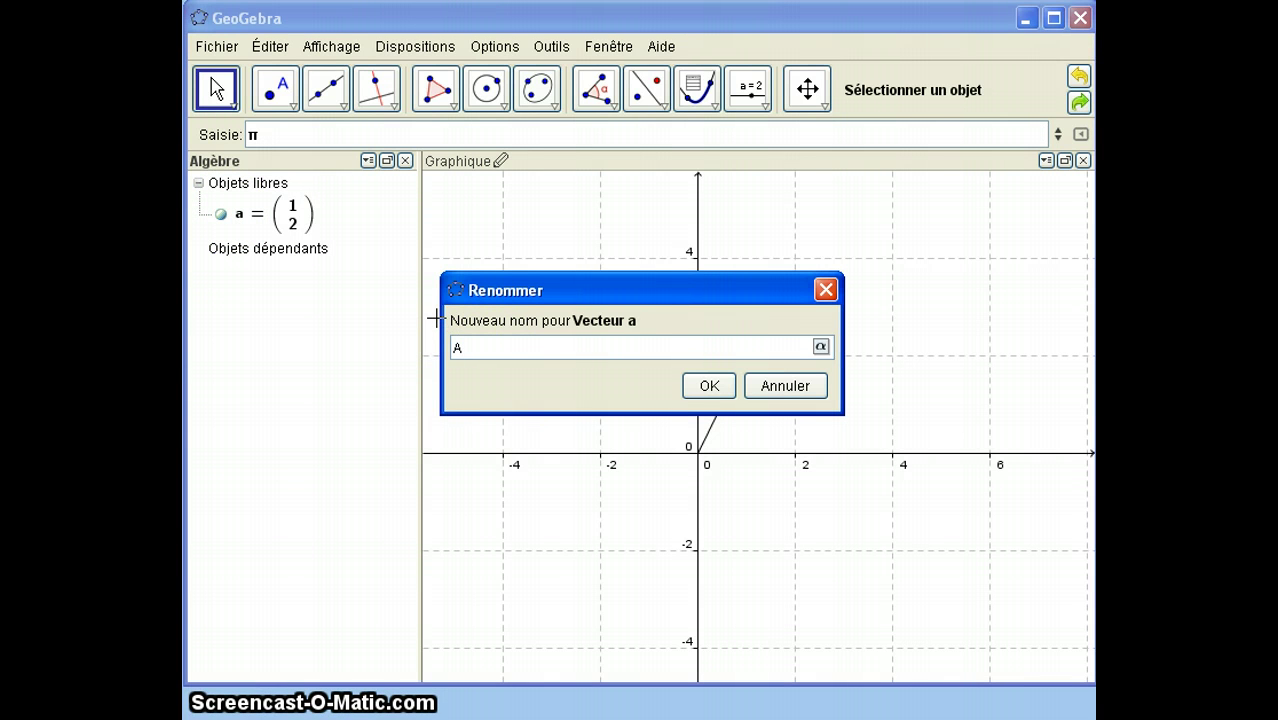
pyautogui.click(709, 386)
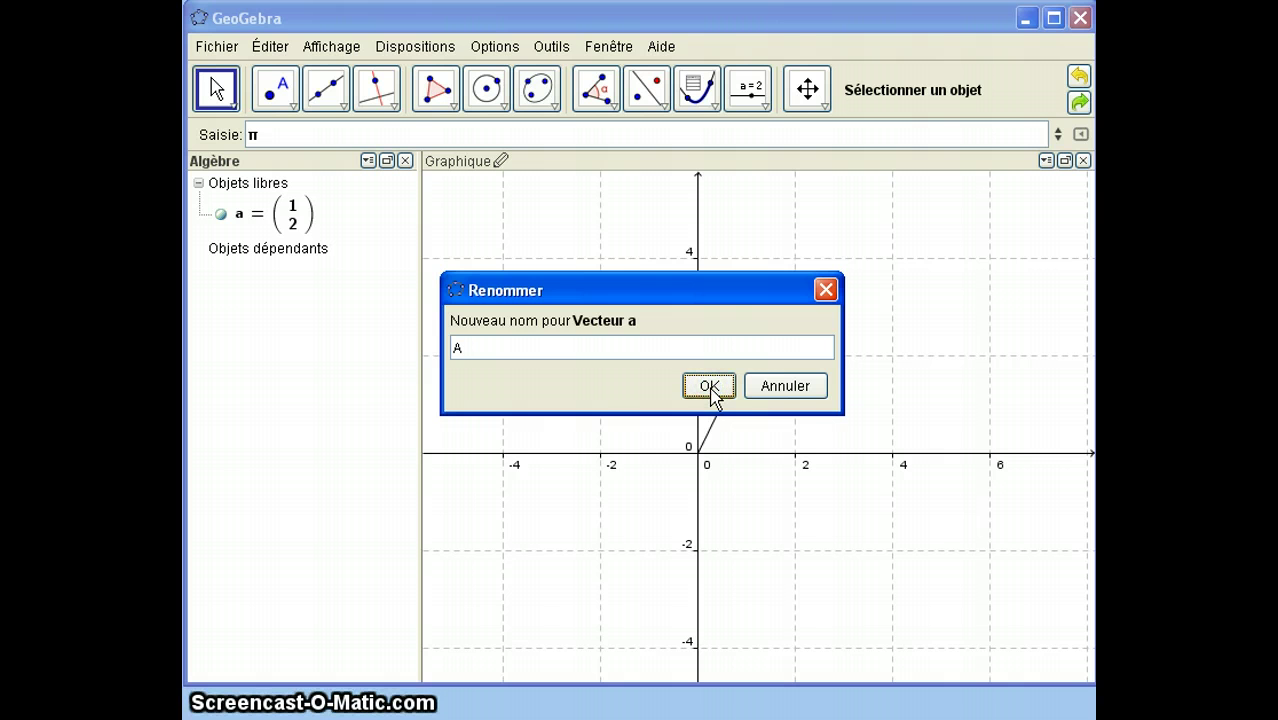
pyautogui.click(785, 386)
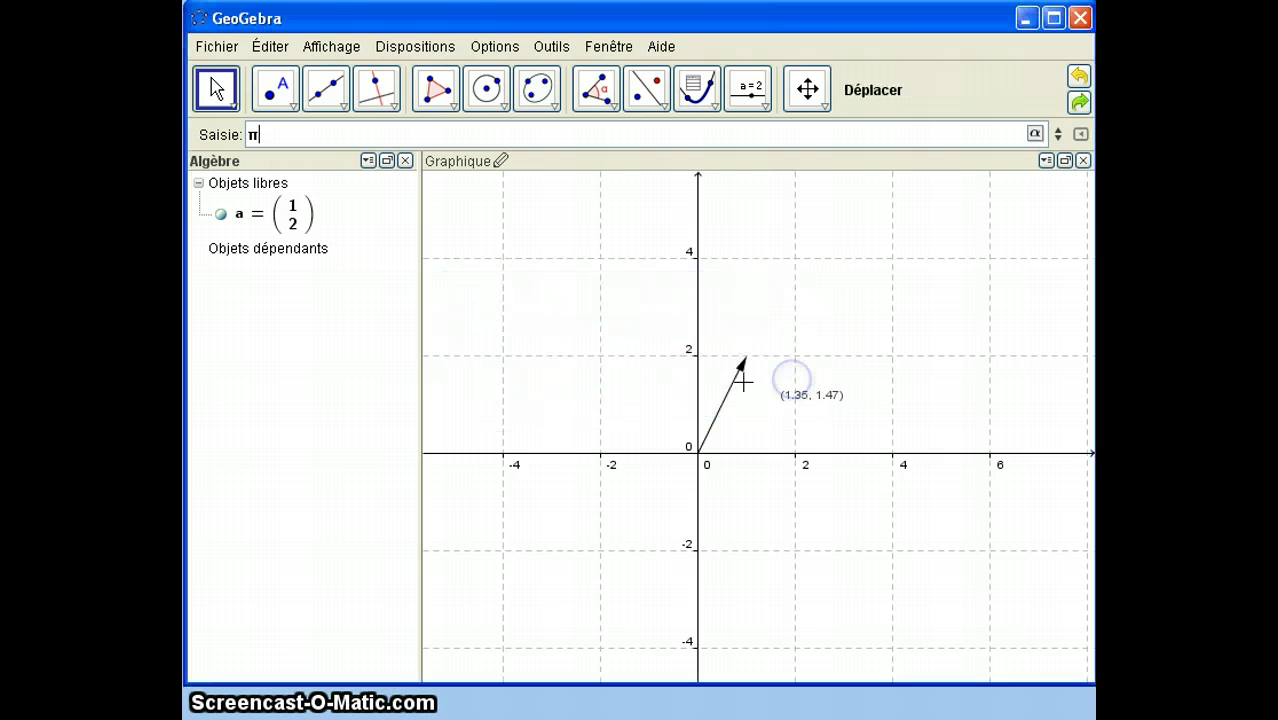
# Step: Rename vector a to capital A
pyautogui.click(272, 258)
pyautogui.rightClick(245, 216)
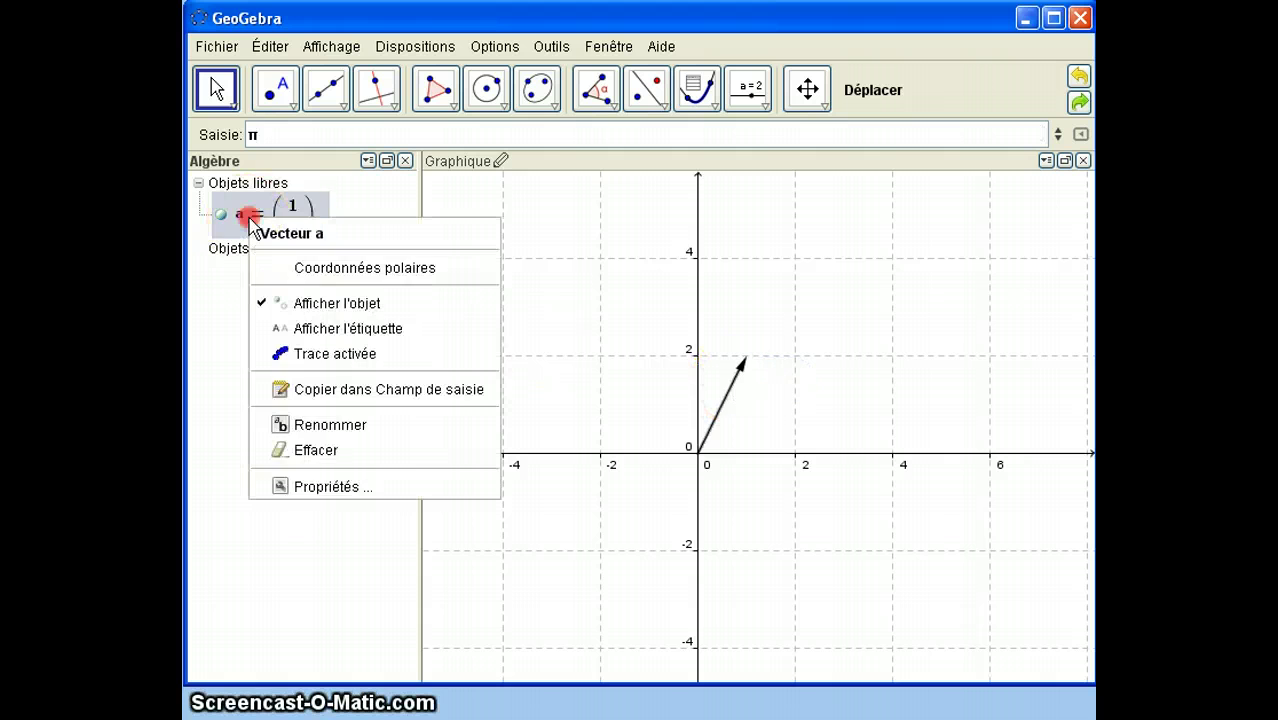
pyautogui.click(392, 428)
pyautogui.click(482, 348)
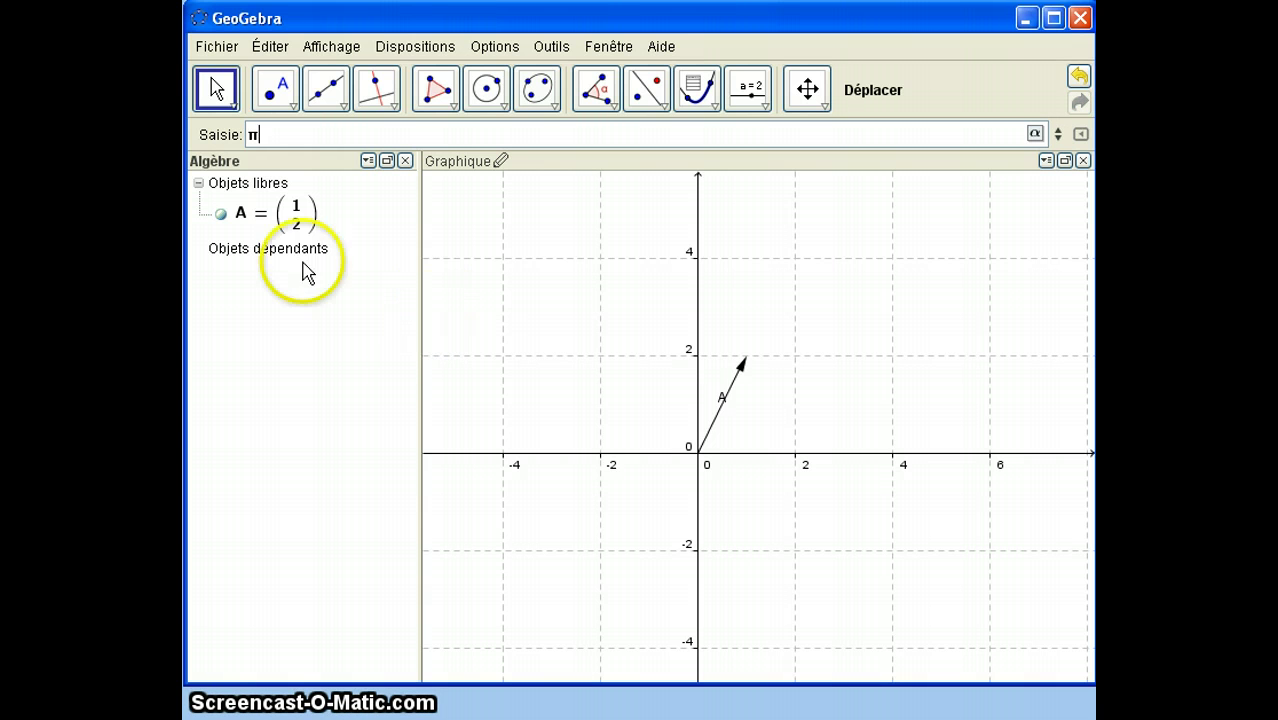
# Step: Delete vector A, and define a point by entering A=(1,2)
pyautogui.rightClick(302, 217)
pyautogui.click(385, 447)
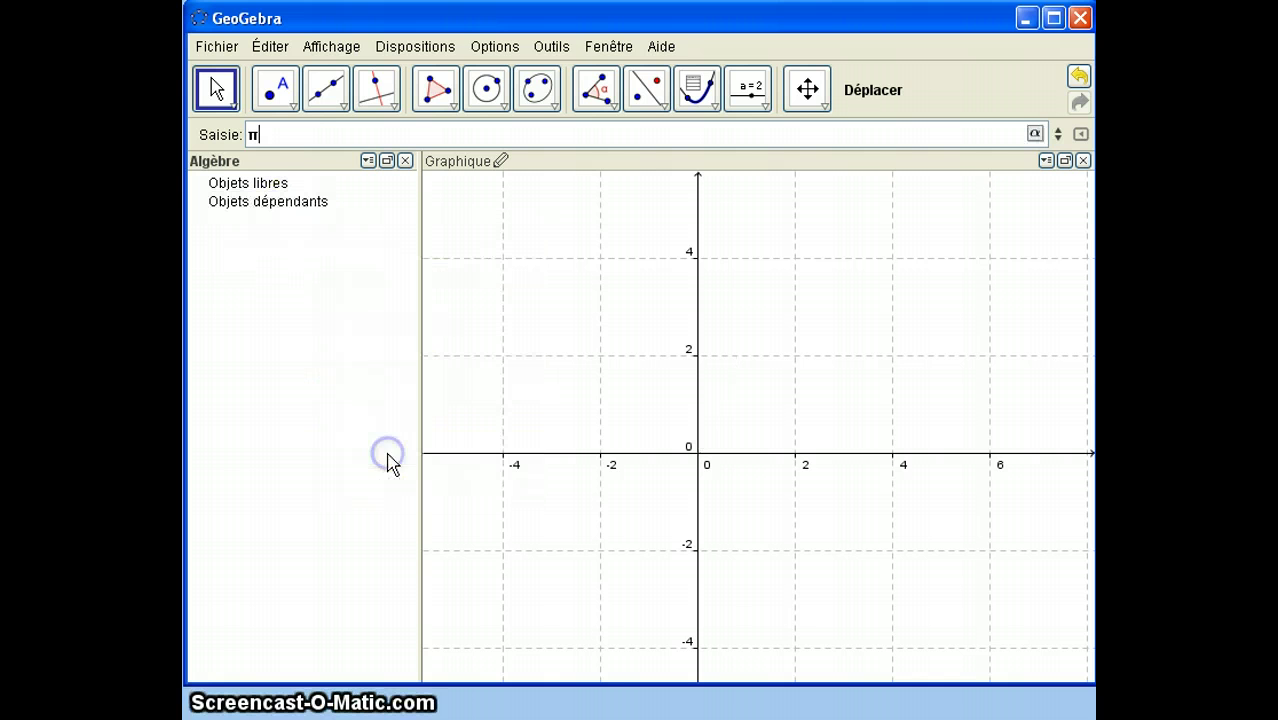
pyautogui.click(265, 134)
pyautogui.moveTo(265, 134); pyautogui.dragTo(220, 136)
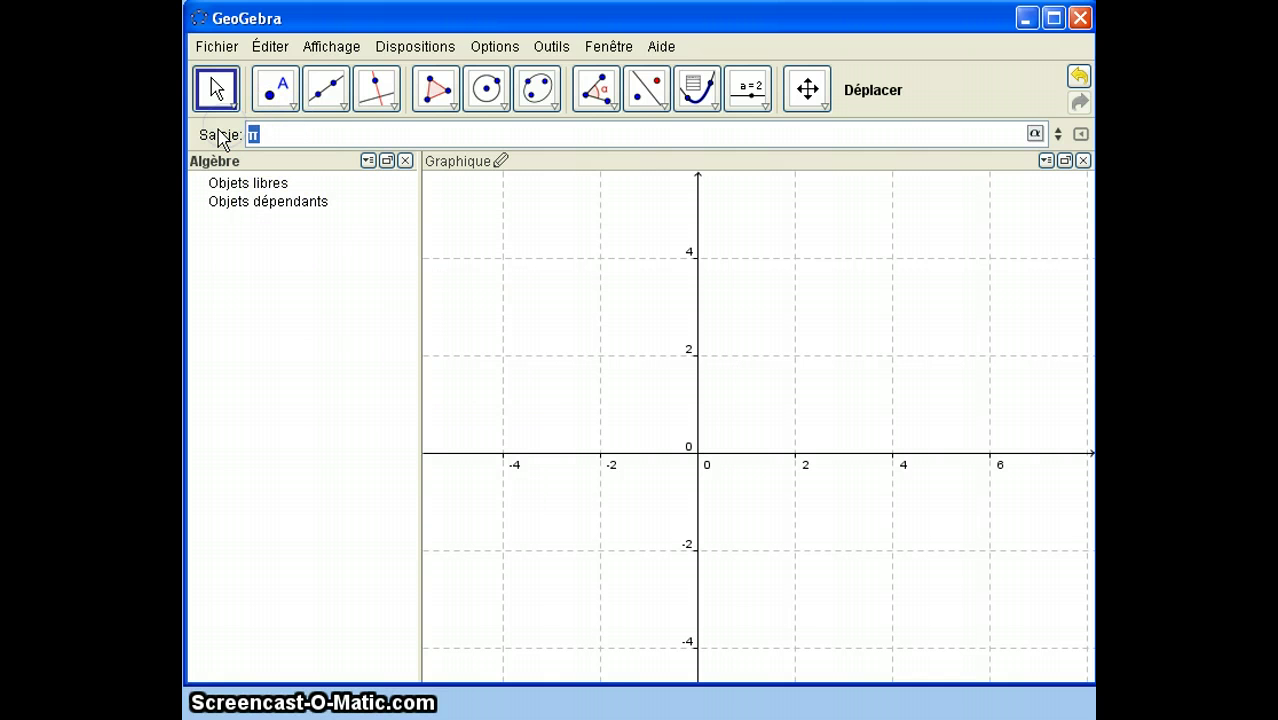
pyautogui.write('A=')
pyautogui.write('(1,')
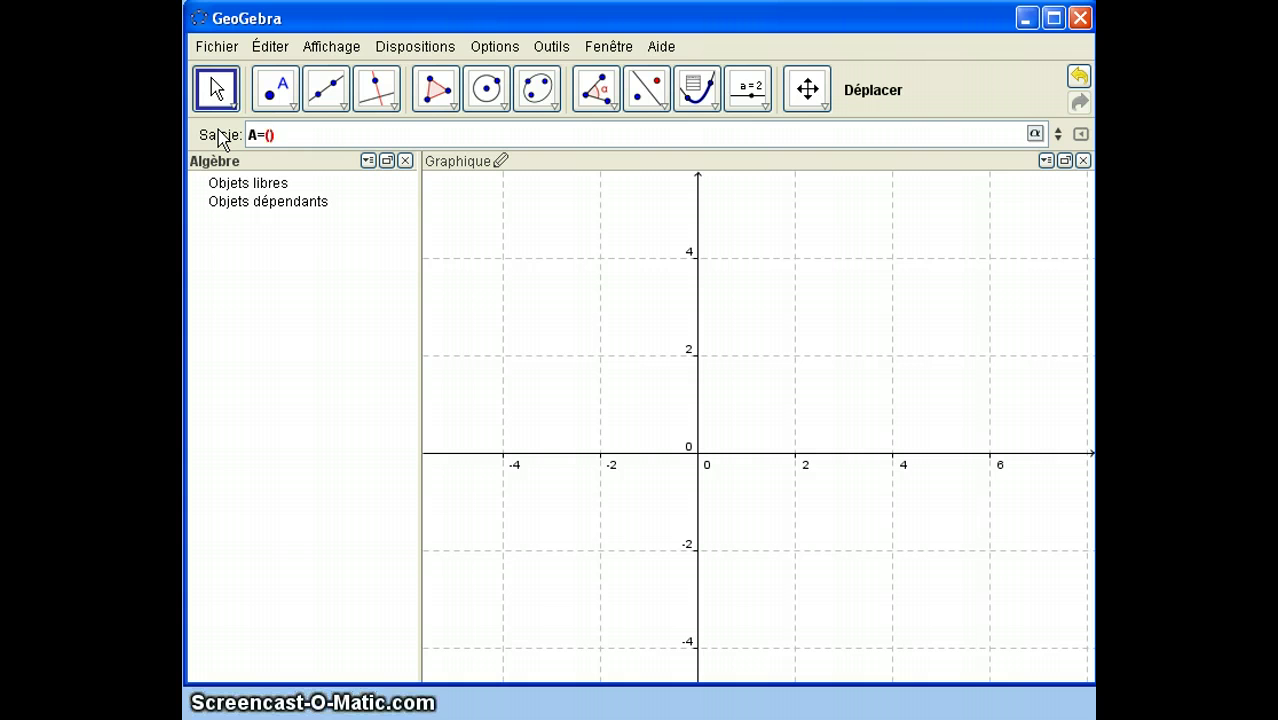
pyautogui.write('2')
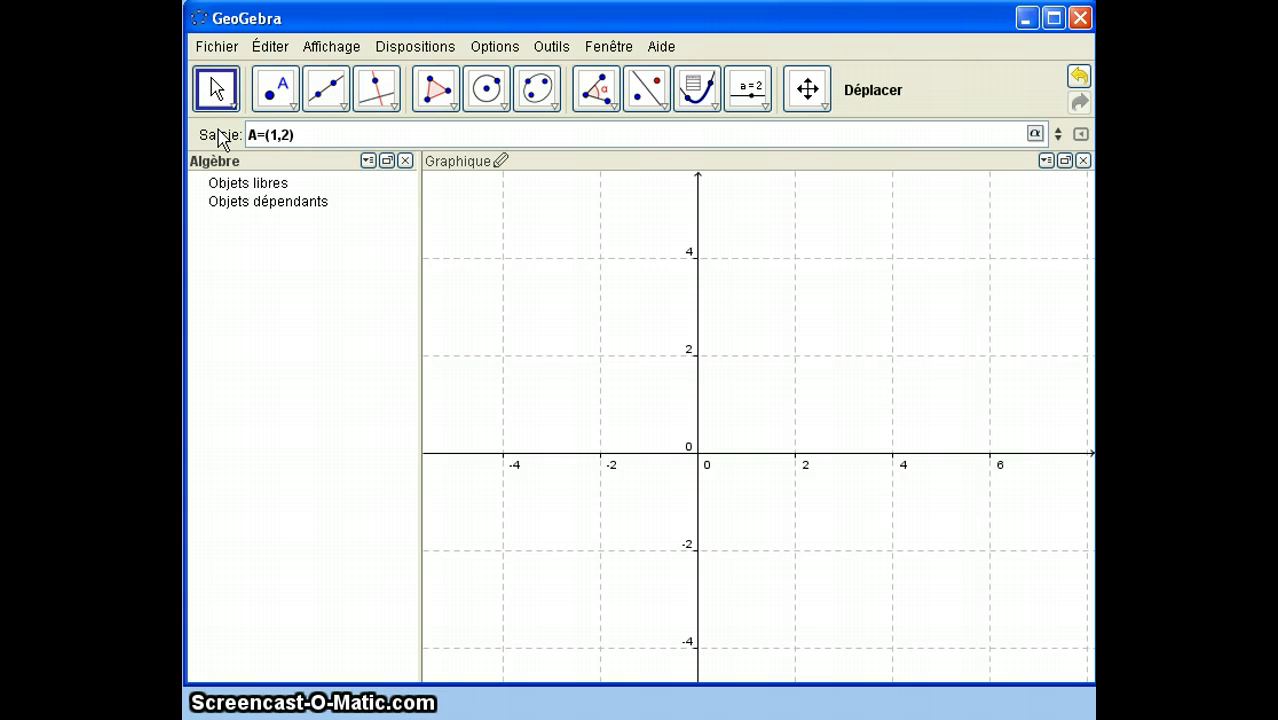
pyautogui.press('Return')
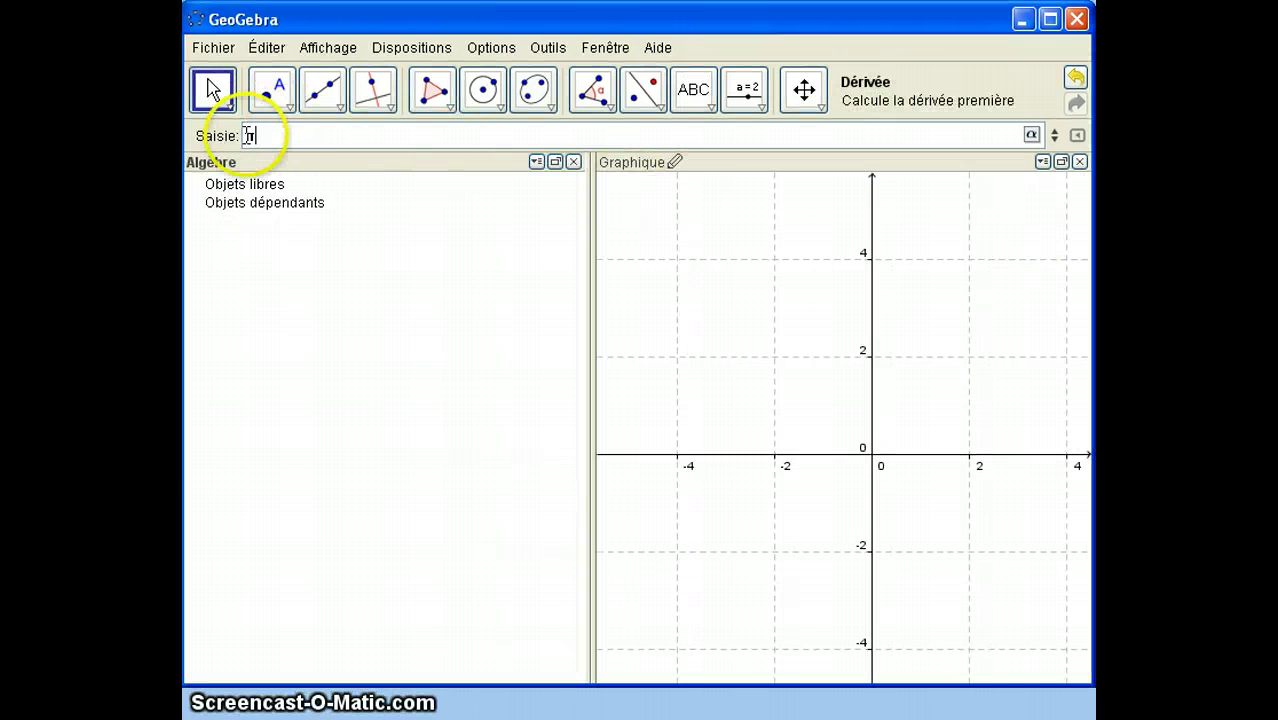
# Step: Clear the leftover π from the entry line and insert the Si[<Condition>, <Alors>] command template
pyautogui.doubleClick(258, 134)
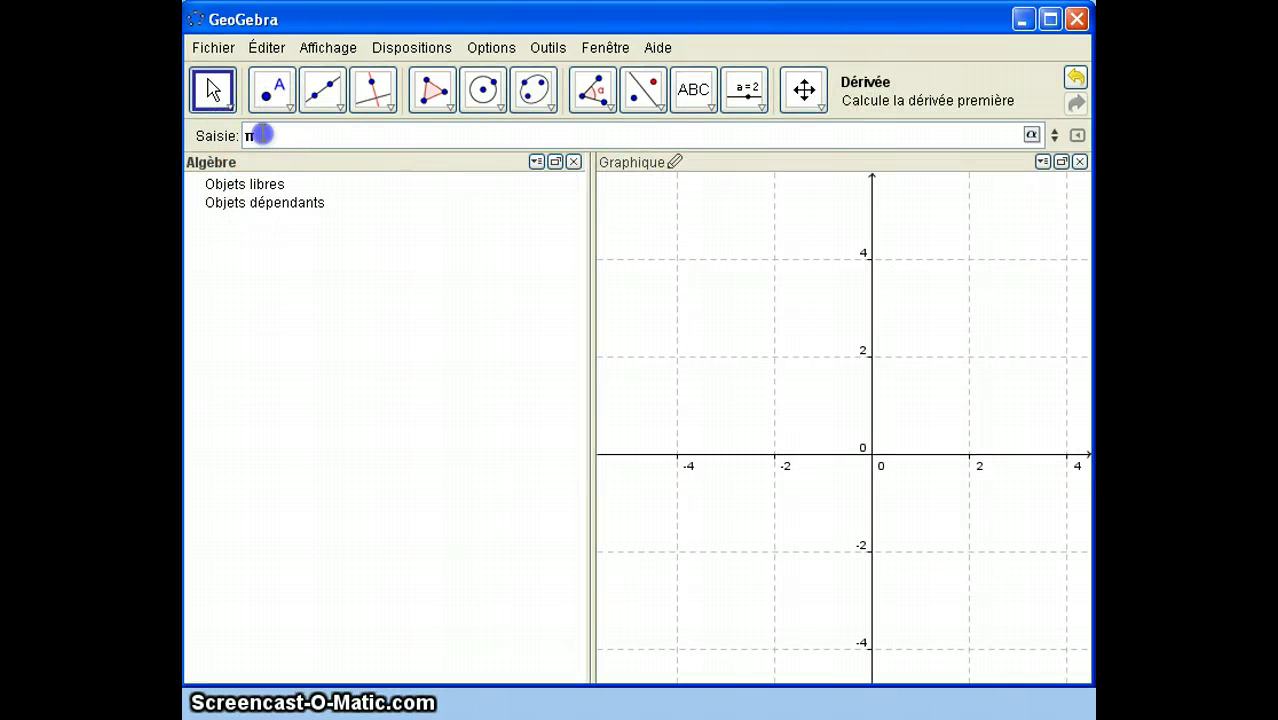
pyautogui.click(590, 126)
pyautogui.press('BackSpace')
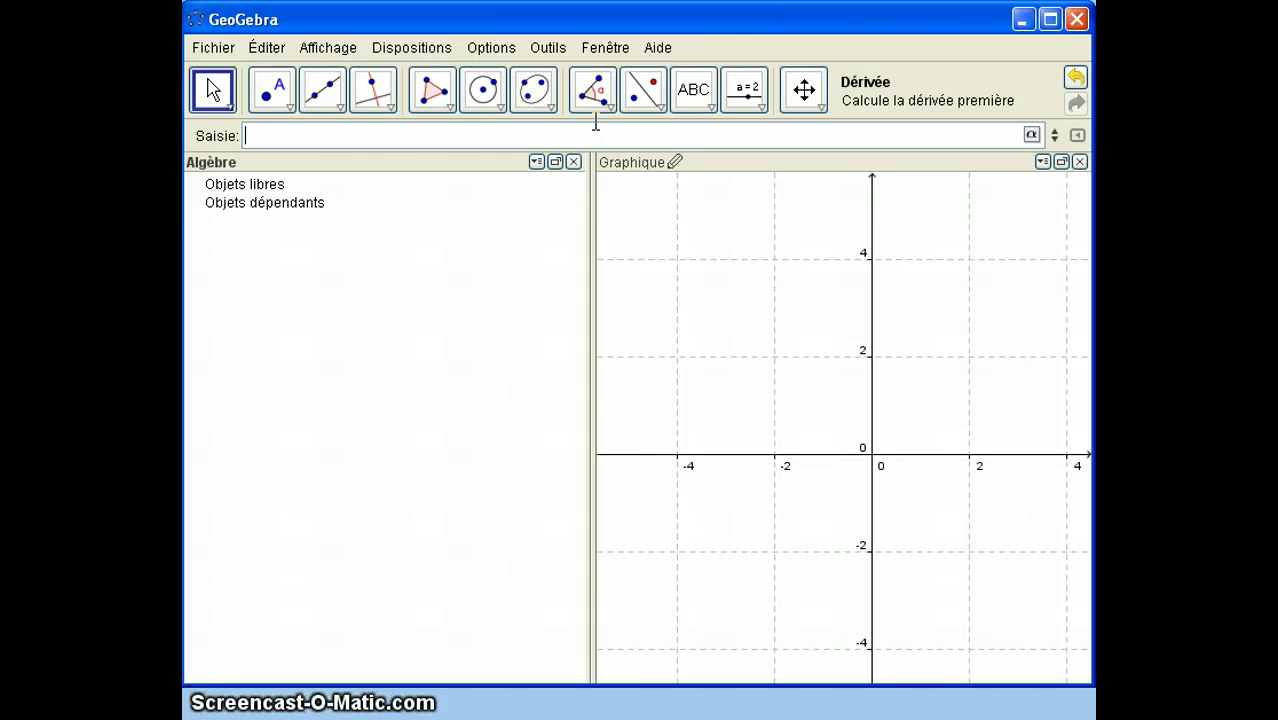
pyautogui.write('s')
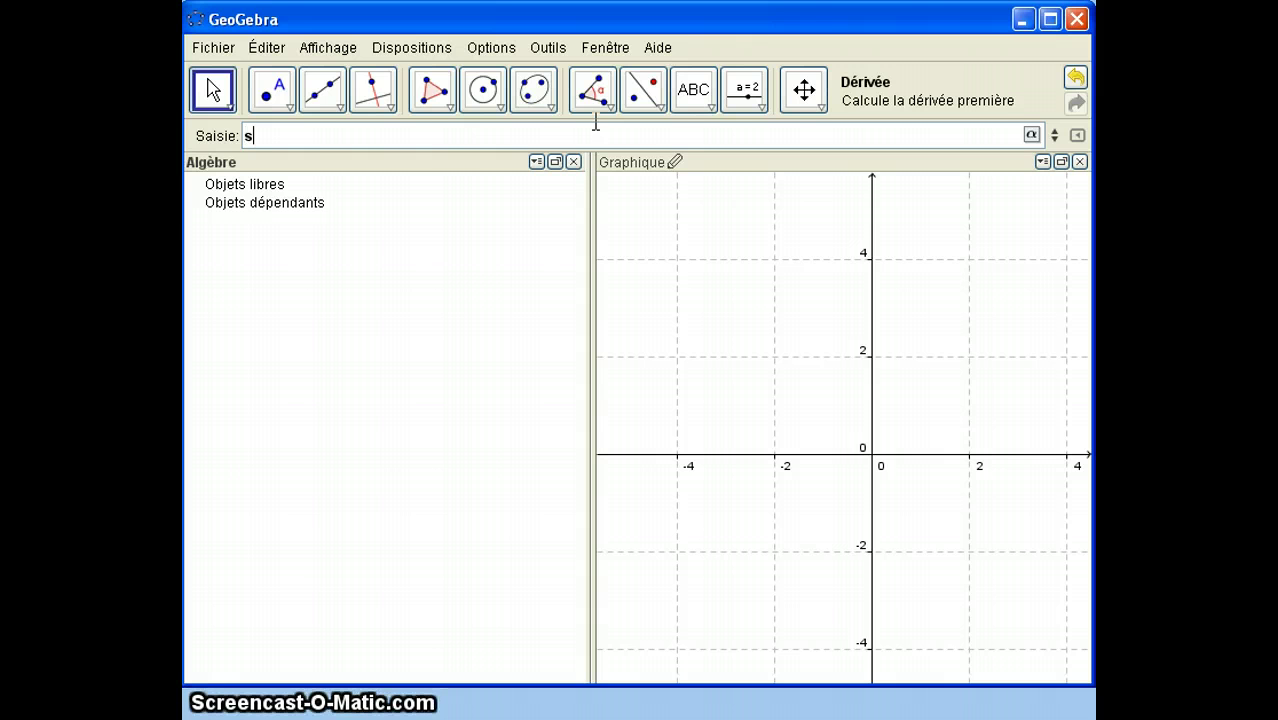
pyautogui.write('i')
pyautogui.press('Return')
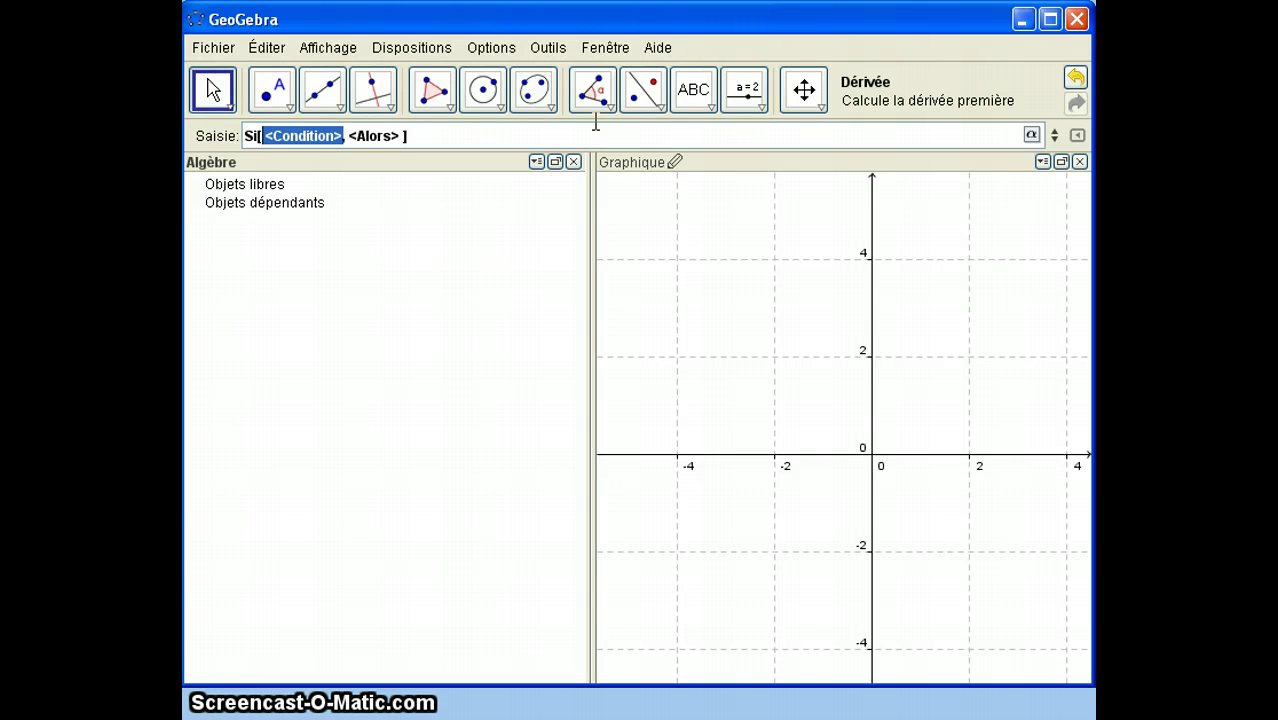
# Step: Complete the Si command with the condition -1<=x<=1 and the expression x^2 to plot the restricted function
pyautogui.write('-1<=')
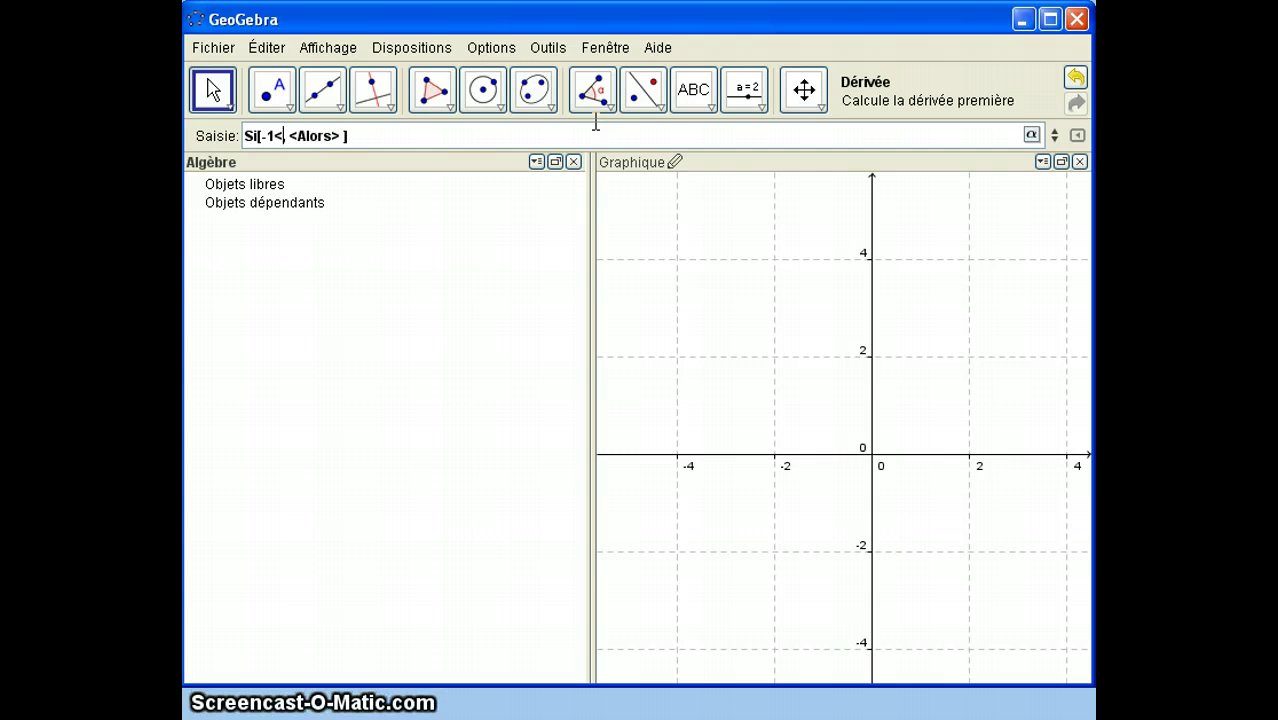
pyautogui.write('x<=')
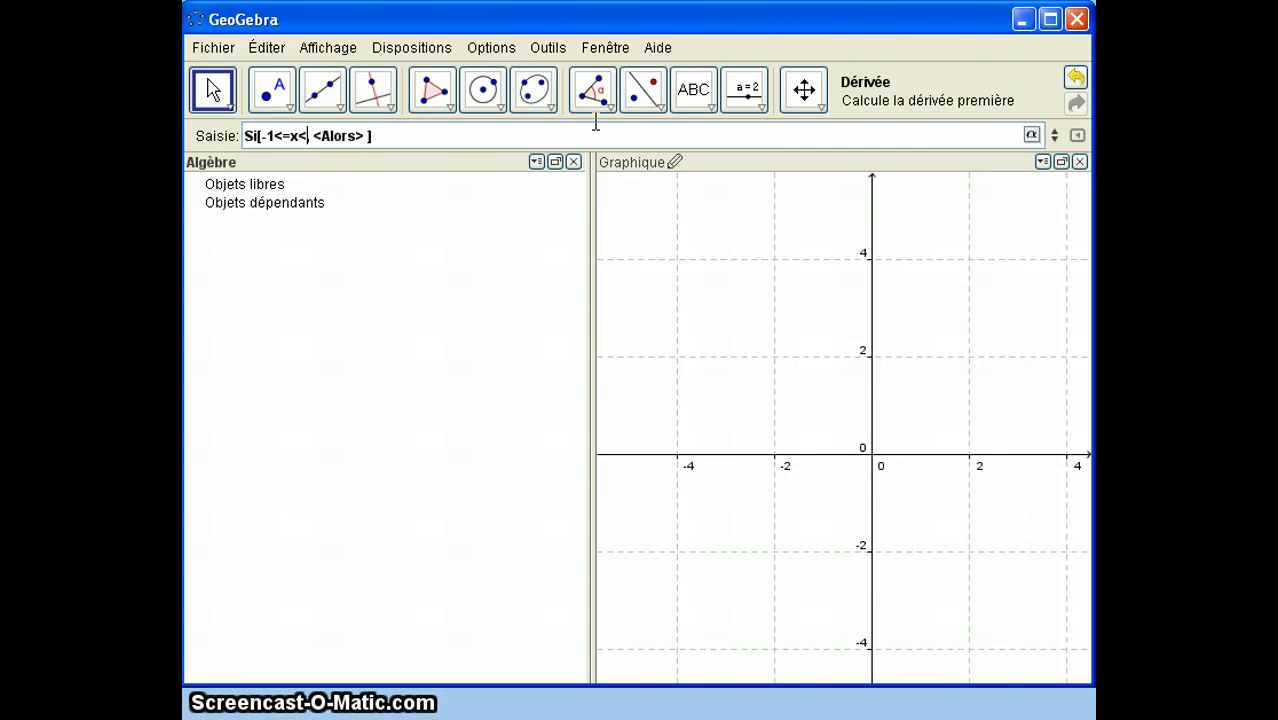
pyautogui.write('1')
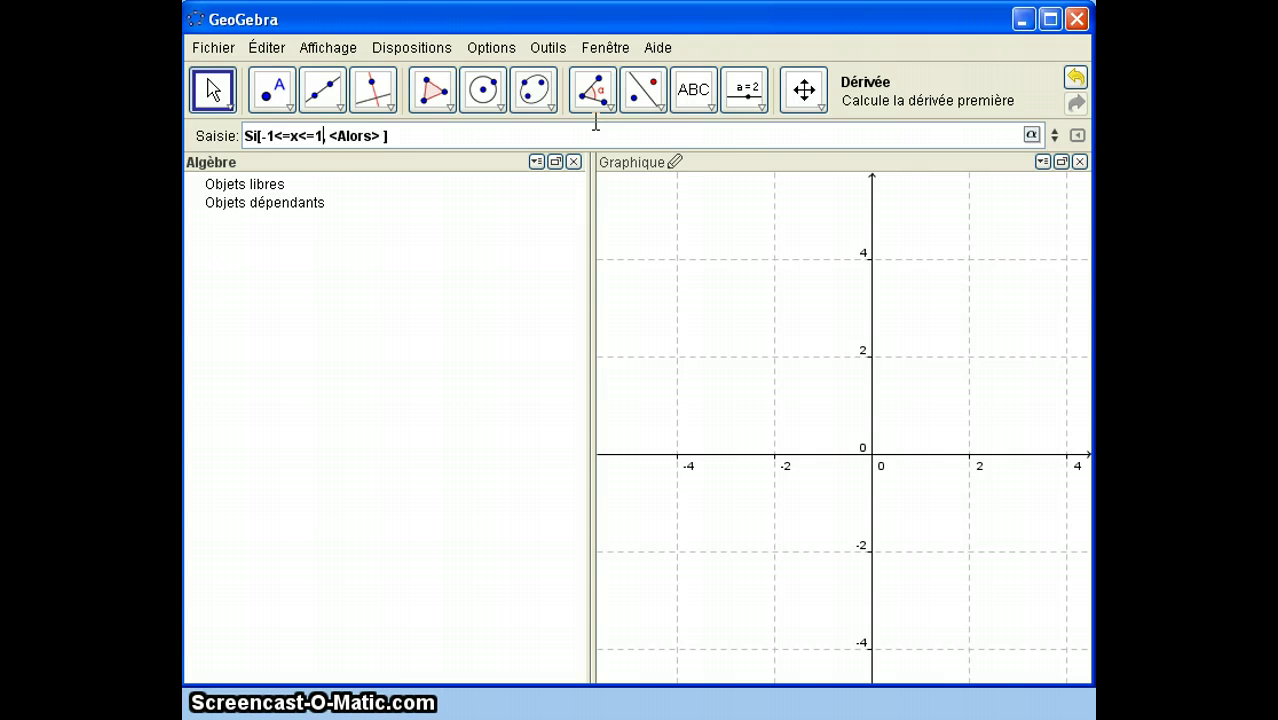
pyautogui.press('Tab')
pyautogui.write('x')
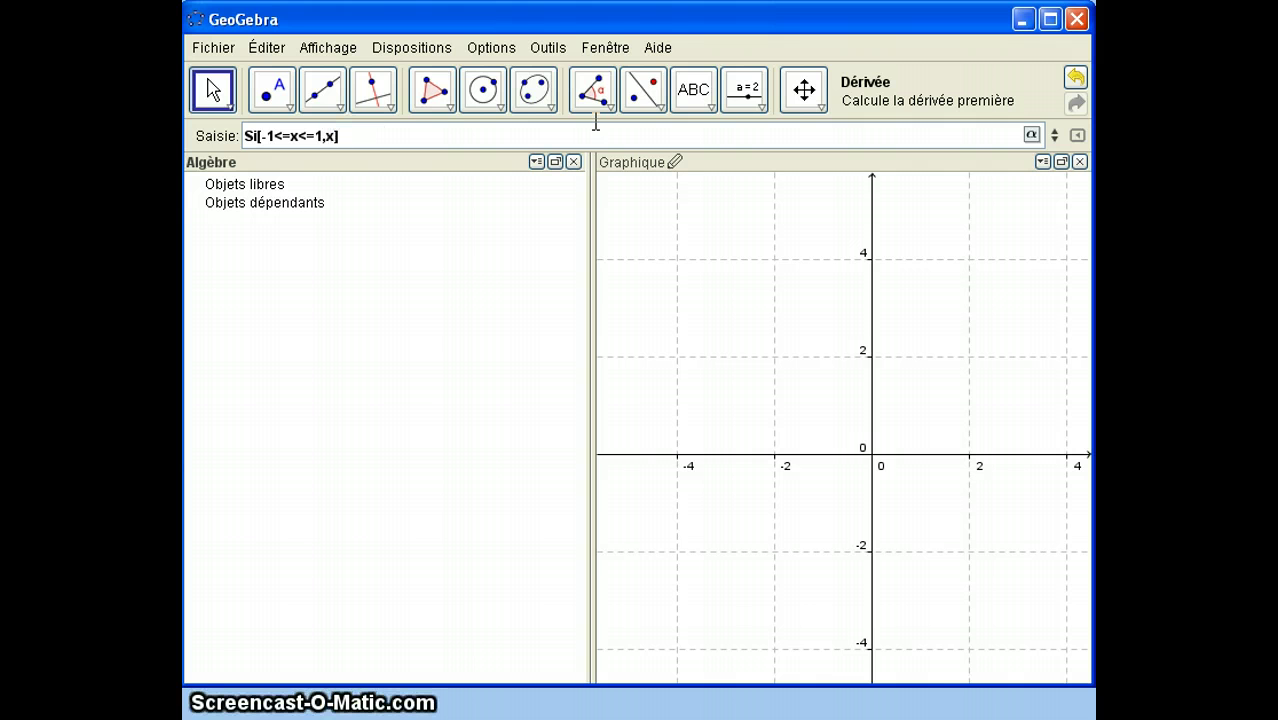
pyautogui.write('^2')
pyautogui.press('Return')
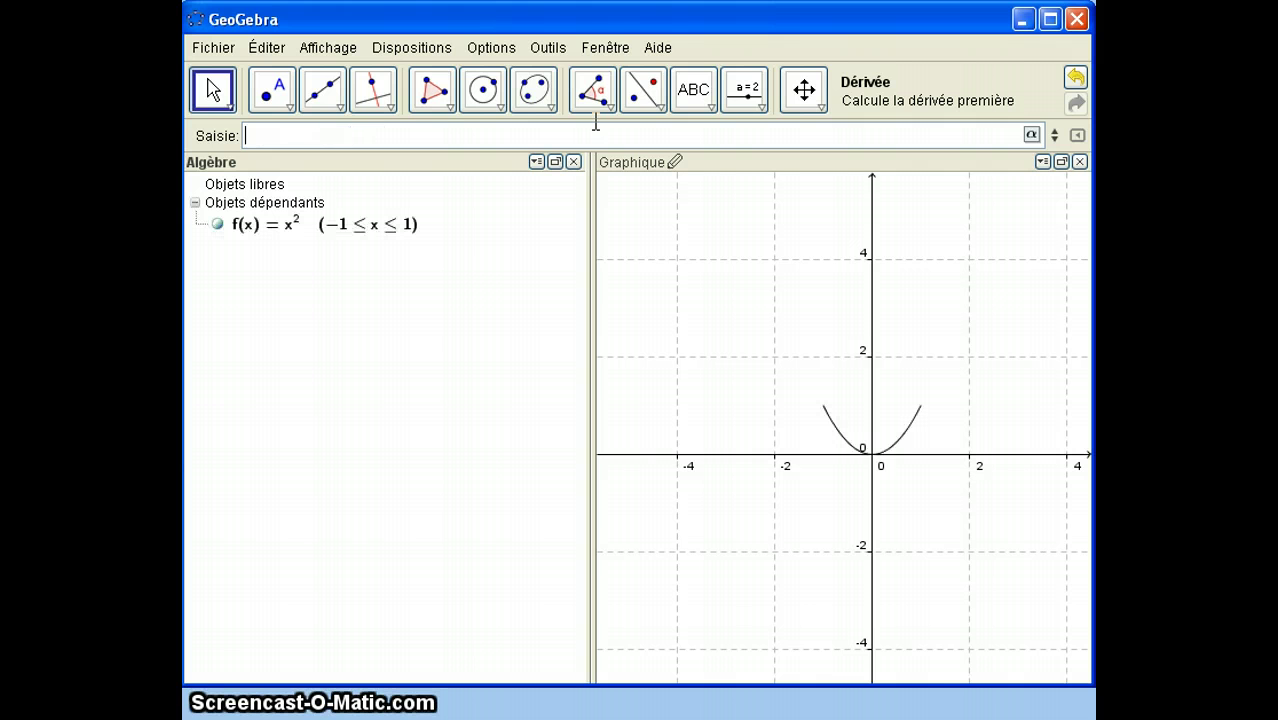